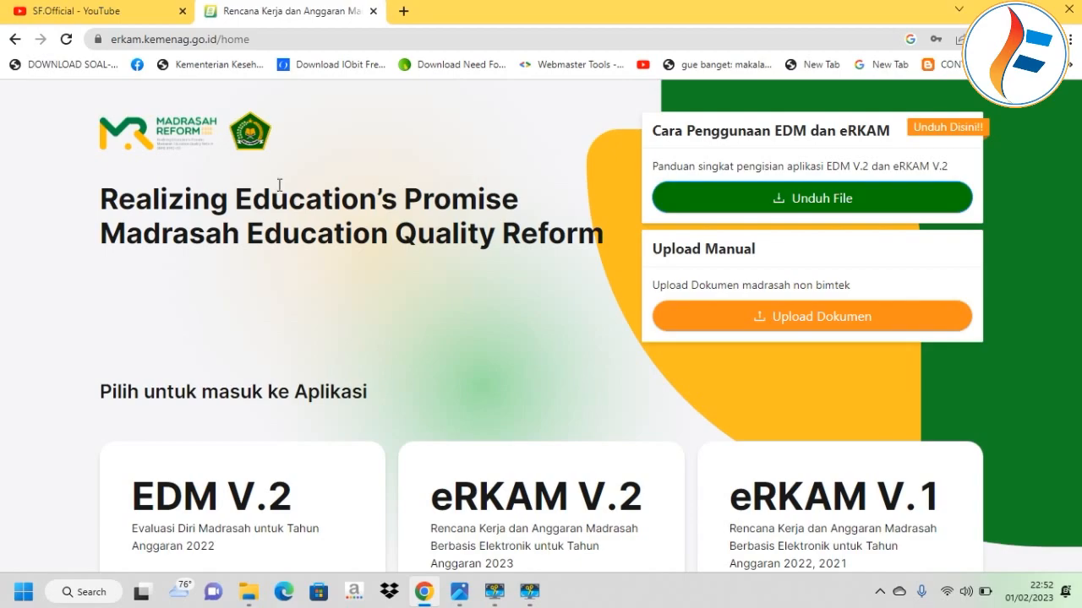
Browse the YouTube channel's video list, then return to the eRKAM home page.
left_click(102, 18)
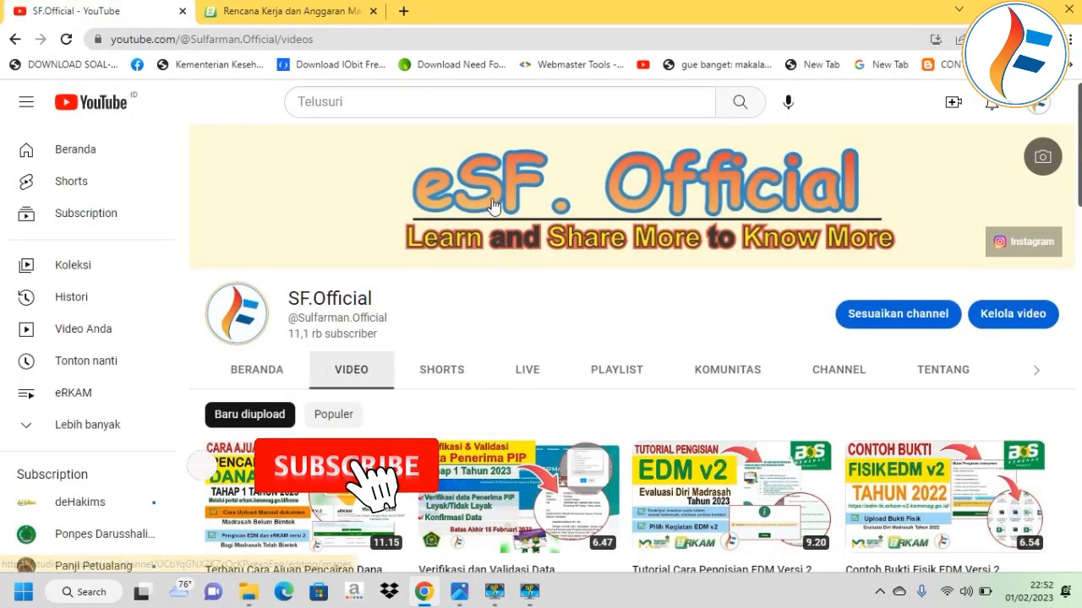
scroll(510, 218, "down", 6)
scroll(510, 218, "down", 10)
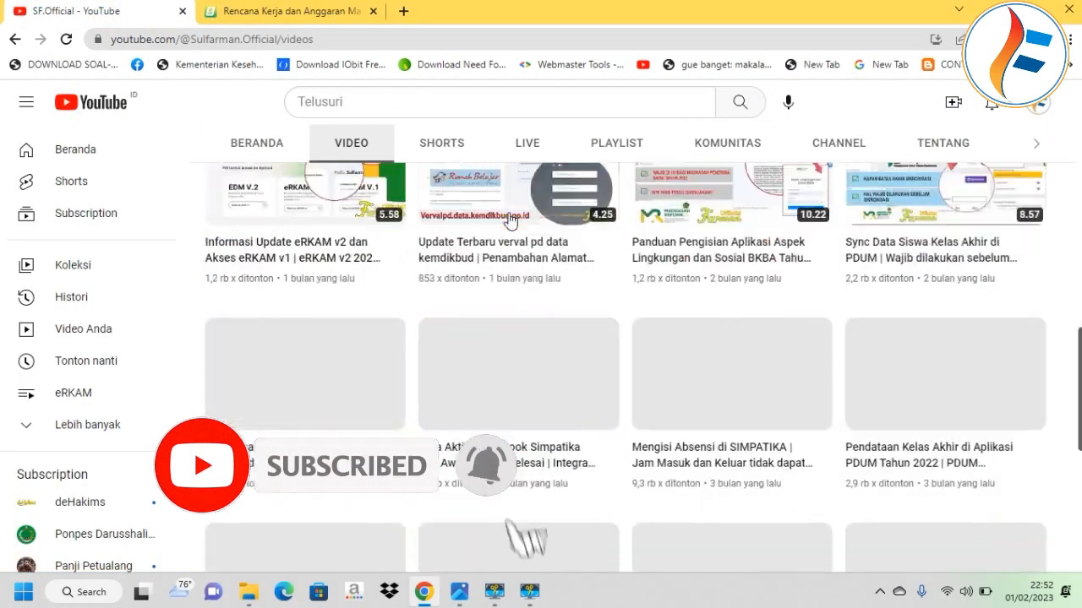
scroll(508, 221, "up", 15)
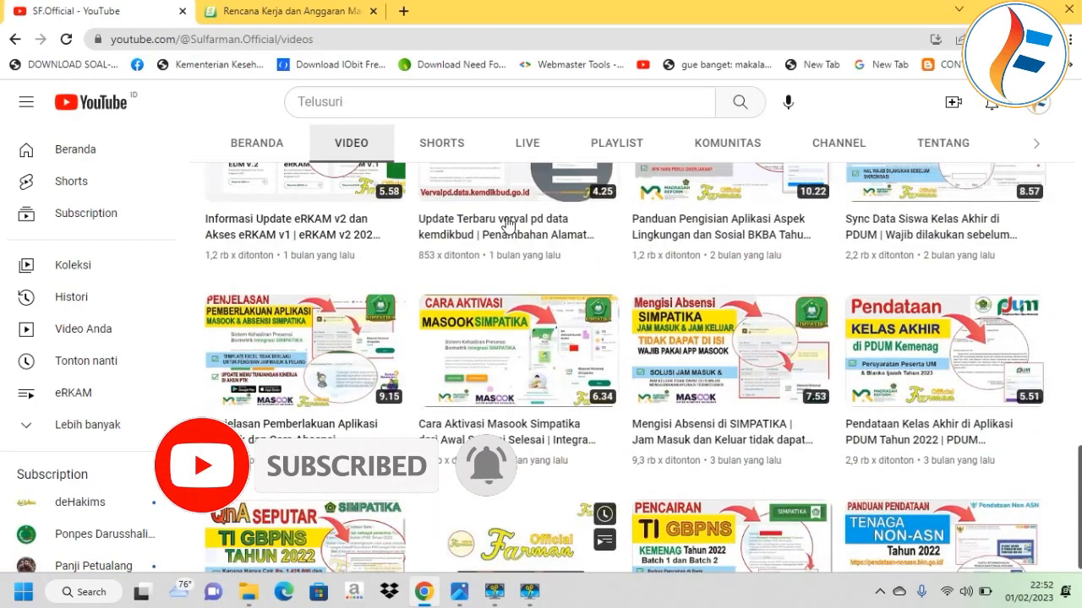
scroll(508, 224, "up", 1)
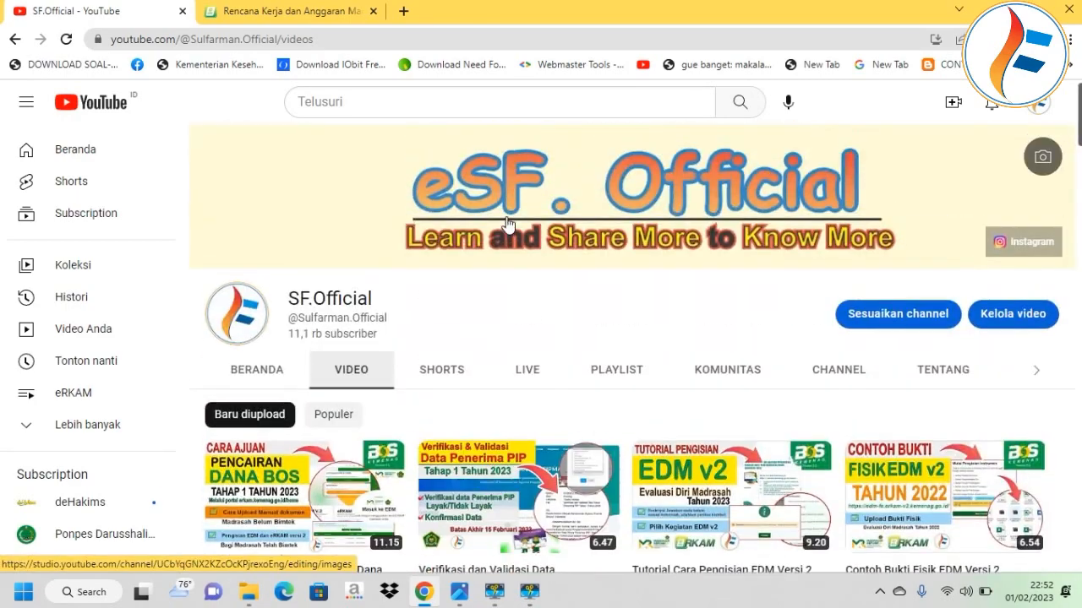
scroll(508, 224, "down", 6)
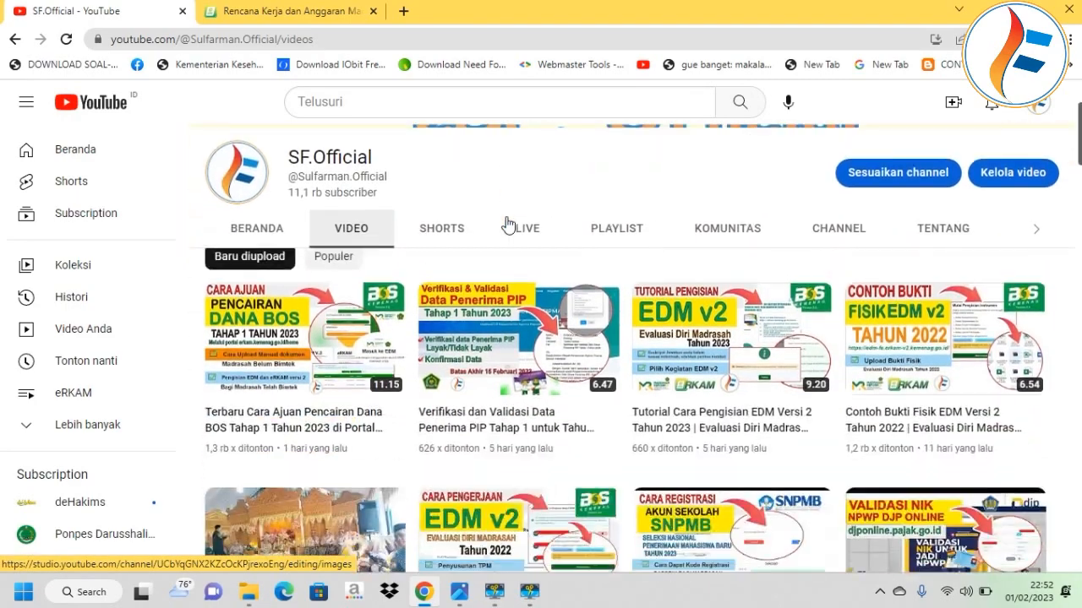
scroll(508, 224, "down", 9)
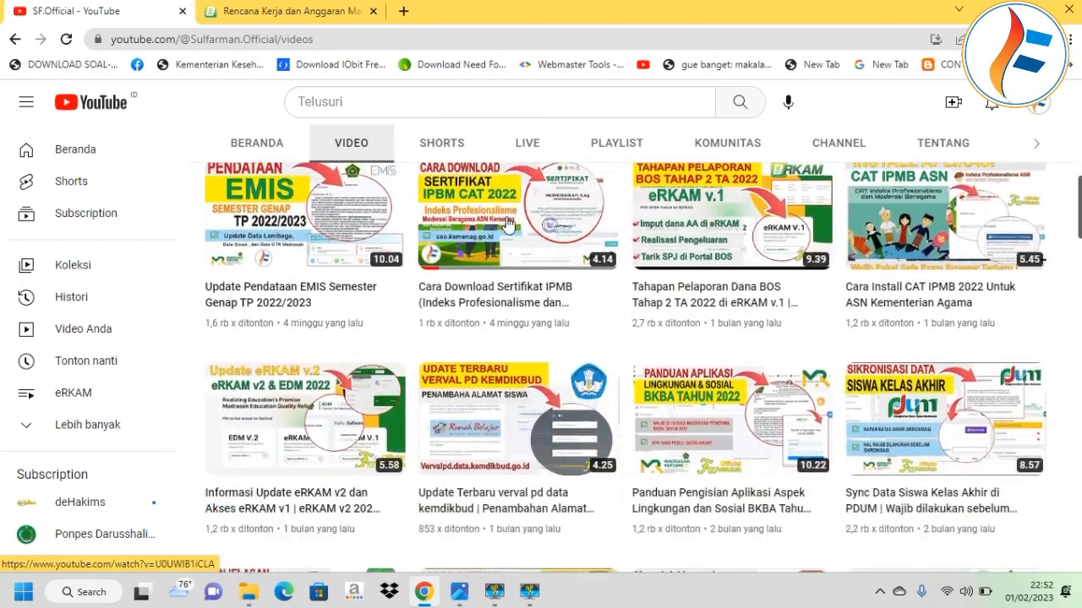
scroll(508, 224, "down", 13)
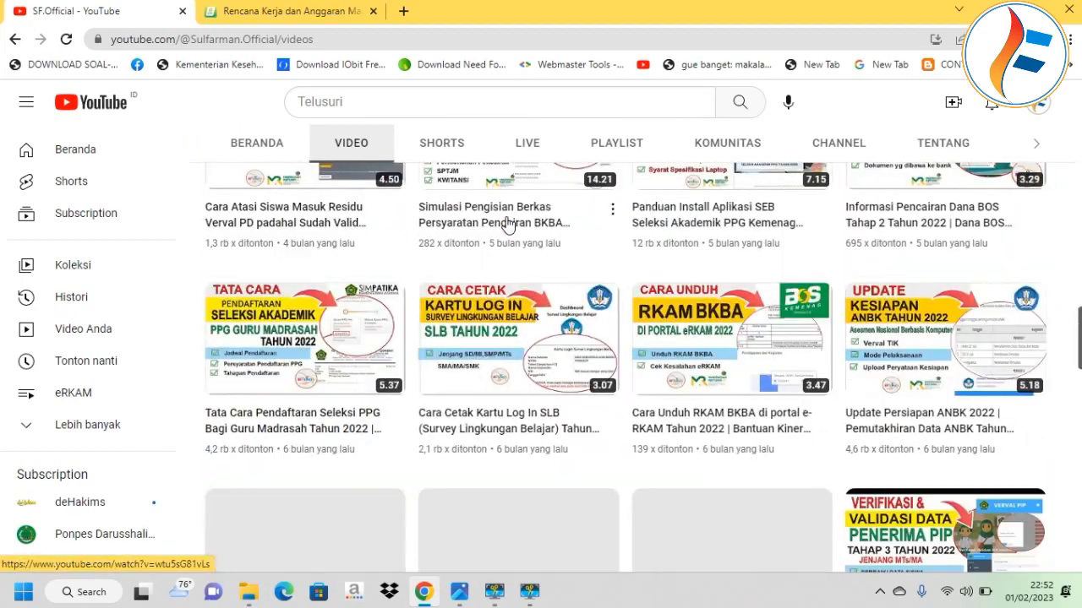
scroll(507, 228, "up", 15)
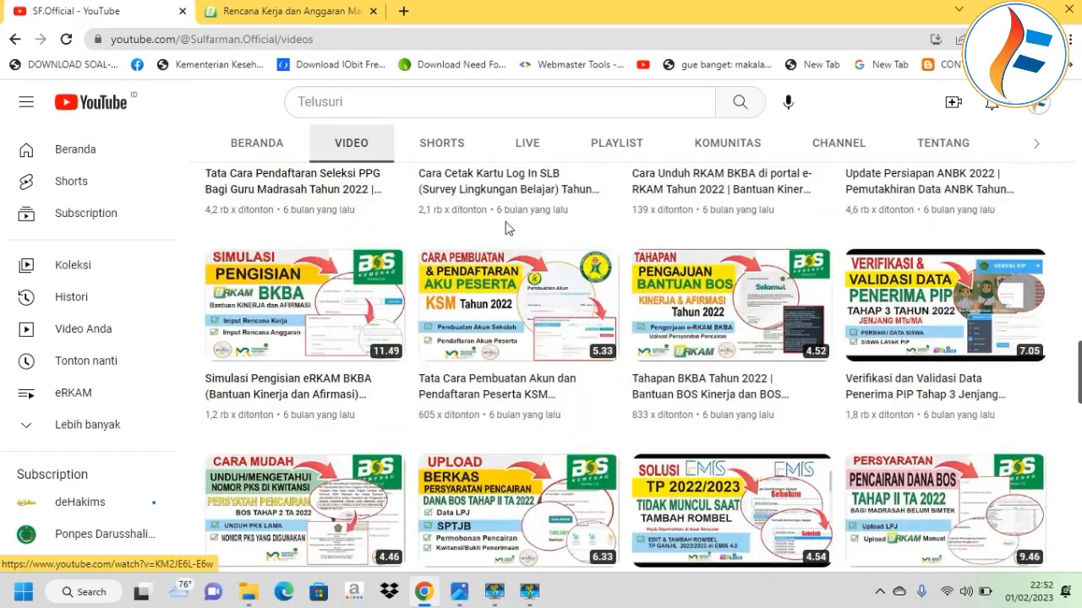
scroll(505, 222, "up", 12)
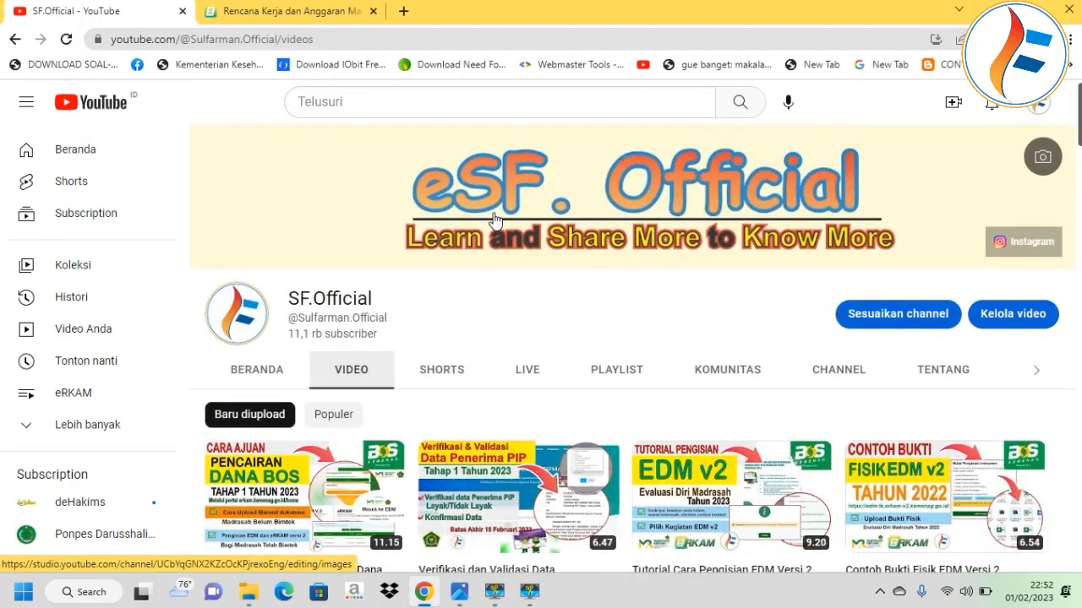
left_click(257, 19)
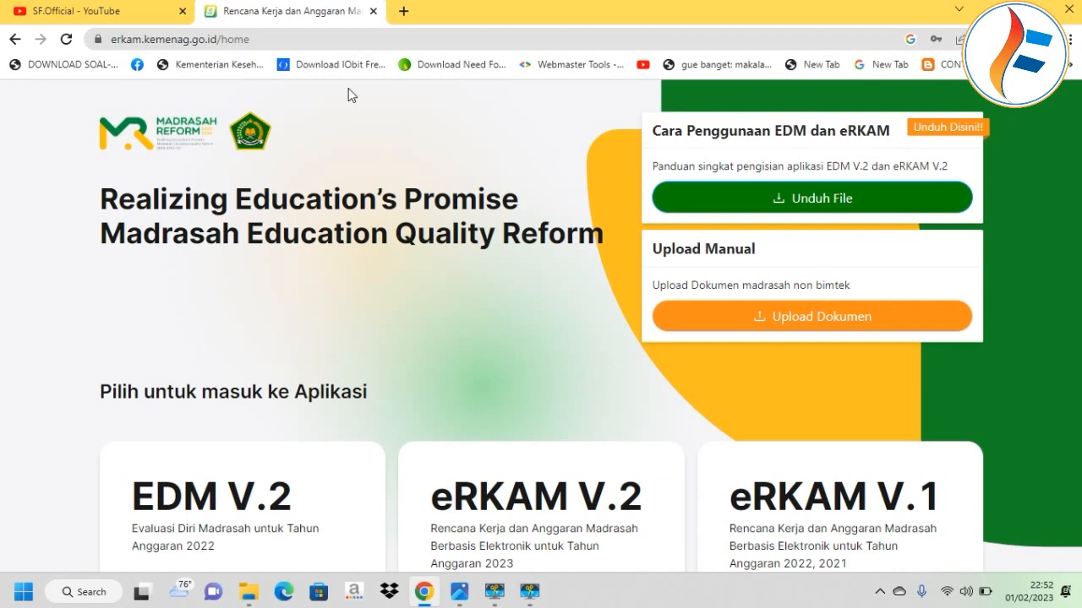
Check the BERKAS PERSYARATAN BOS 2023 folder in Music, then switch back to eRKAM.
left_click(247, 591)
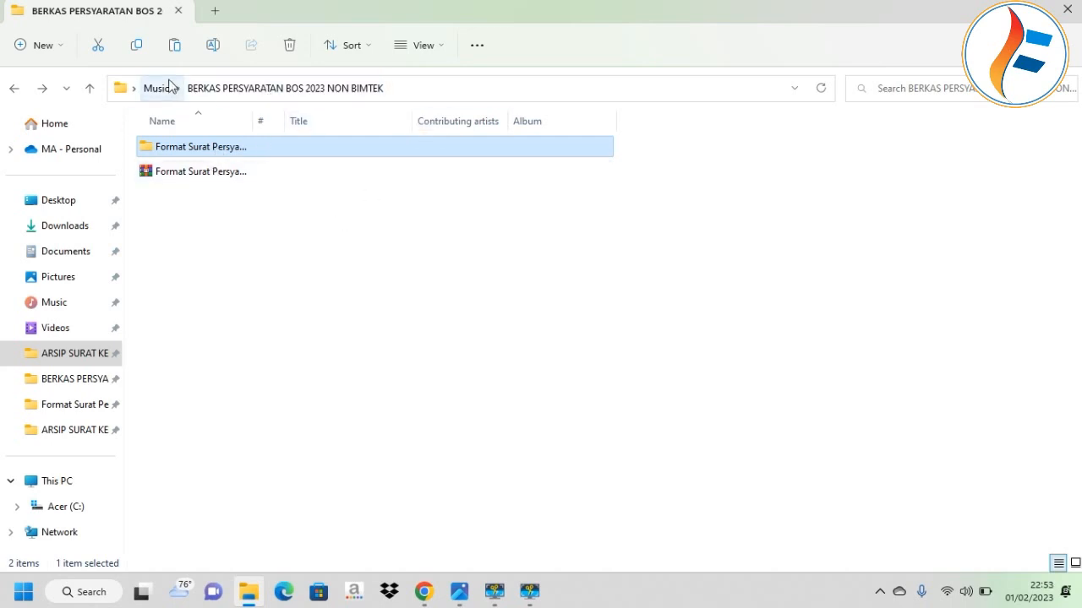
left_click(169, 86)
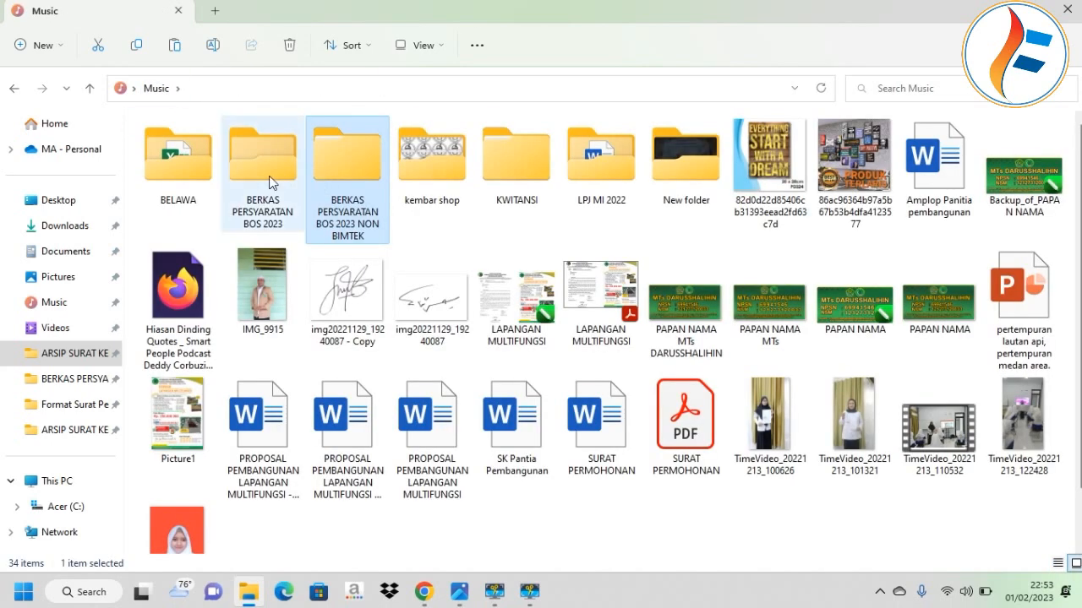
left_click(255, 179)
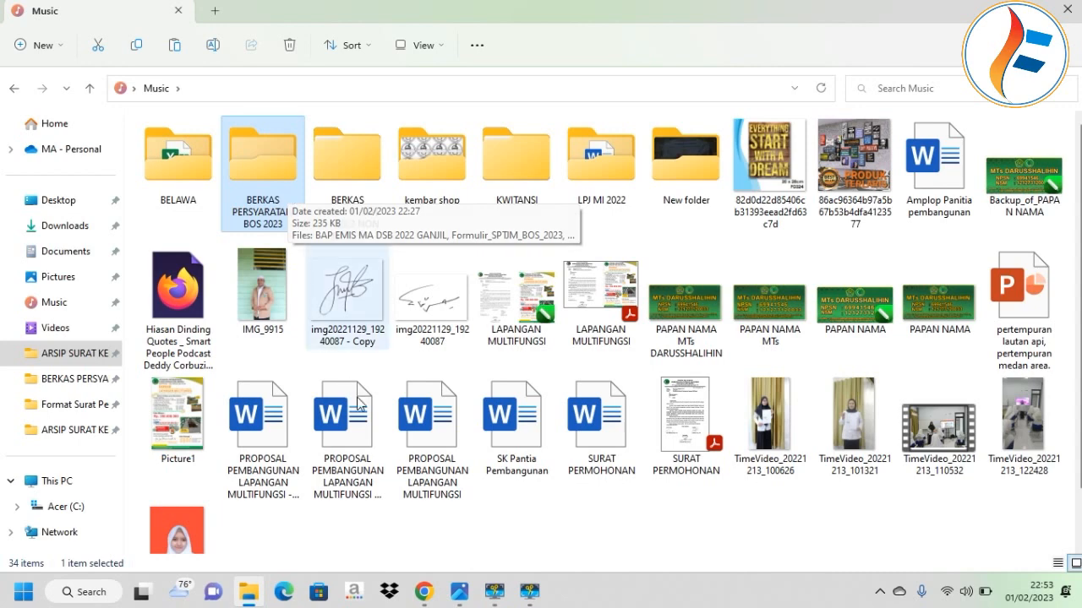
left_click(425, 591)
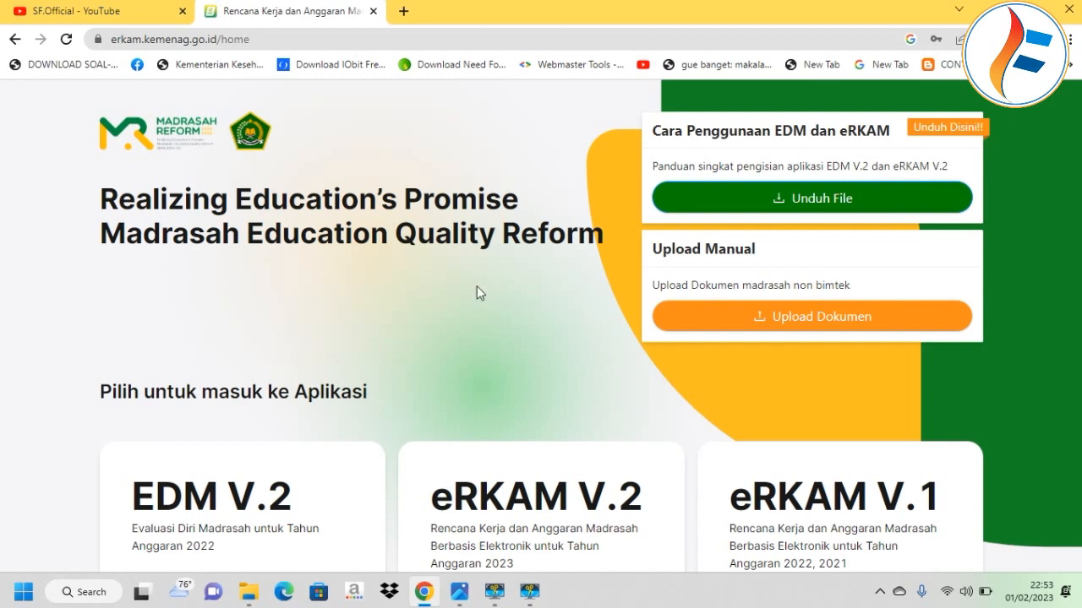
Log in to eRKAM V.2 with the saved credentials as Kepala Madrasah.
scroll(381, 259, "down", 1)
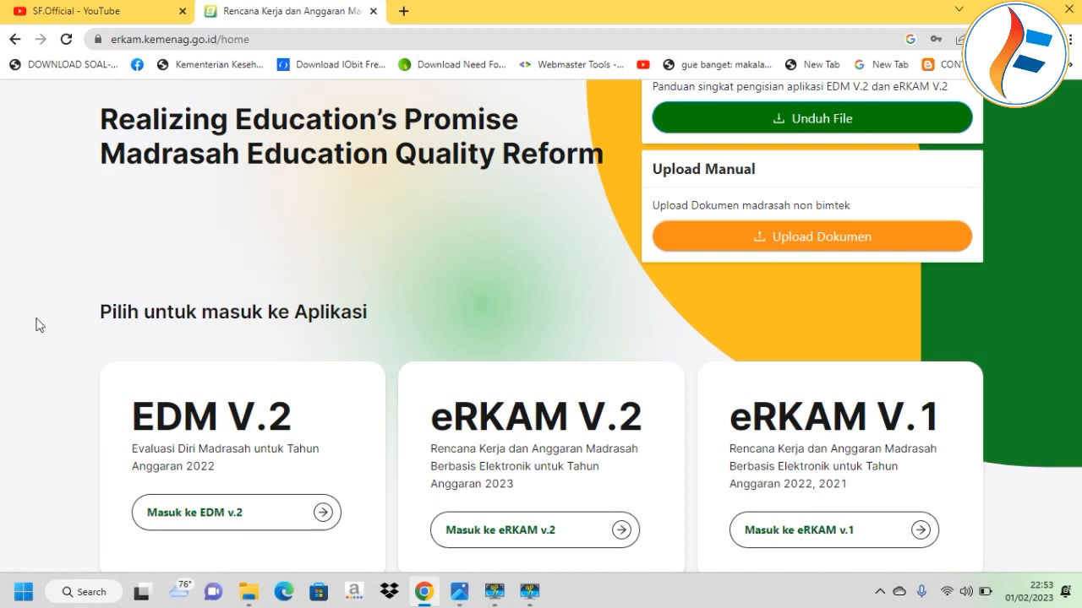
scroll(276, 385, "down", 1)
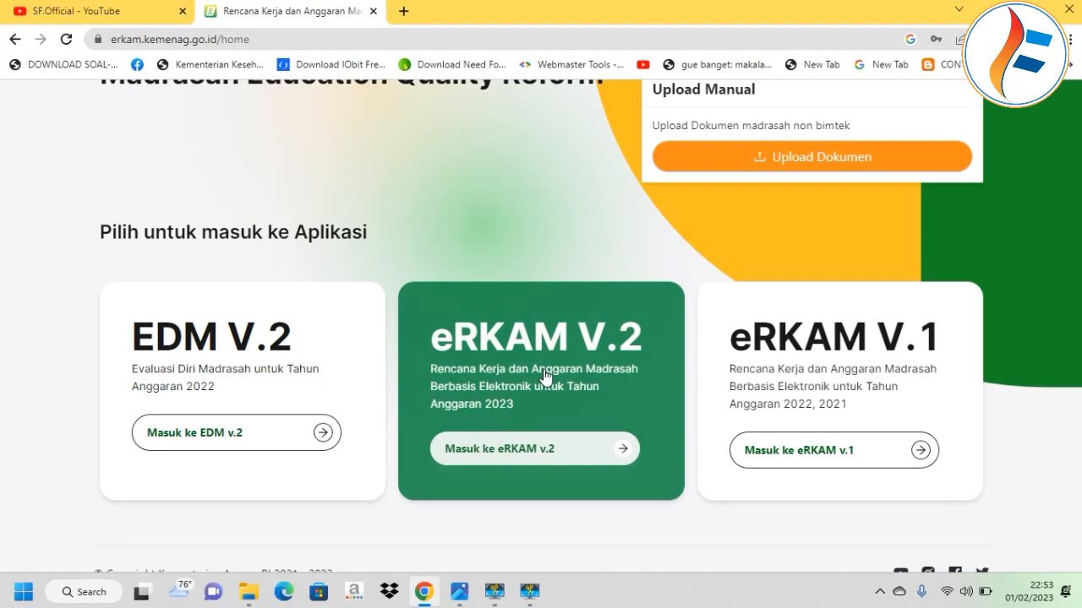
left_click(594, 448)
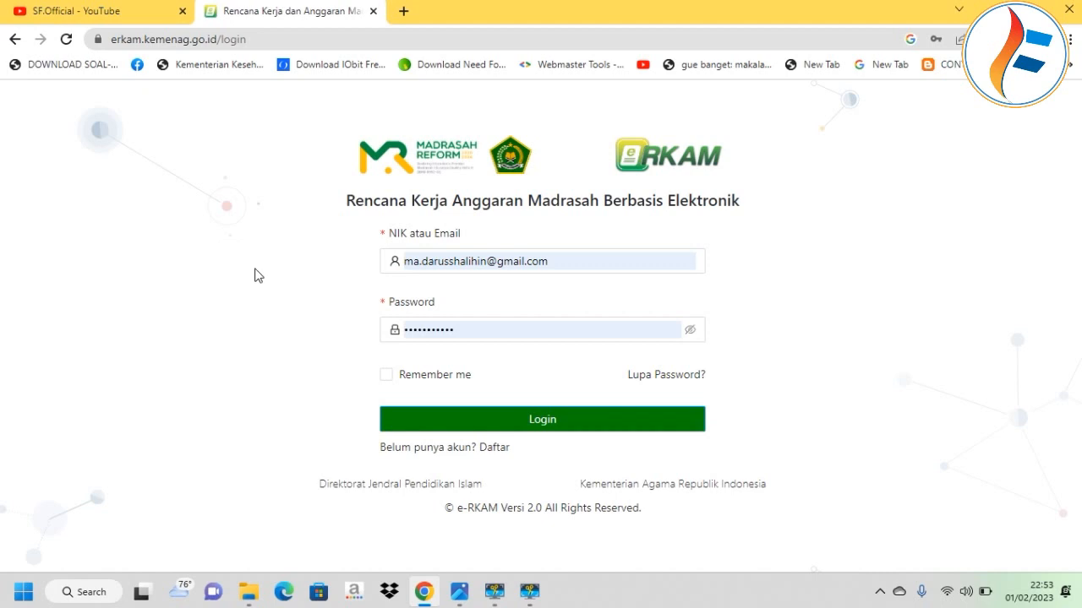
left_click(572, 429)
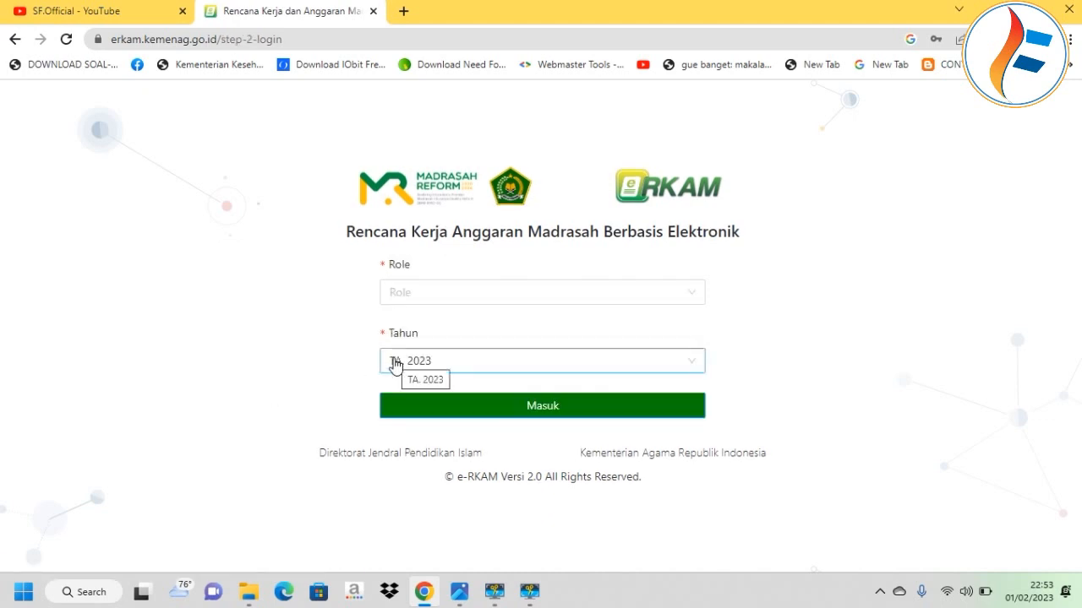
left_click(480, 300)
left_click(471, 328)
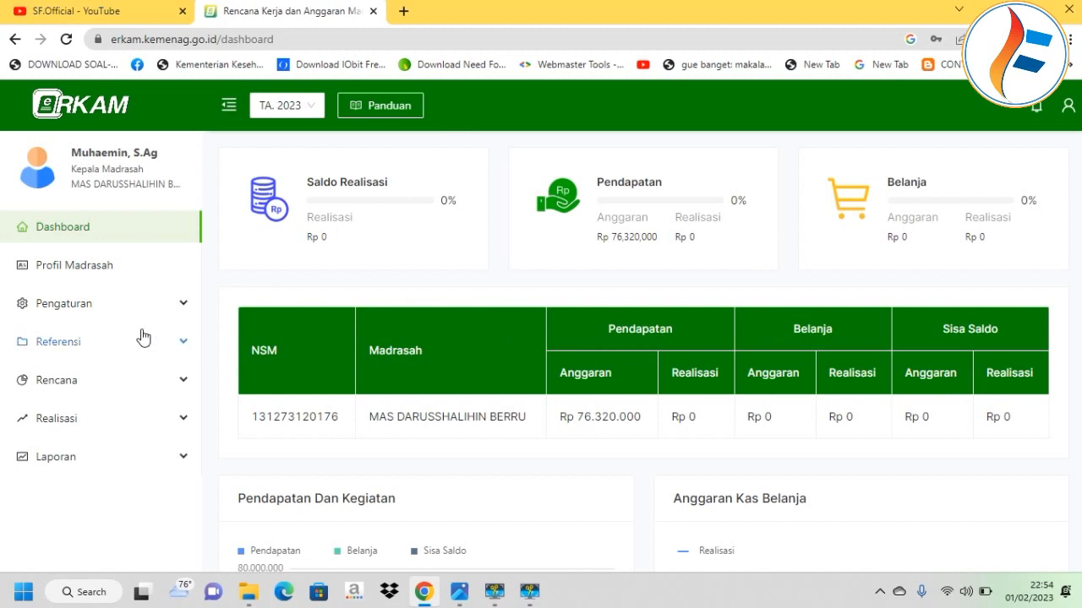
Go to the Rencana > Pagu Definitif > Pendapatan page.
left_click(123, 392)
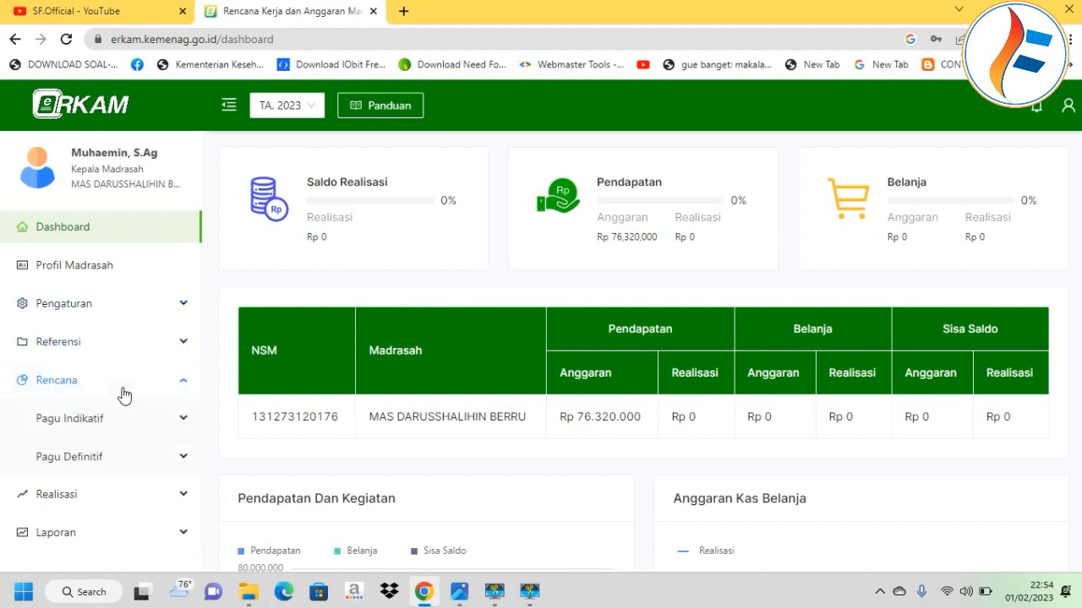
left_click(92, 460)
scroll(101, 456, "down", 1)
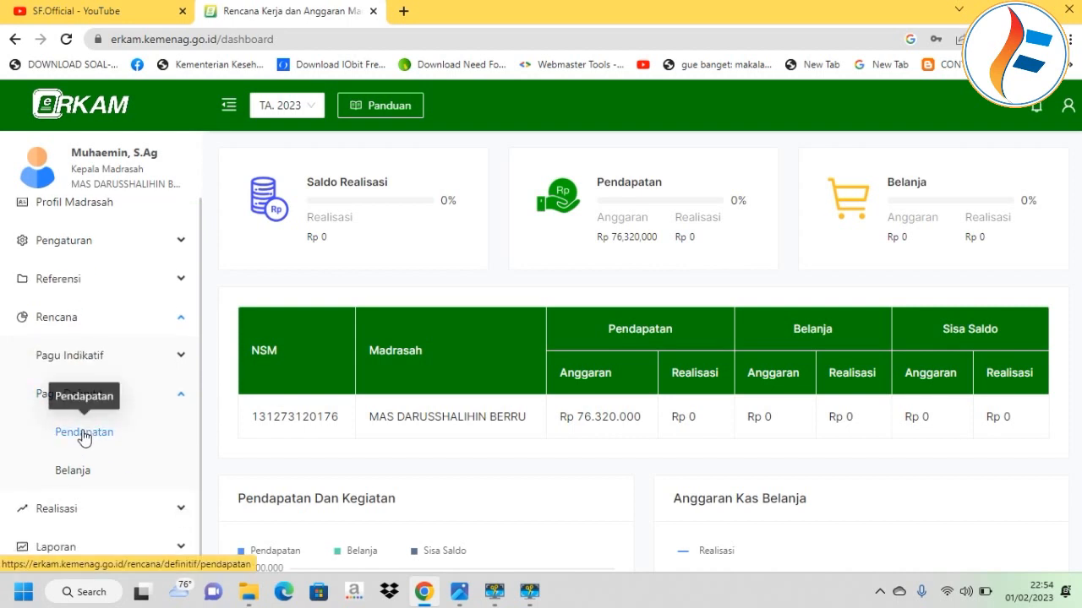
left_click(84, 434)
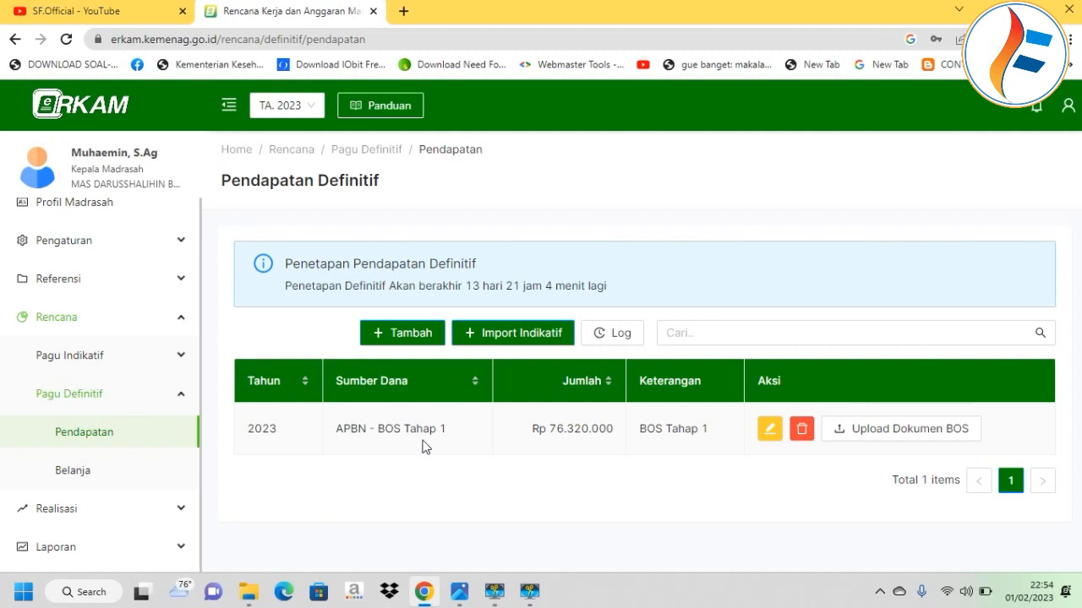
Add an APBN - BOS Tahap 2 income entry described 'BOS Tahap 2' and save it.
left_click(397, 332)
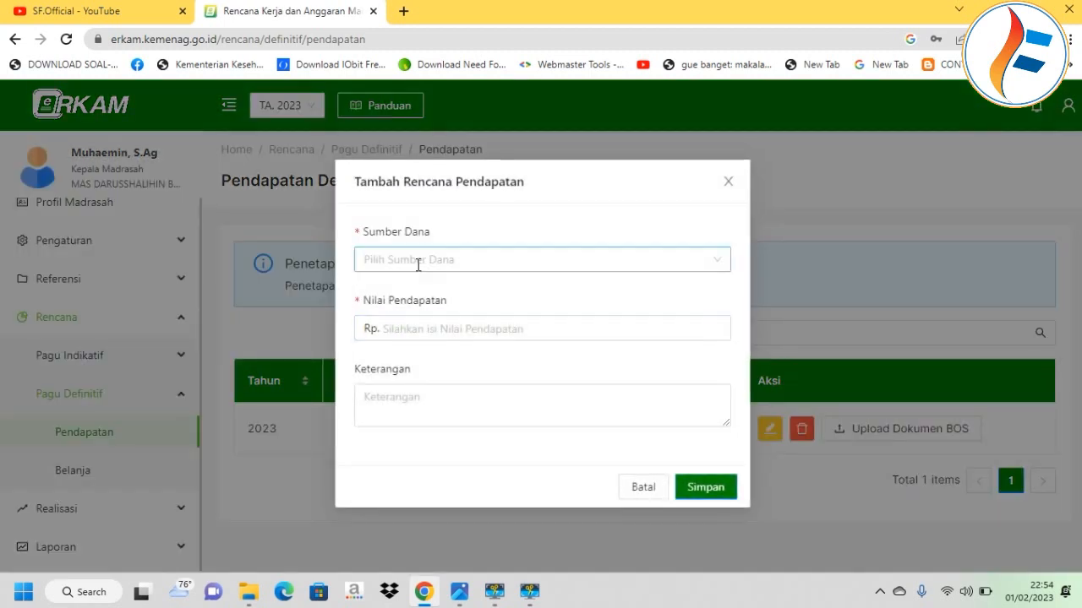
left_click(417, 263)
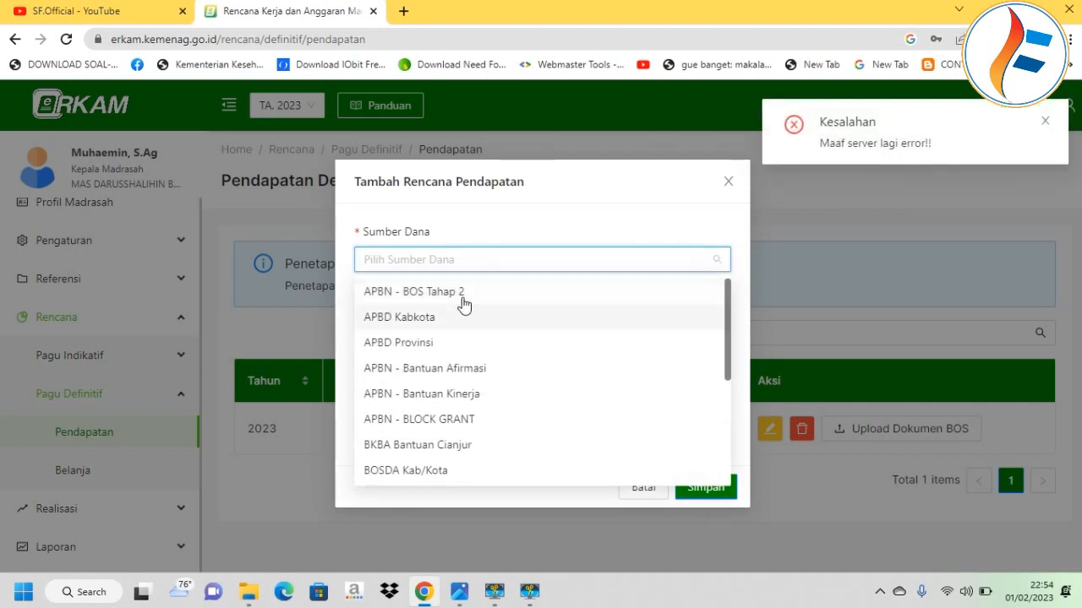
left_click(457, 295)
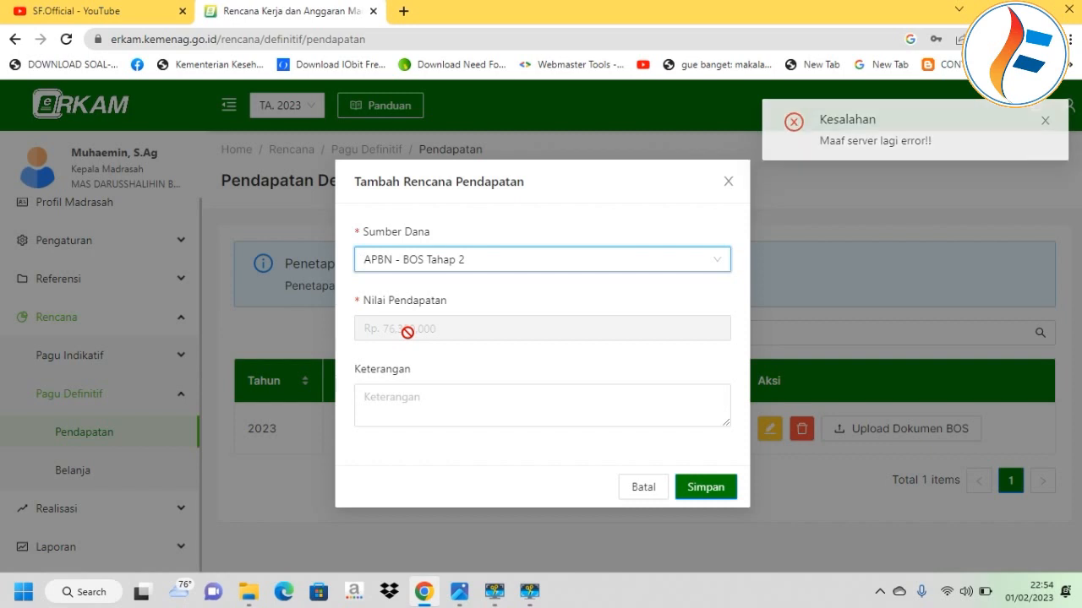
left_click(430, 411)
type("BOS T")
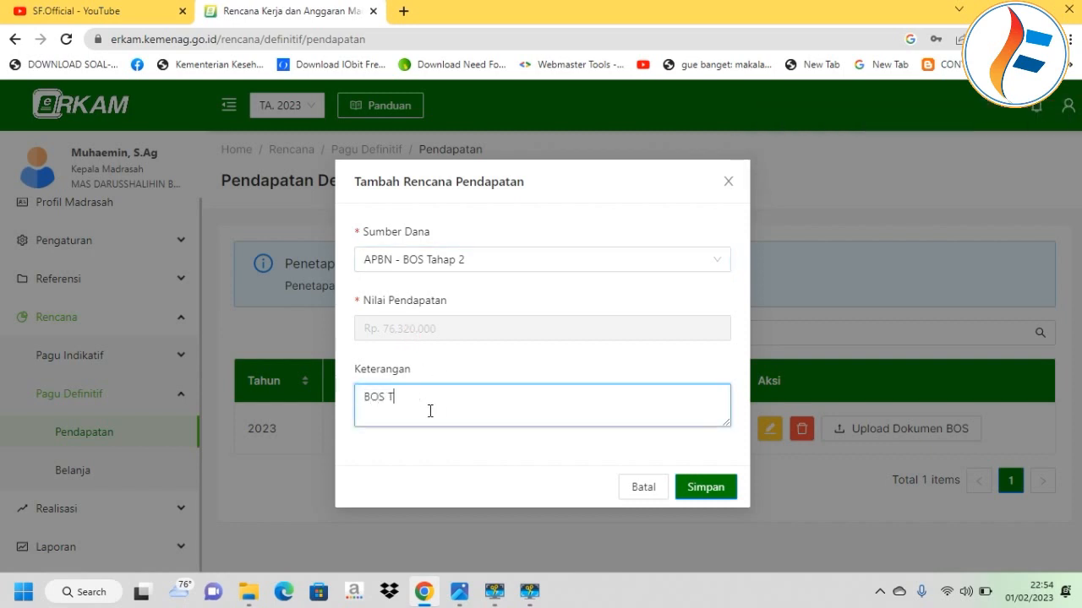
key("Caps_Lock")
type("ahap 2")
left_click(691, 488)
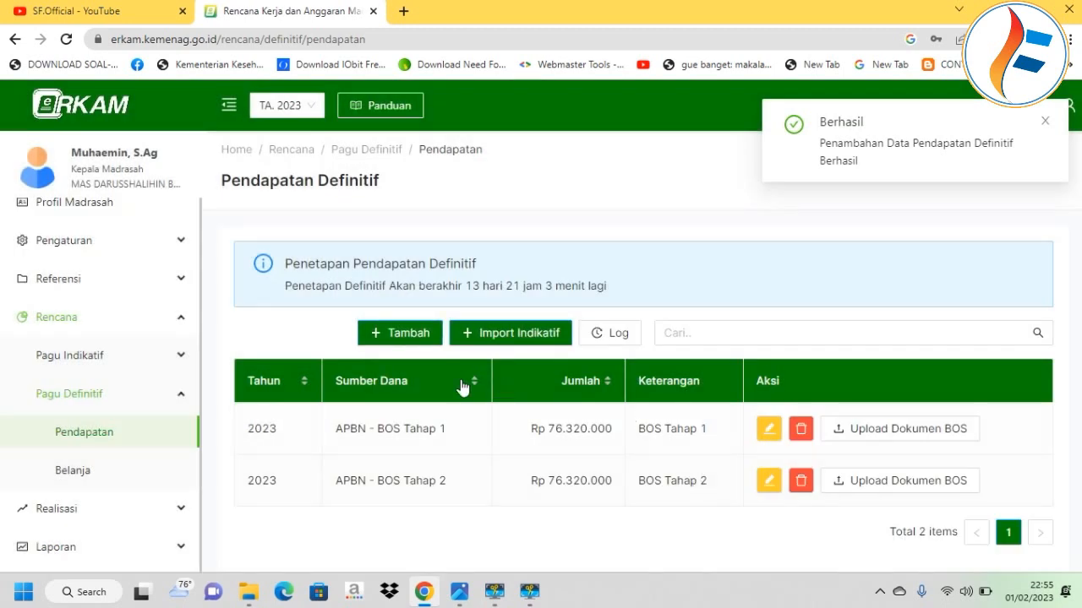
left_click(899, 482)
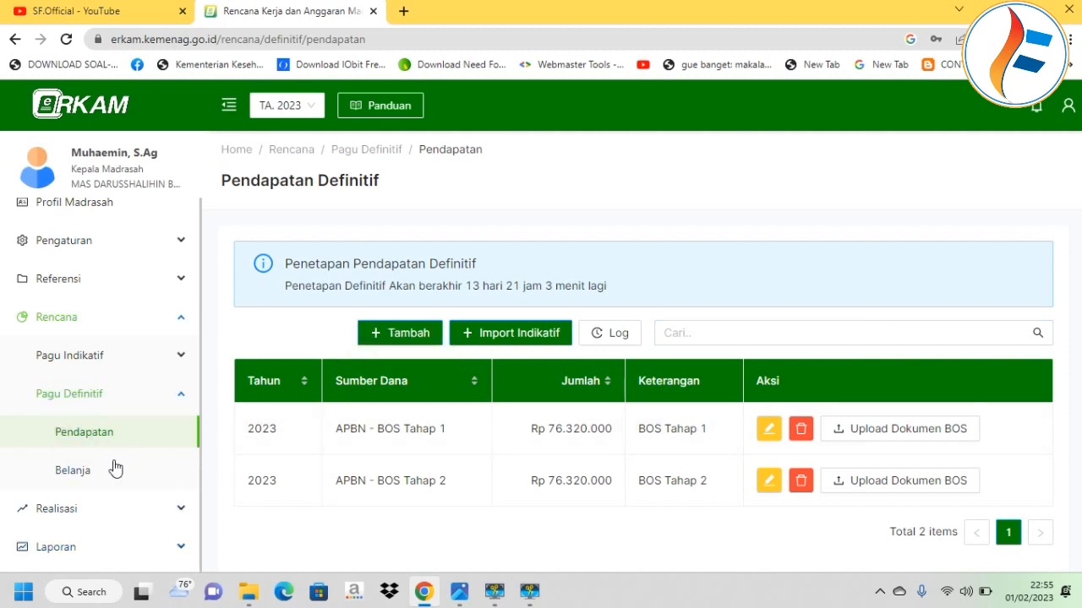
scroll(414, 322, "down", 1)
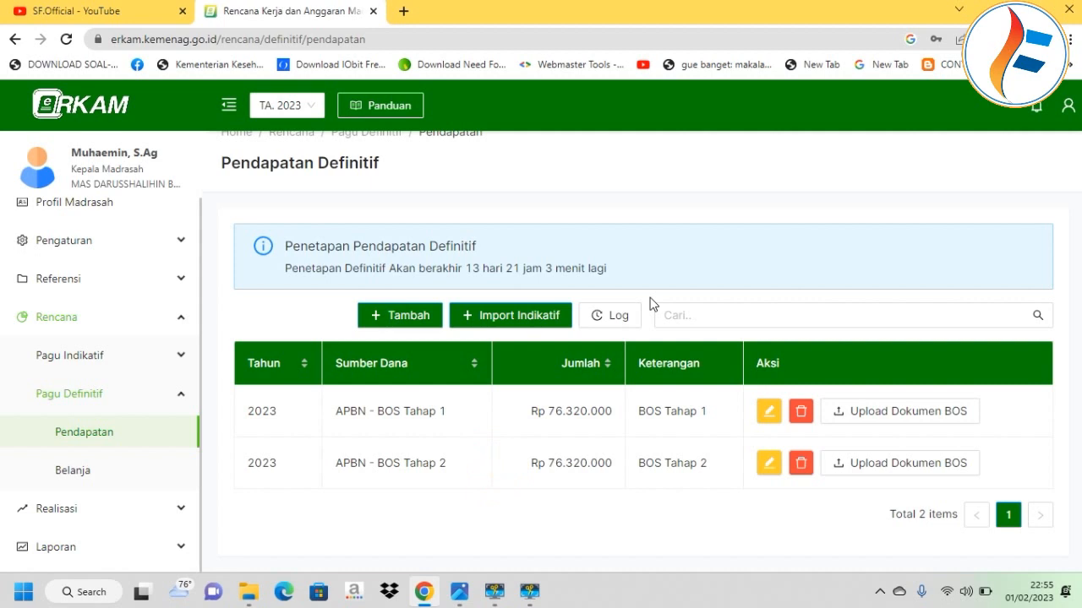
left_click(842, 413)
Open BOS Tahap 1 document upload as a BOS 2022 recipient and review each Dokumen Kosong item.
left_click(868, 412)
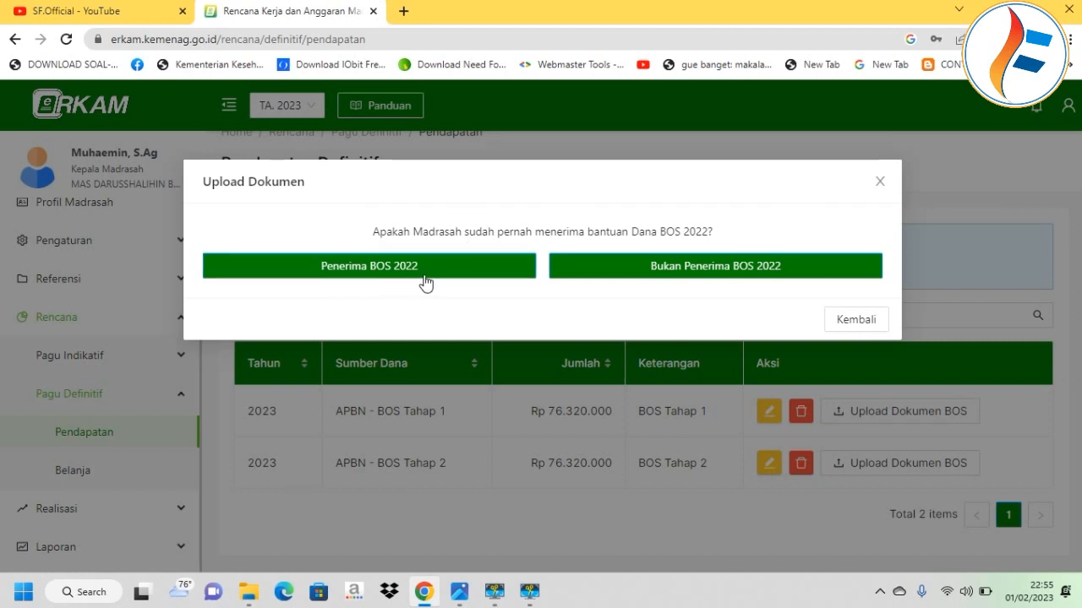
left_click(376, 271)
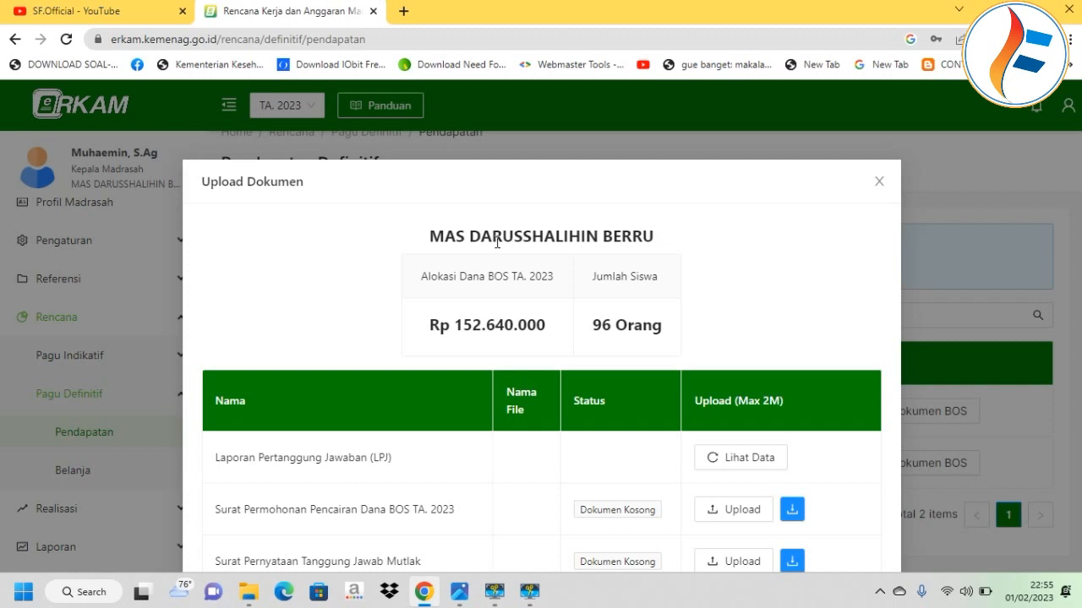
scroll(494, 240, "down", 2)
scroll(460, 203, "up", 2)
scroll(452, 317, "down", 1)
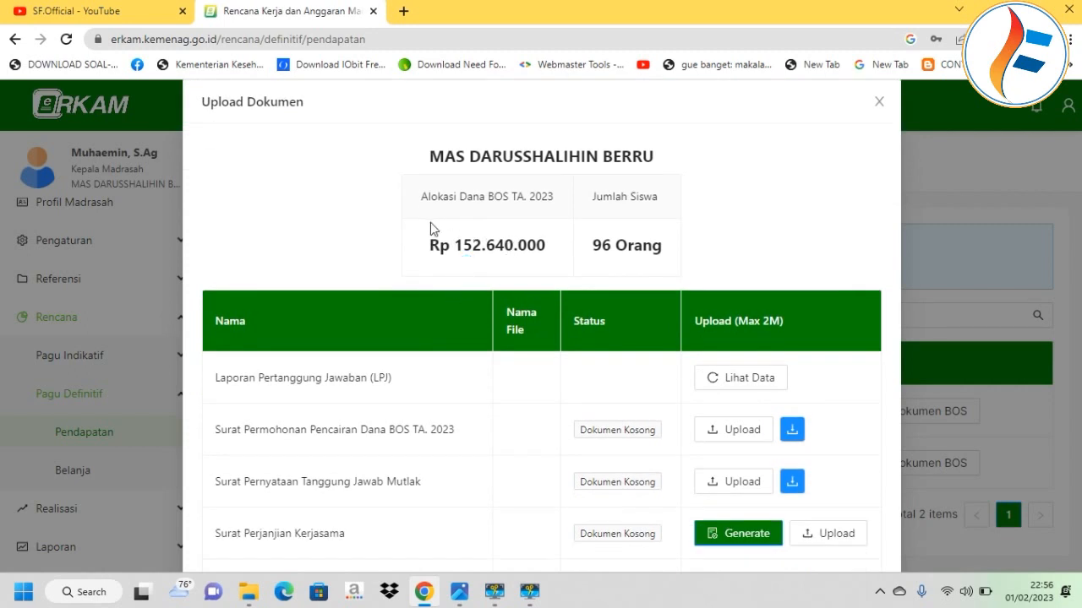
scroll(430, 229, "down", 1)
scroll(415, 245, "down", 1)
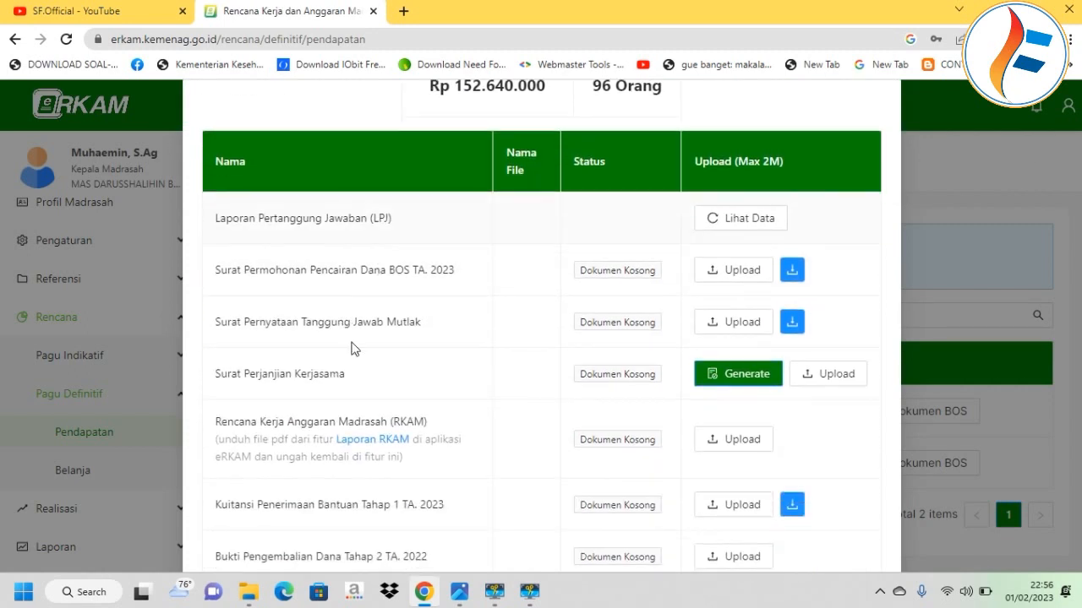
scroll(287, 373, "down", 1)
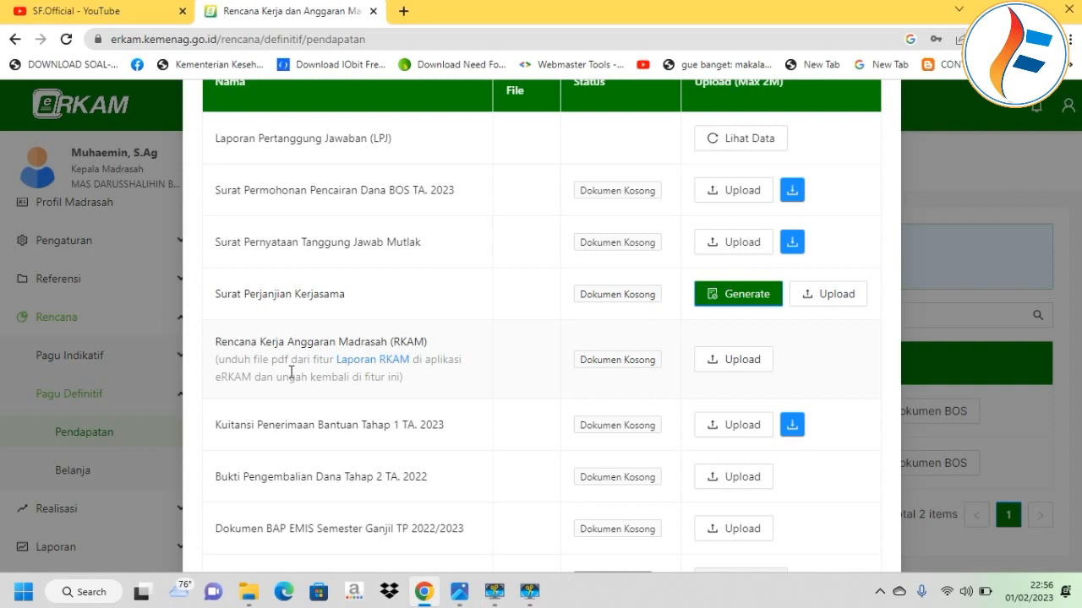
Download the Surat_Permohonan_Pencairan_Dana_BOS_TA_2023 template, read it in Word, then close Word.
left_click(790, 191)
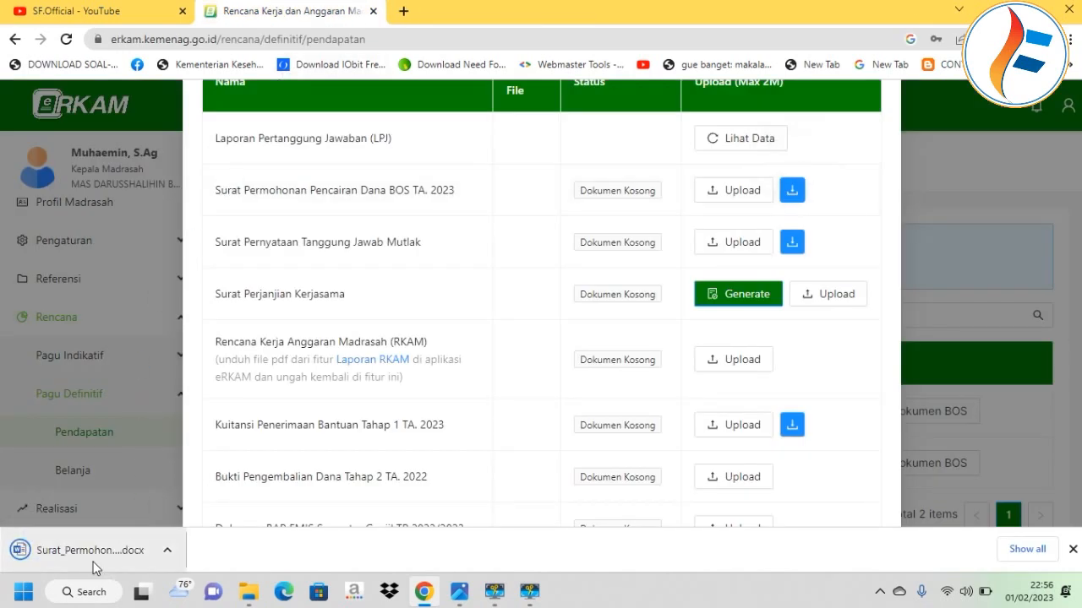
left_click(94, 568)
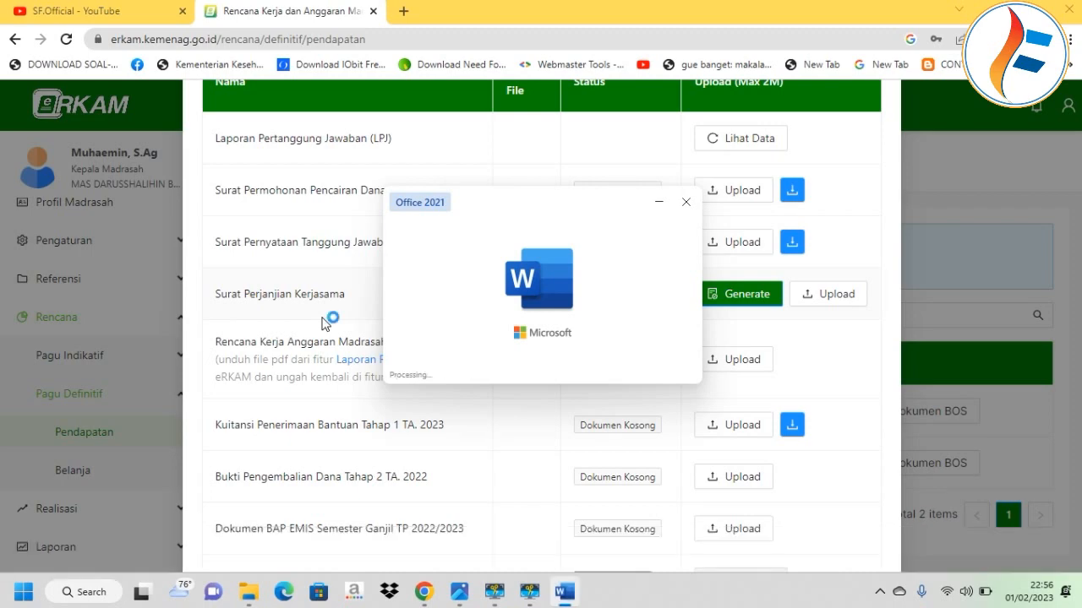
scroll(329, 318, "down", 12)
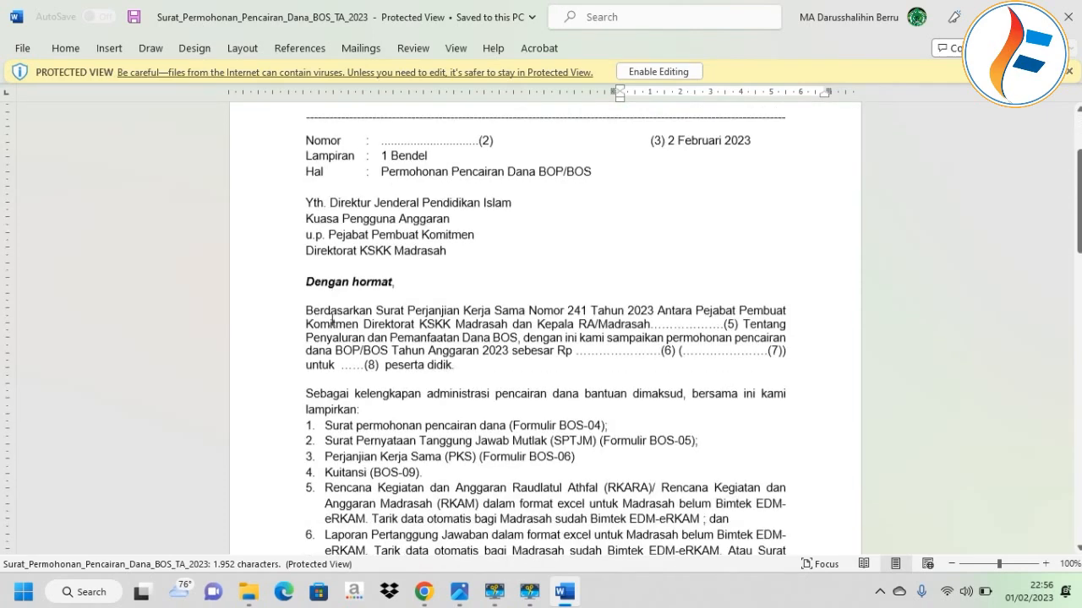
scroll(333, 319, "down", 3)
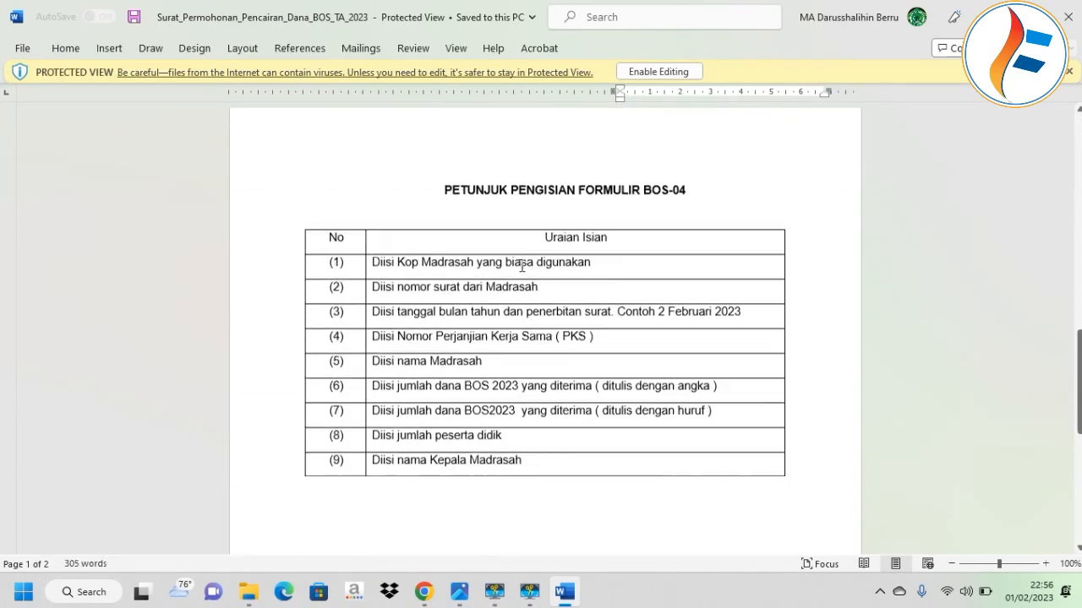
left_click(1069, 17)
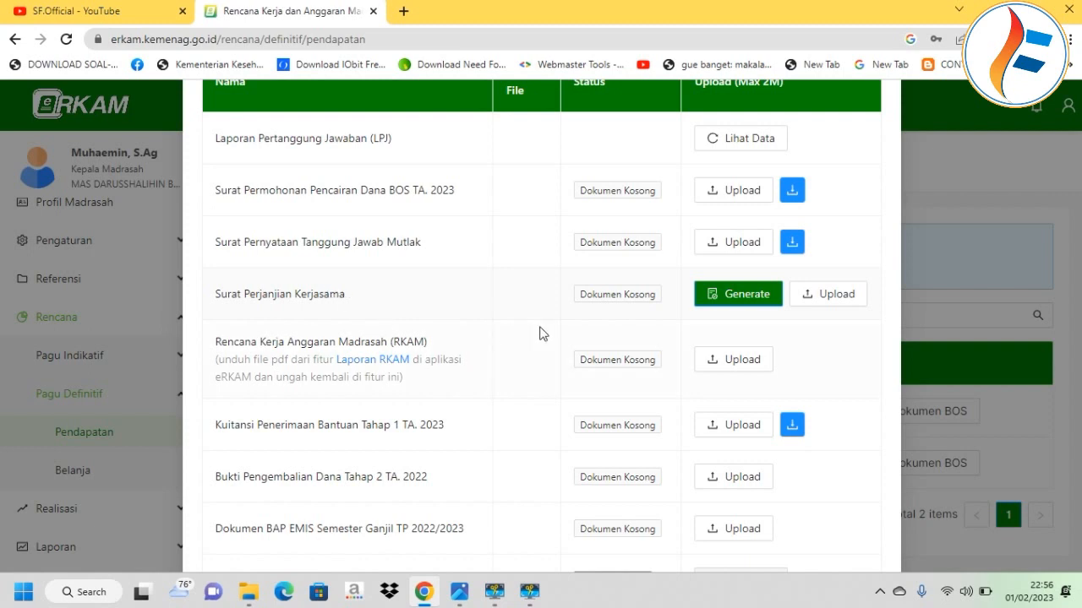
Generate the cooperation agreement and enter number 010/PY/DS.B/MA/02/2023.
left_click(726, 295)
scroll(673, 262, "down", 2)
left_click(785, 218)
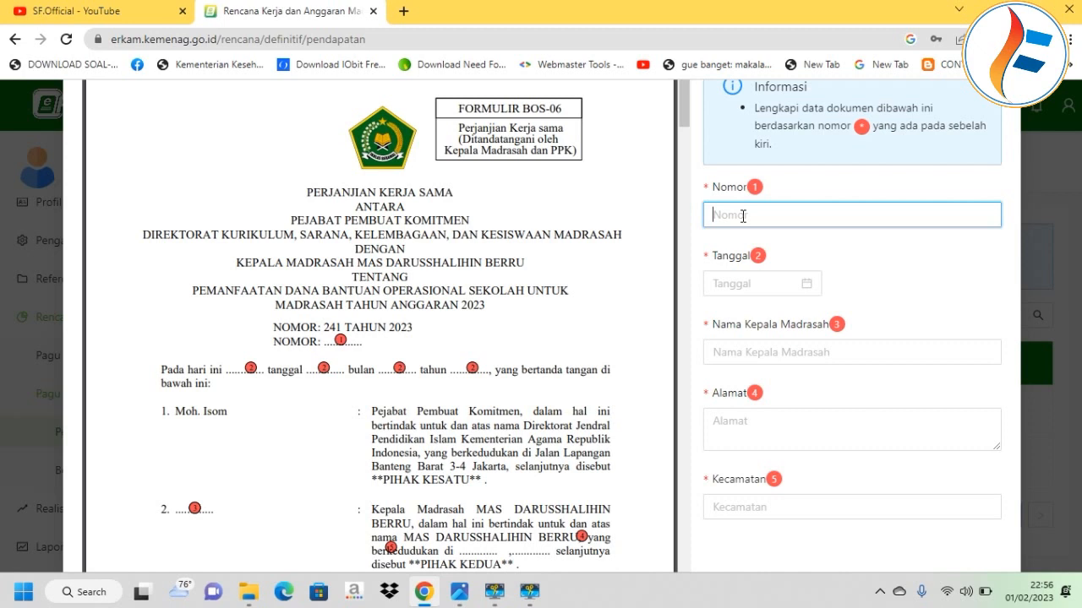
type("010/py")
key("BackSpace")
key("BackSpace")
key("Caps_Lock")
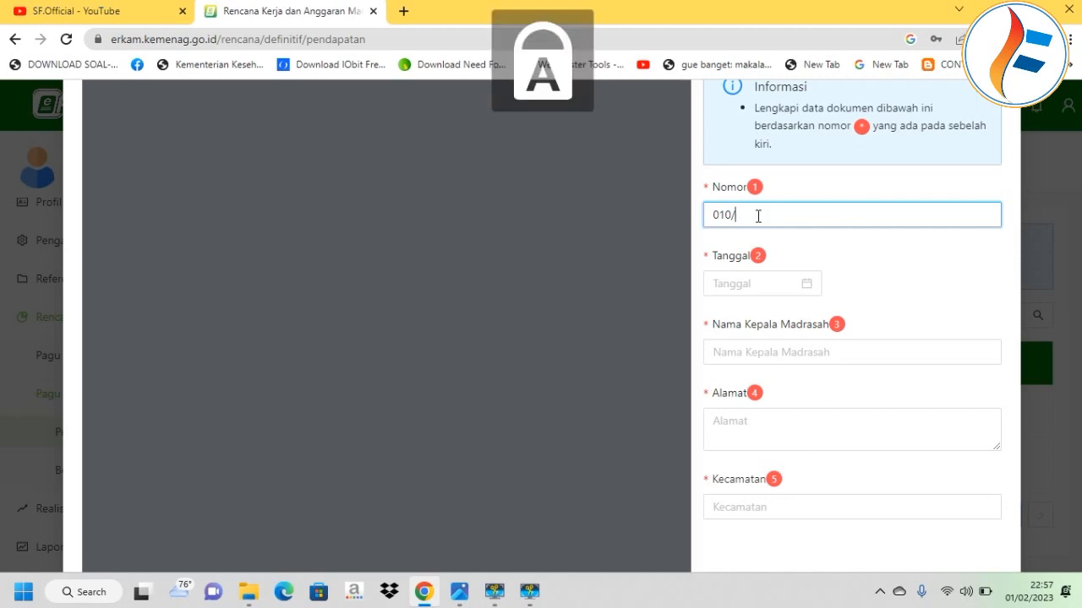
type("PY")
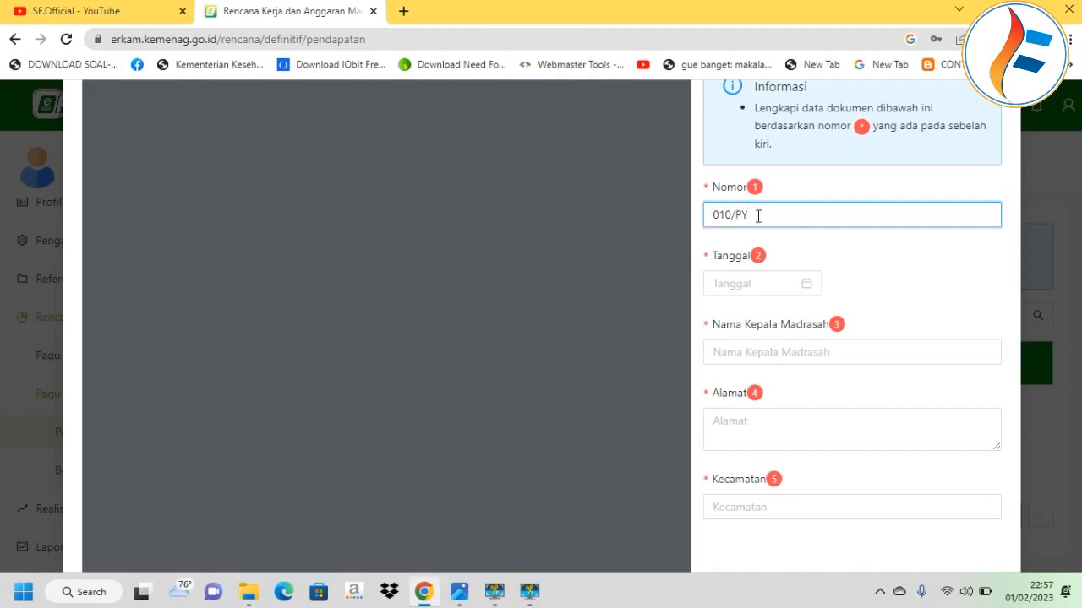
type("/DS")
type(".B/")
type("P")
type("MA/0")
type("2/2023")
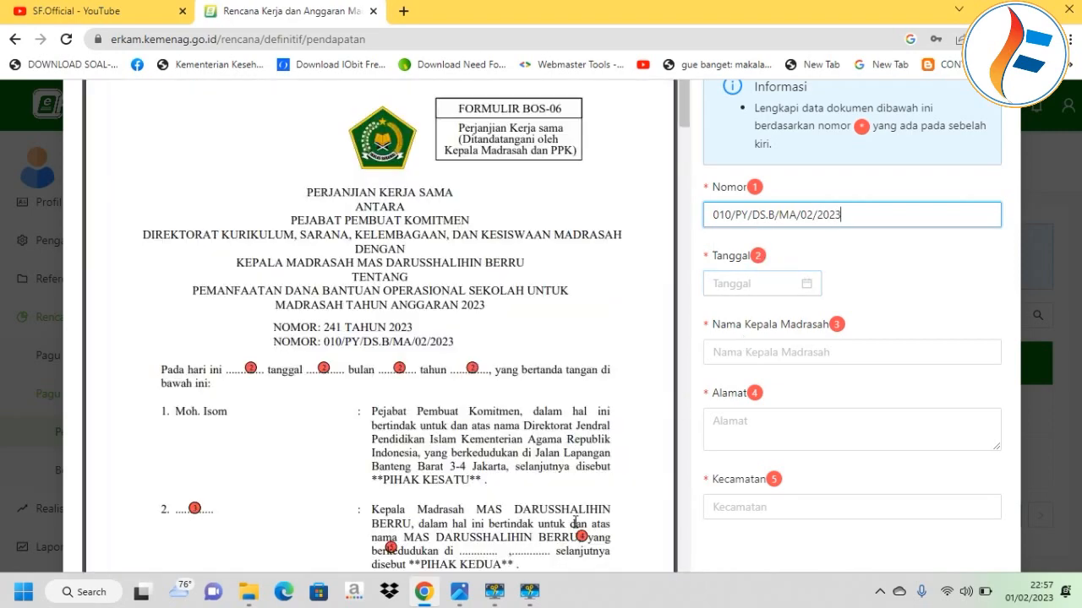
Check the BOS procedure image, then set the agreement date to 1 February 2023.
left_click(458, 591)
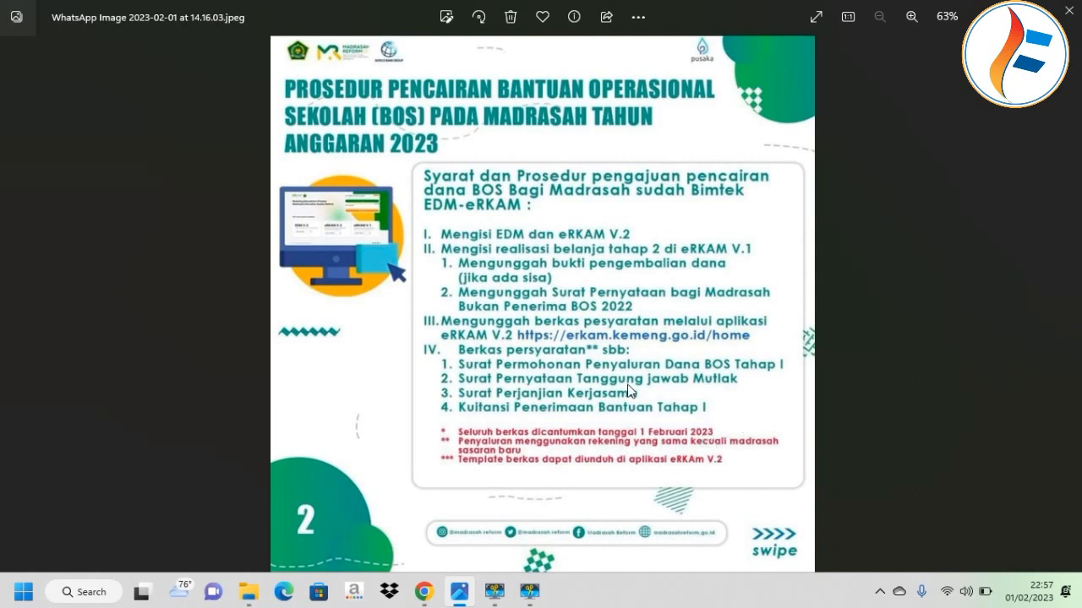
left_click(434, 589)
left_click(801, 287)
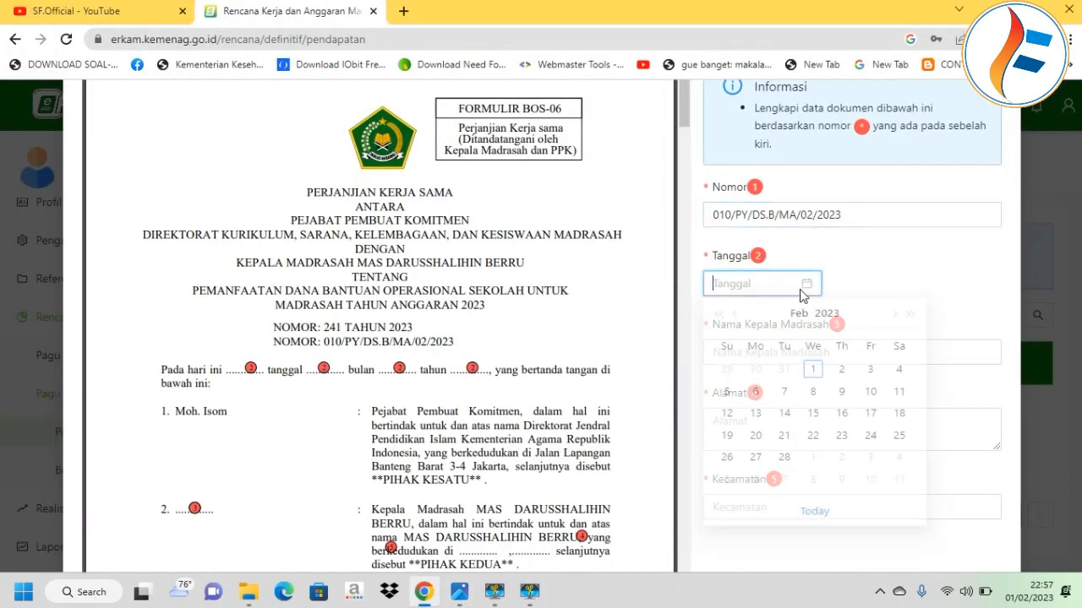
left_click(814, 377)
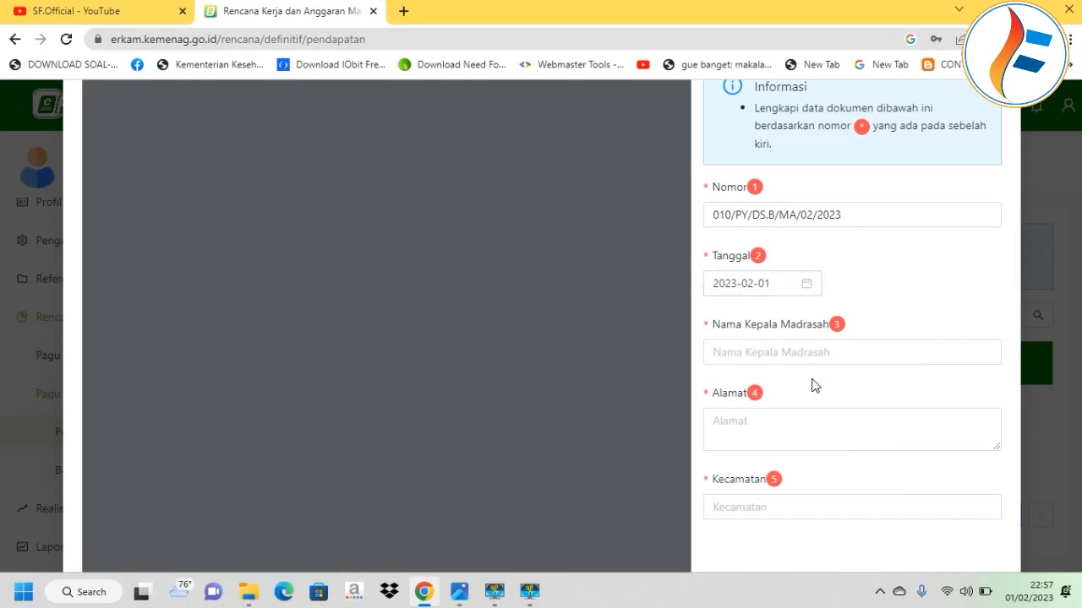
Enter the madrasah head's name in Nama Kepala Madrasah.
left_click(803, 343)
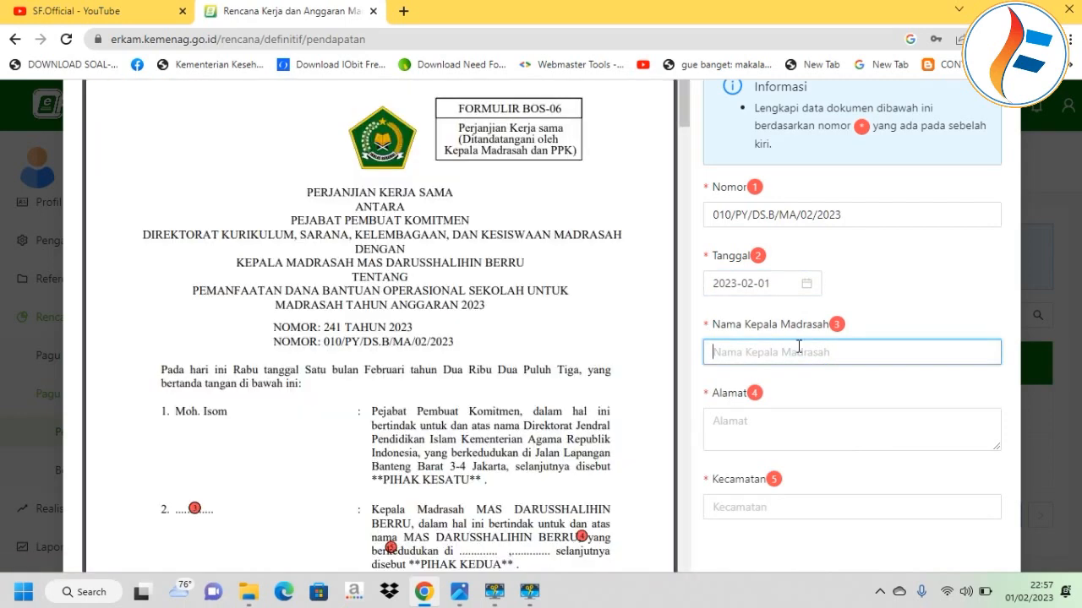
scroll(574, 370, "down", 1)
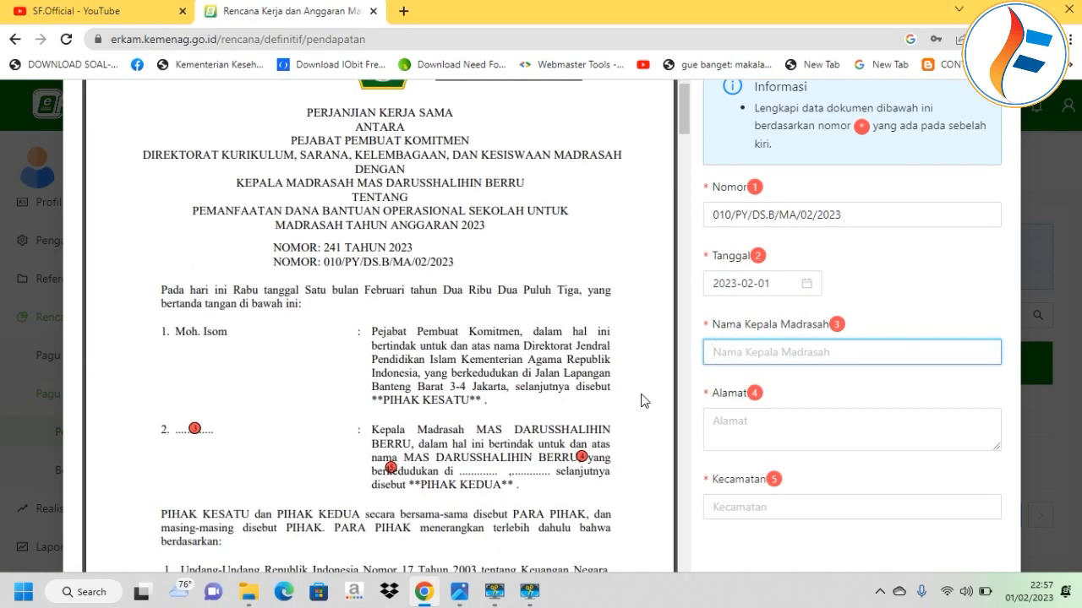
type("M")
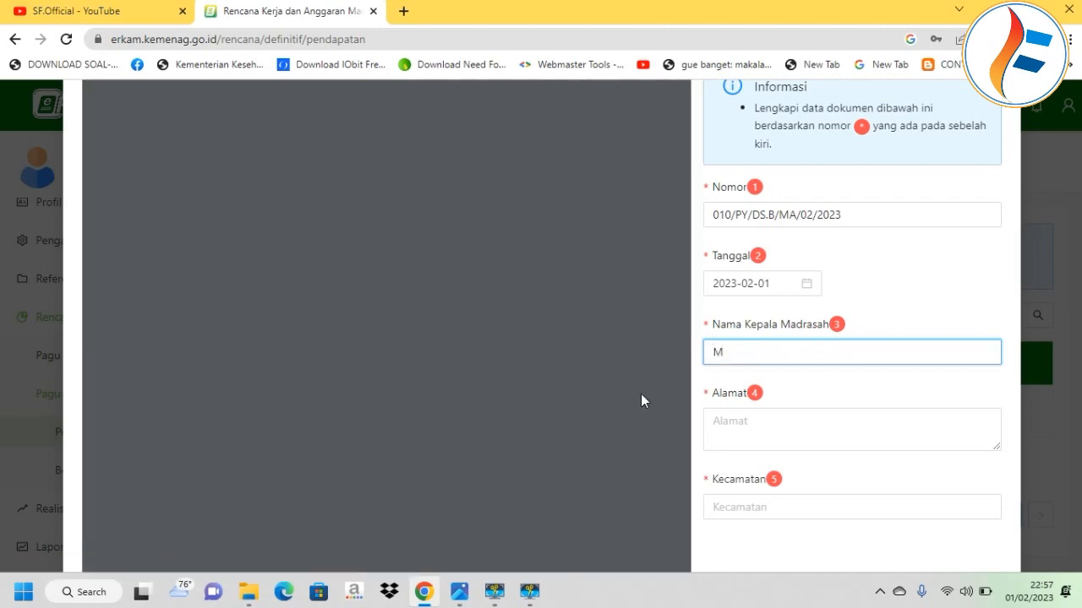
type("UH")
key("Caps_Lock")
key("BackSpace")
key("BackSpace")
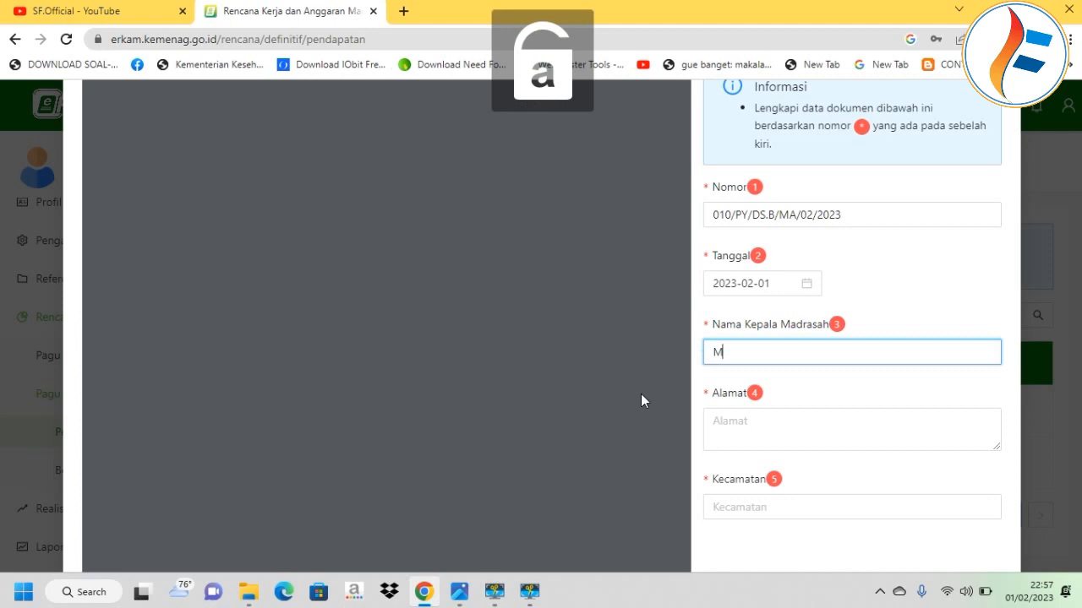
type("uha")
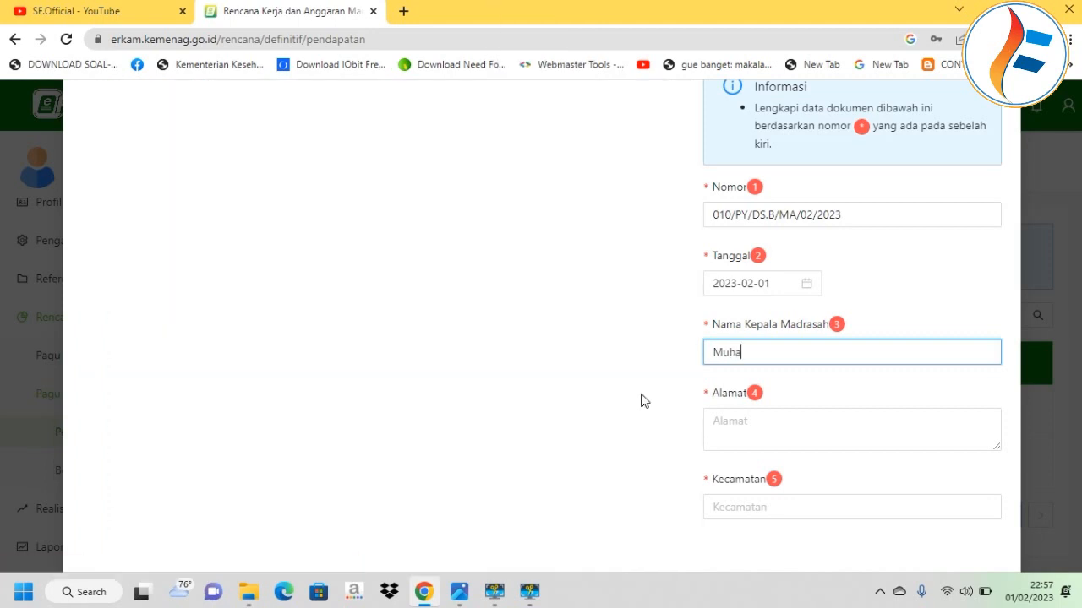
type("emin")
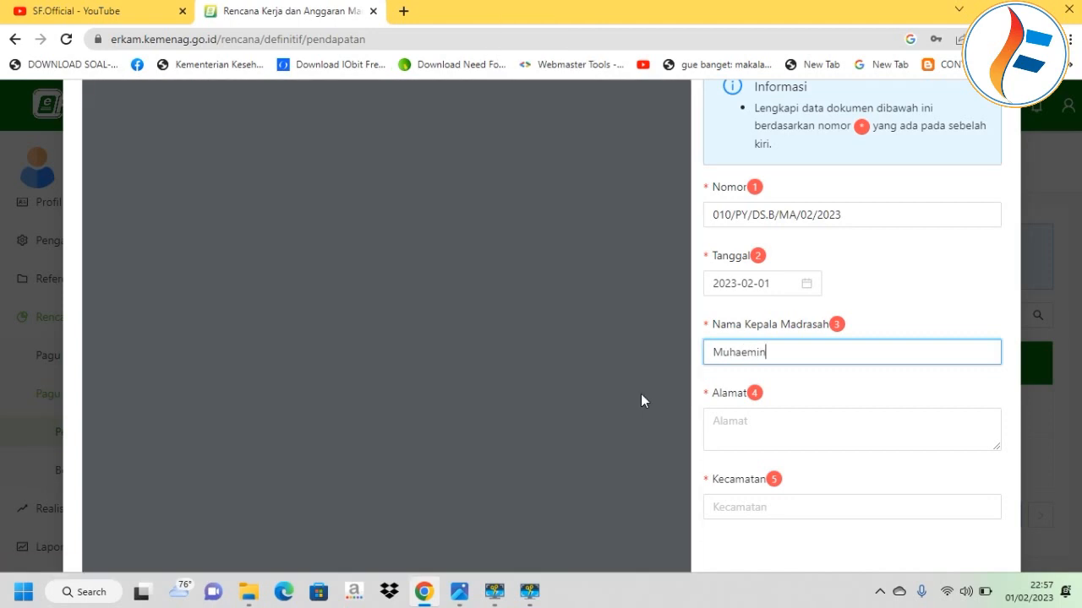
Scroll through the agreement form to check the filled-in fields.
scroll(330, 372, "down", 1)
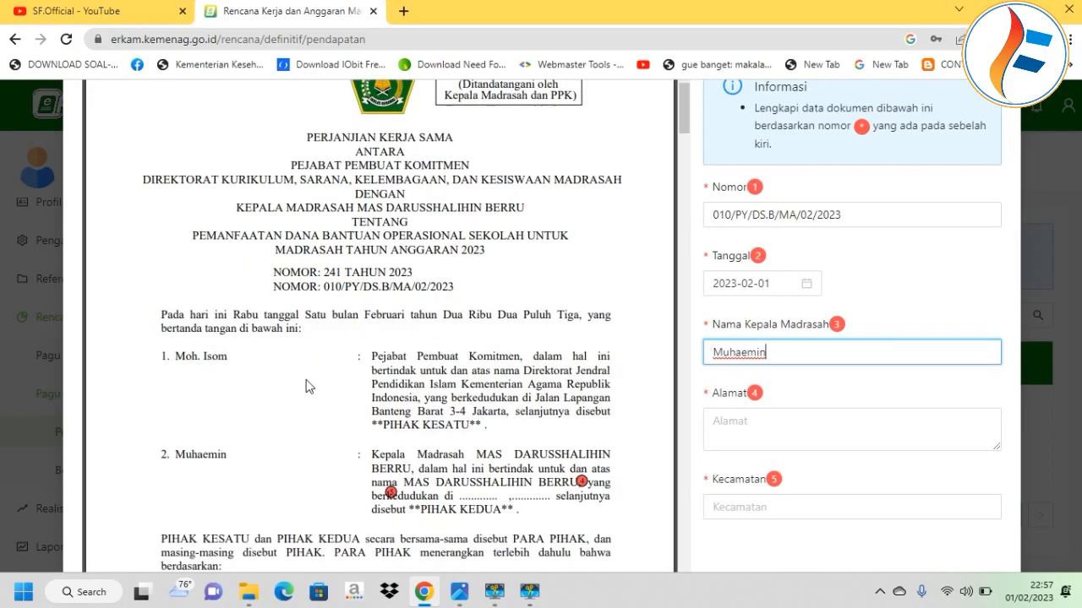
scroll(214, 339, "down", 10)
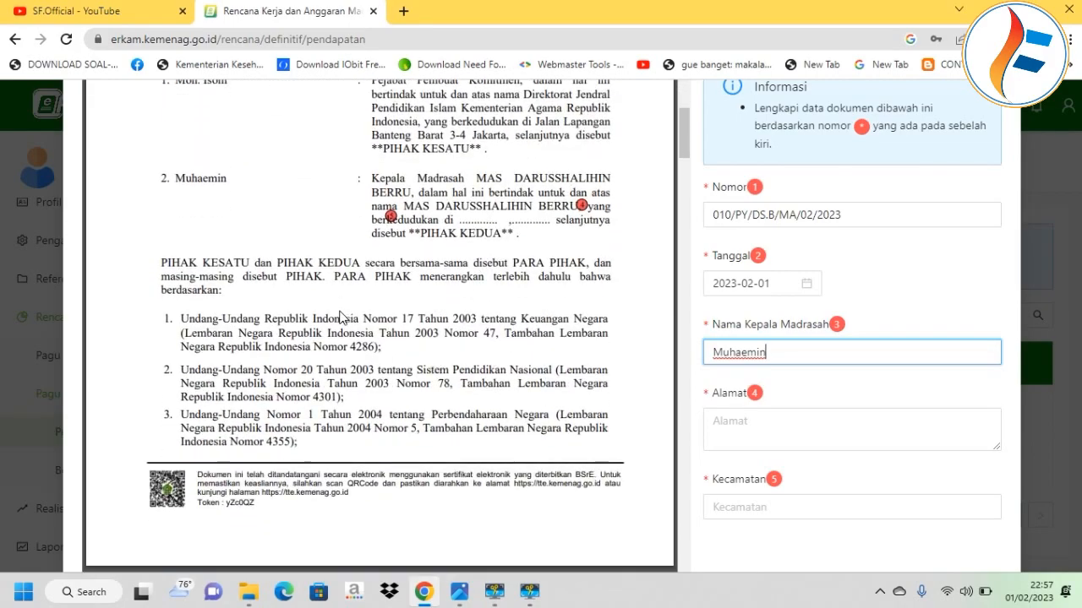
scroll(341, 317, "down", 15)
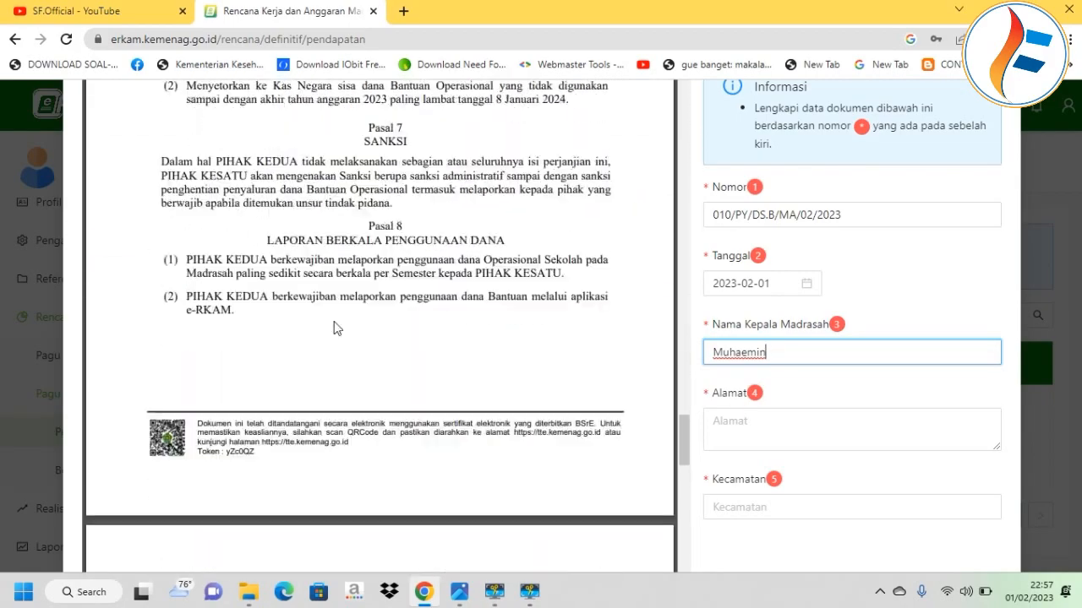
scroll(334, 340, "down", 11)
scroll(473, 308, "up", 6)
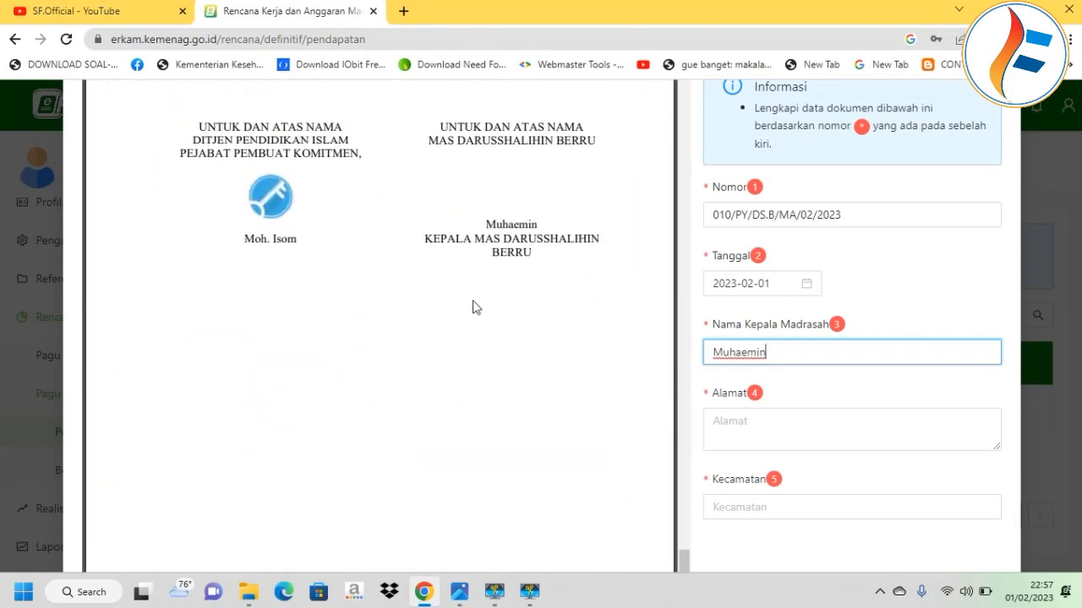
scroll(473, 308, "up", 20)
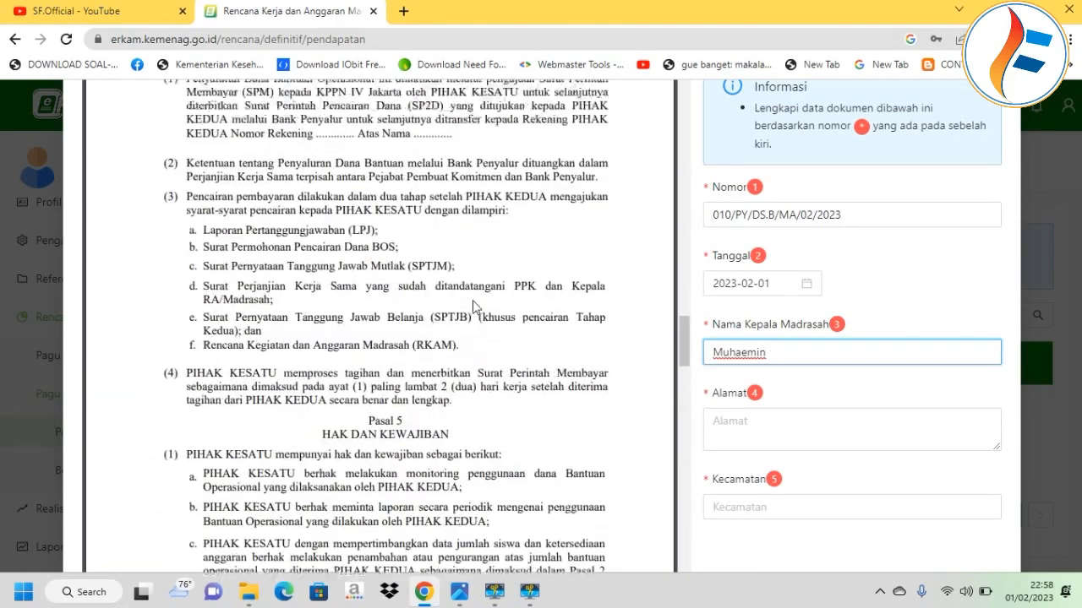
scroll(473, 307, "up", 5)
scroll(568, 351, "up", 11)
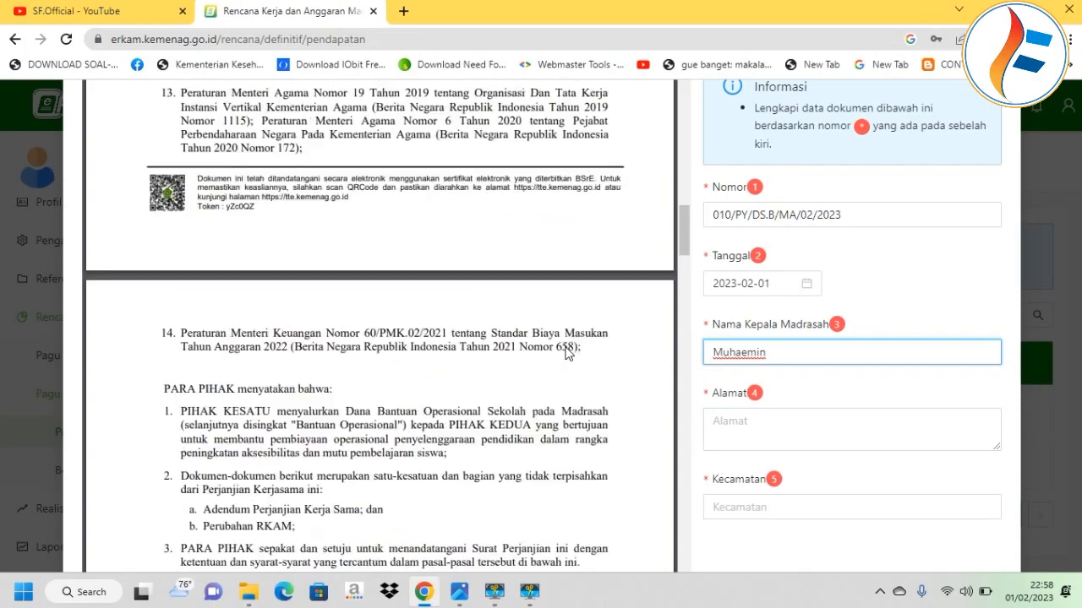
scroll(568, 351, "up", 12)
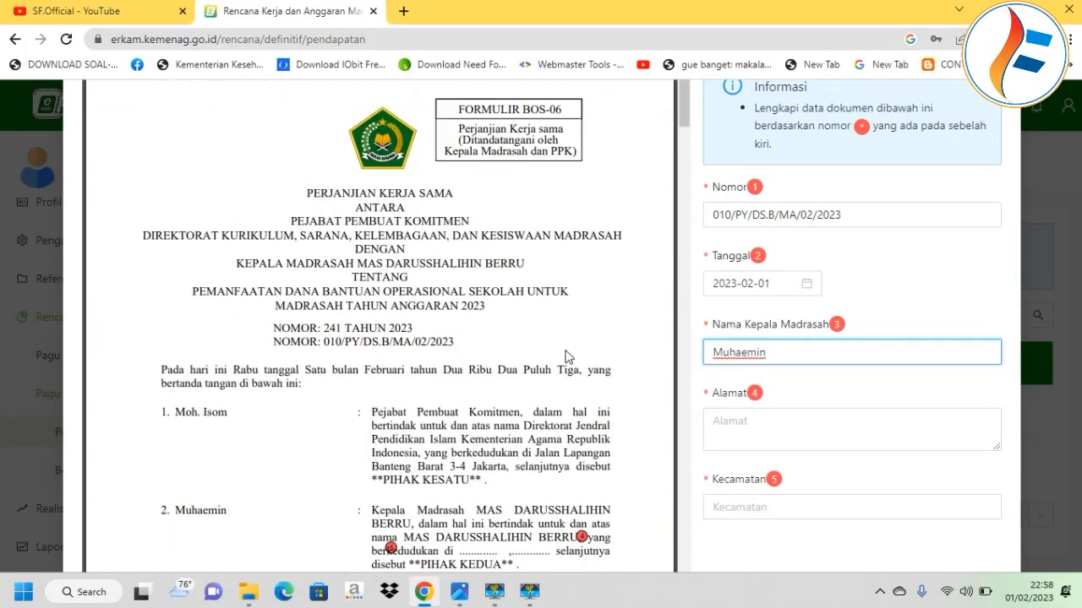
left_click(744, 437)
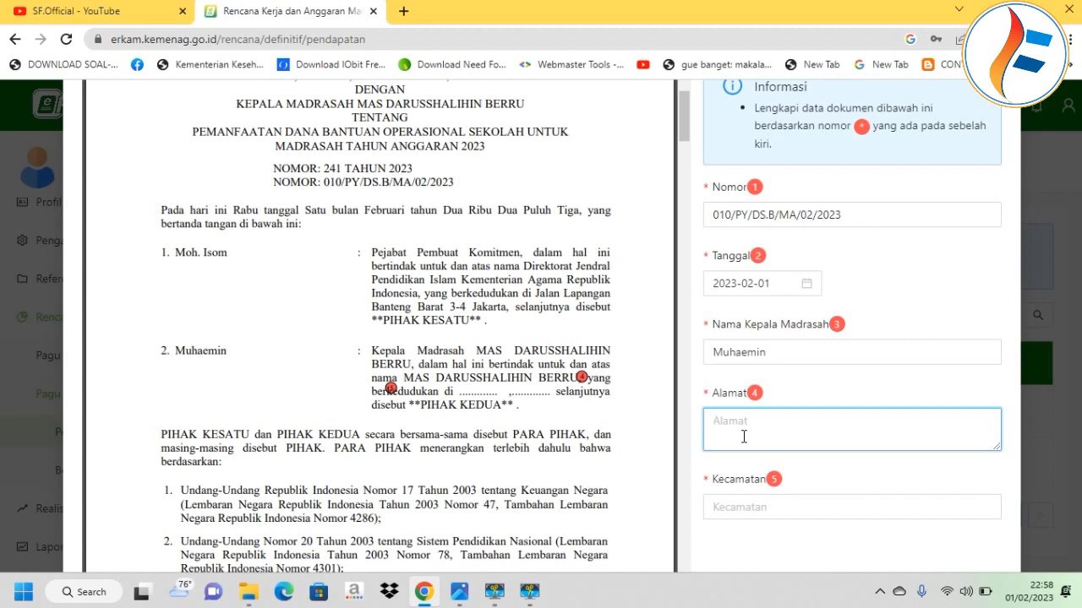
Enter the Alamat as 'Berru, Kel Ujung', cutting out the sub-district part.
key("Caps_Lock")
key("Caps_Lock")
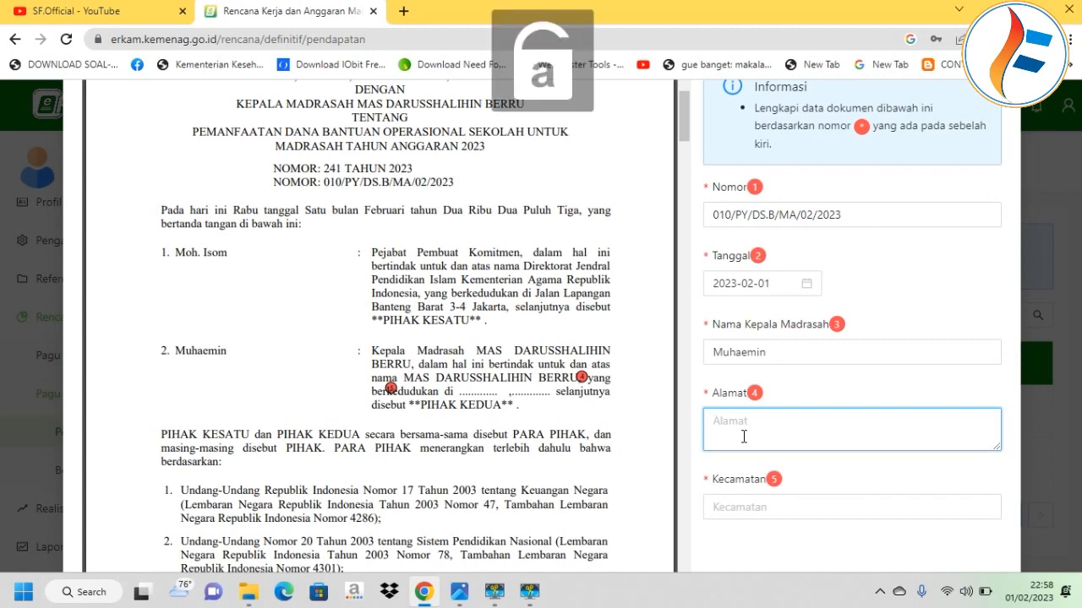
type("B")
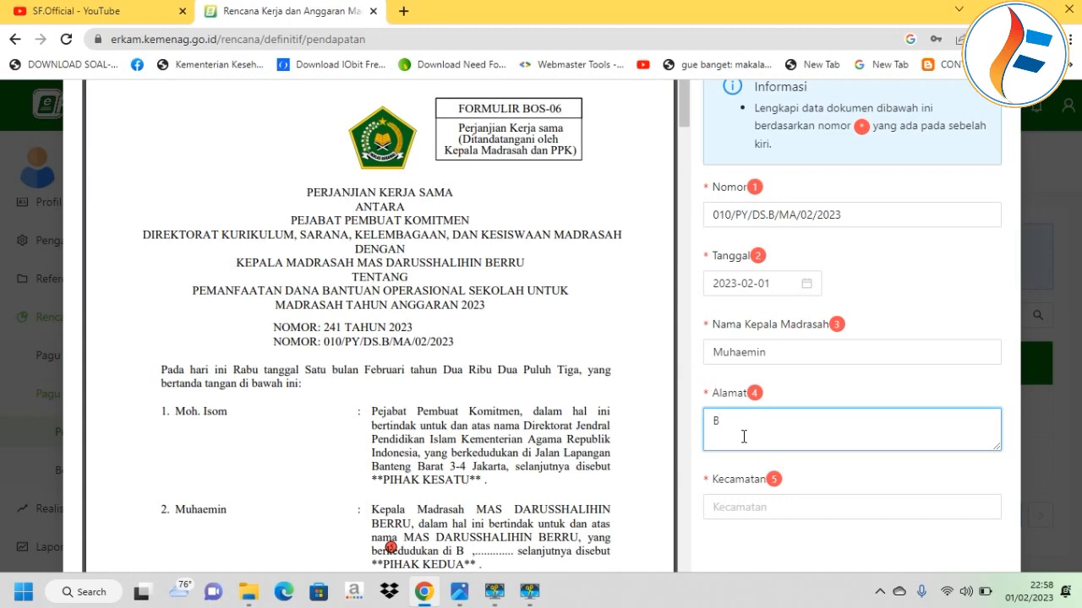
type("e")
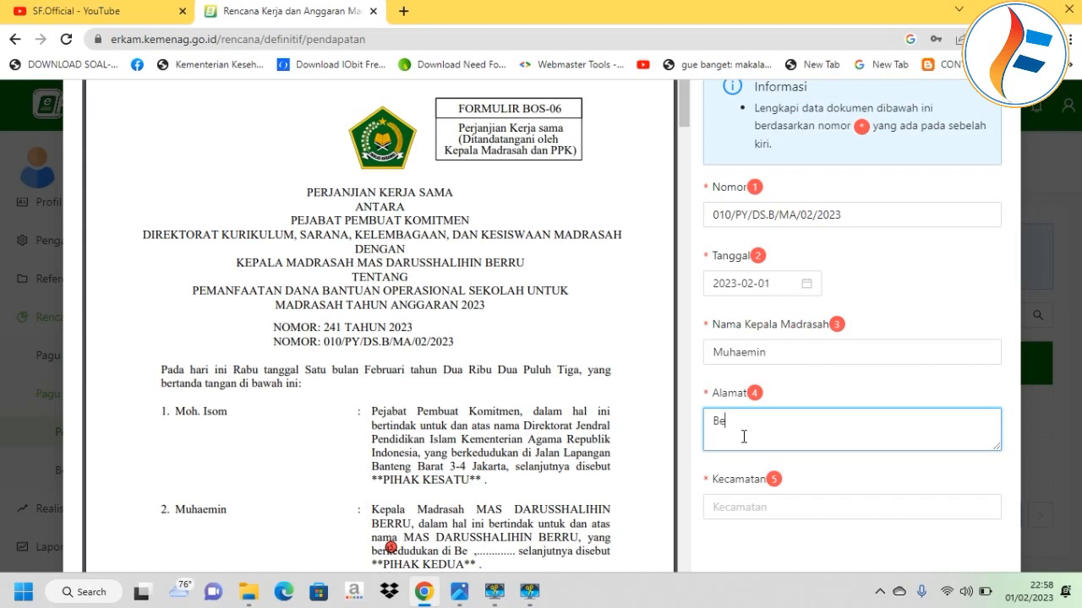
type("rru")
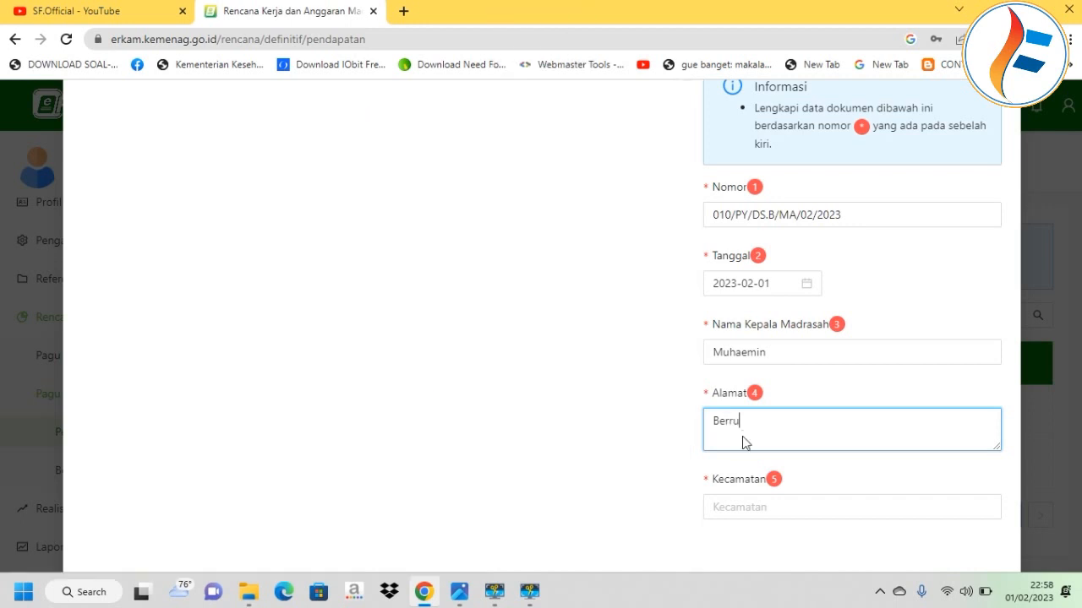
type(", Kel U")
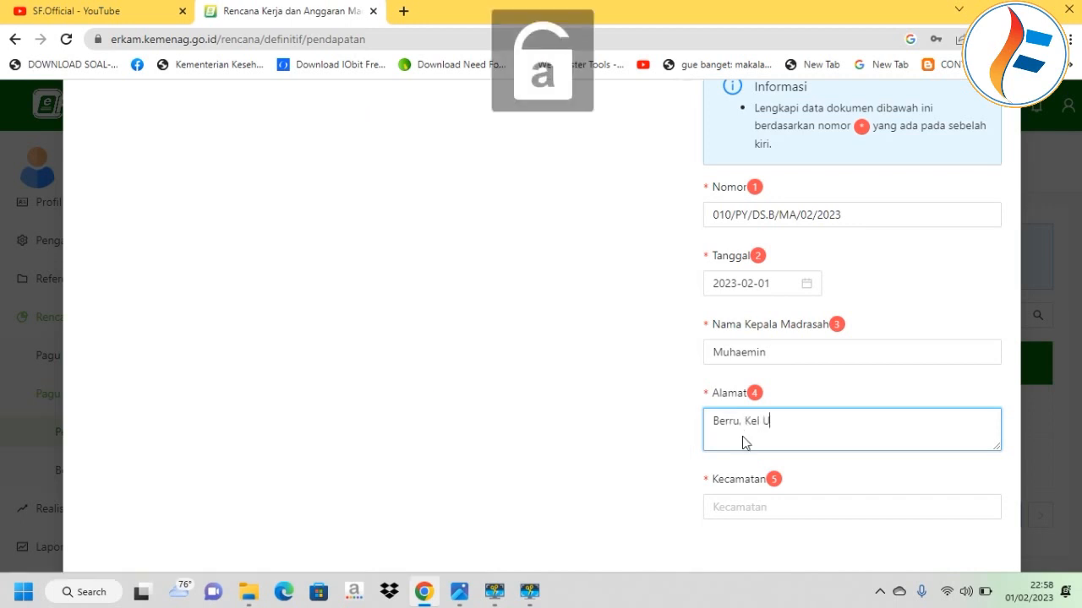
key("Caps_Lock")
type("Ujung, Kec")
key("Caps_Lock")
key("Caps_Lock")
key("Caps_Lock")
key("Caps_Lock")
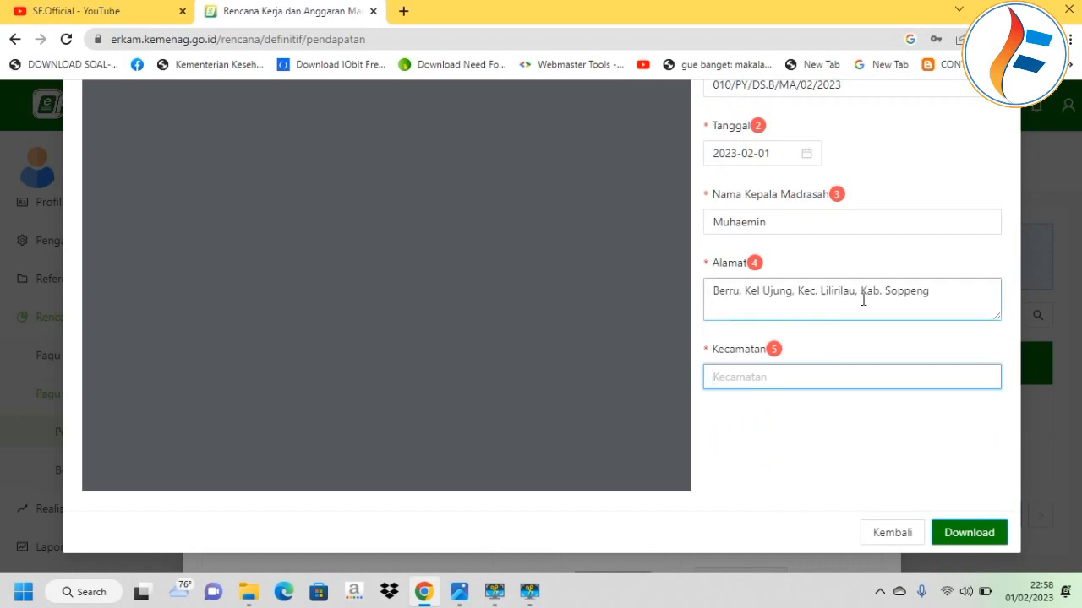
left_click_drag(940, 293, 799, 310)
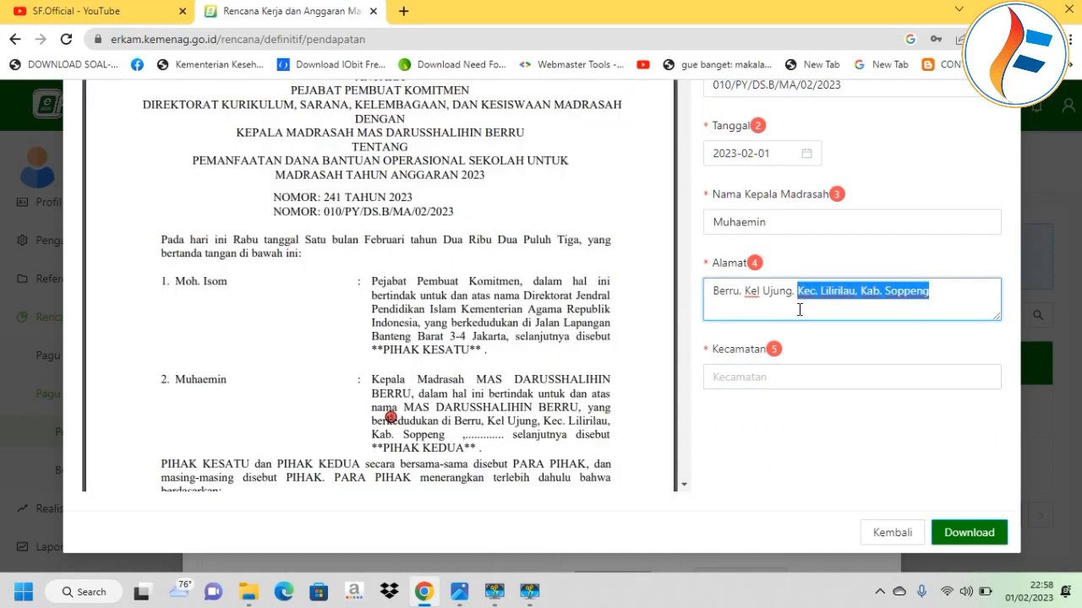
key("ctrl+x")
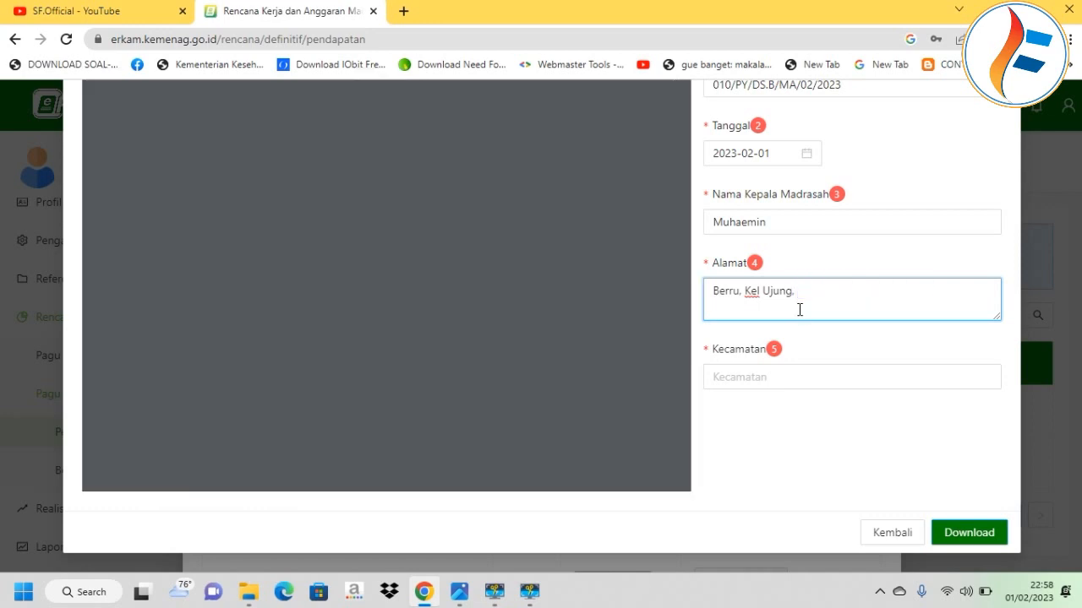
Fill Kecamatan with 'Kec. Lilirilau' and remove the address's trailing comma.
left_click(751, 377)
key("Caps_Lock")
key("Caps_Lock")
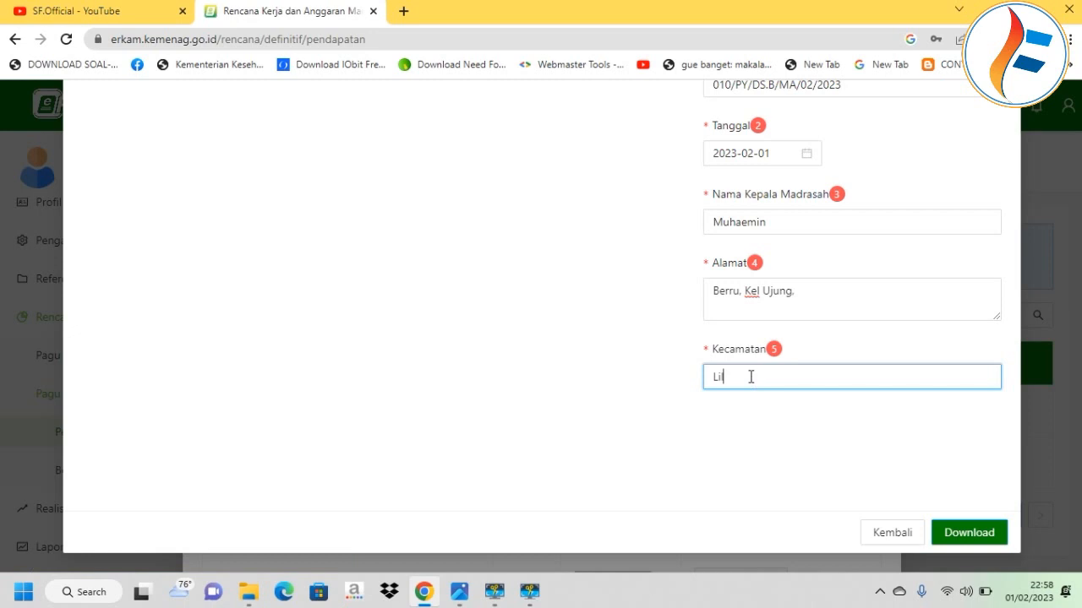
type("irilau")
left_click(807, 303)
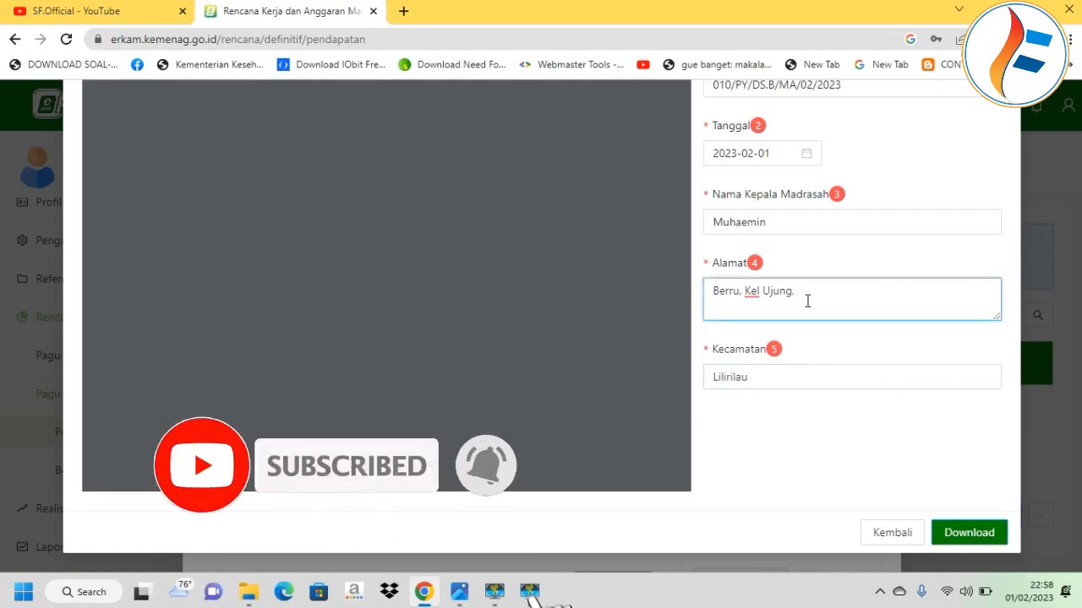
key("BackSpace")
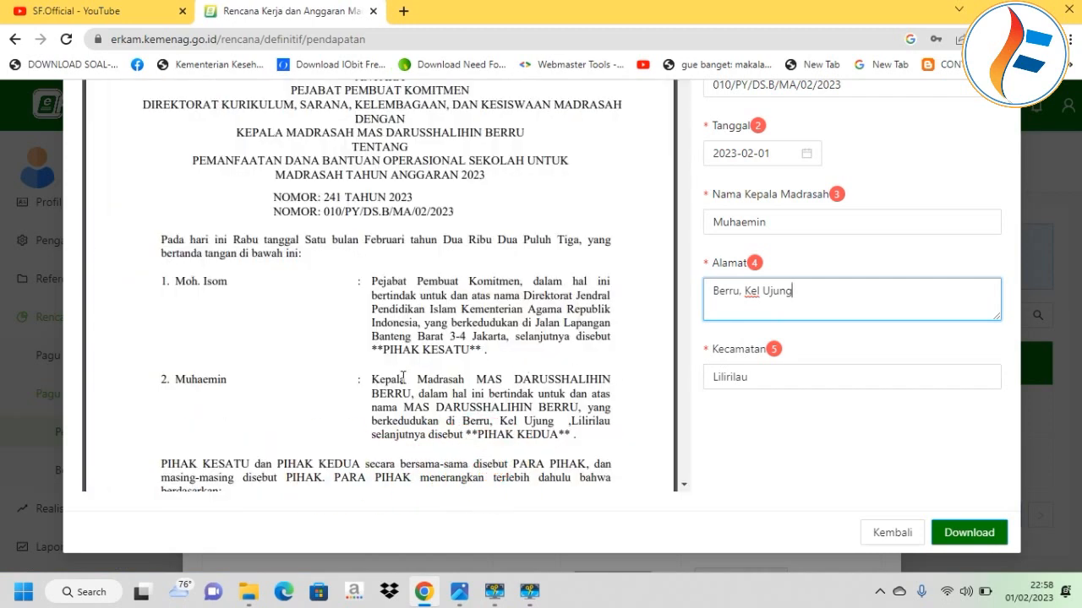
left_click(713, 377)
key("Caps_Lock")
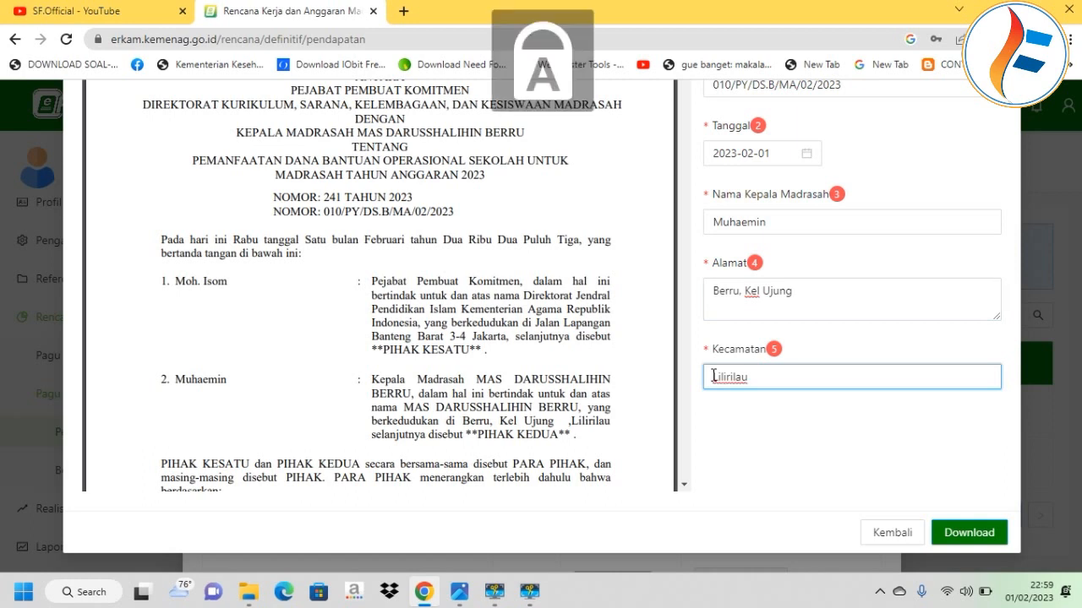
key("Caps_Lock")
key("Caps_Lock")
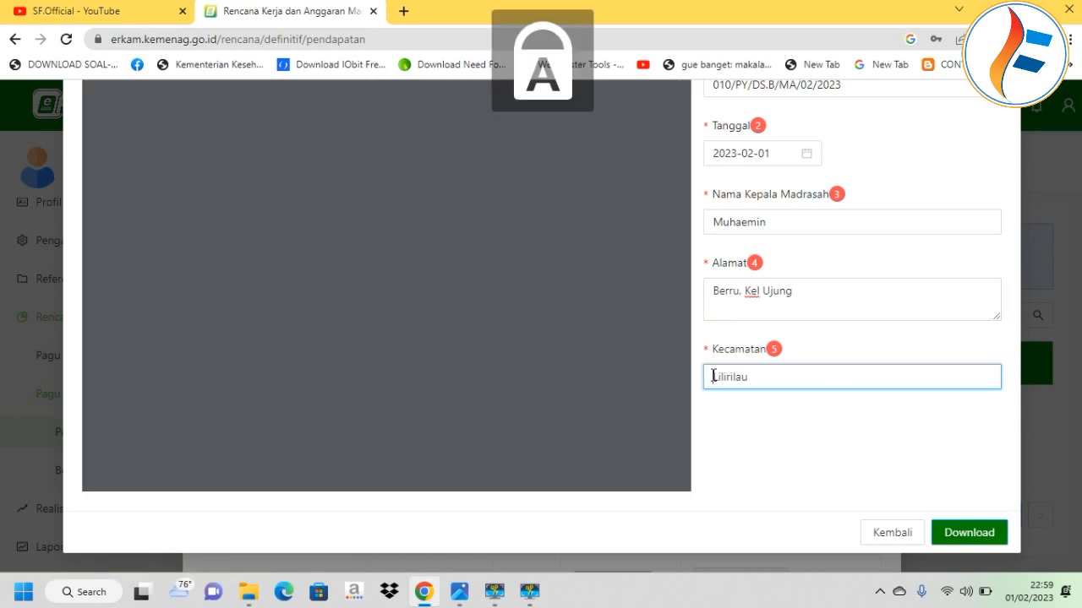
type("KEC")
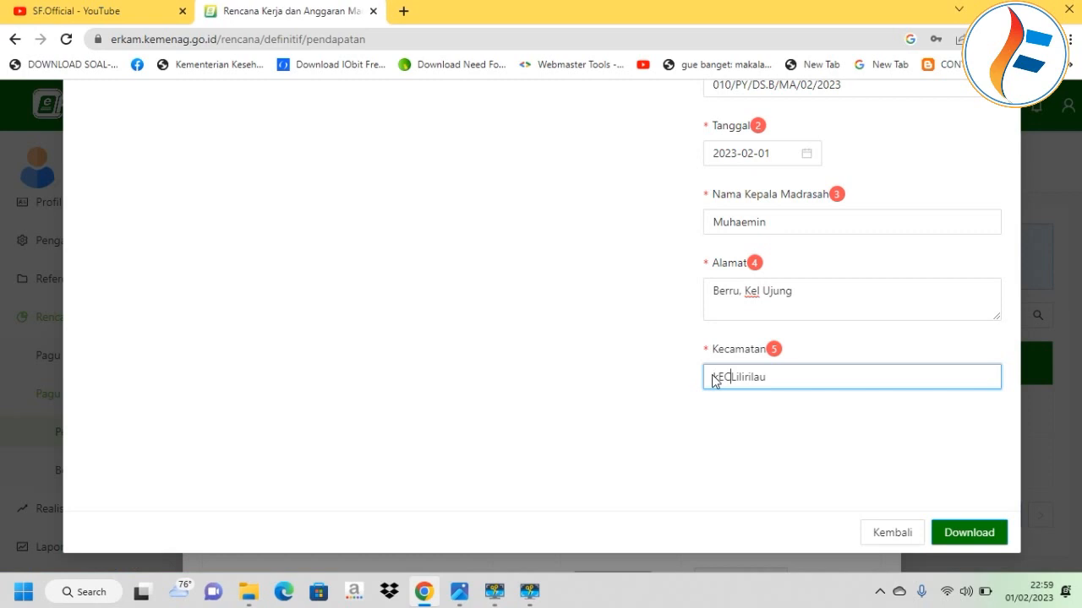
key("BackSpace")
key("BackSpace")
key("BackSpace")
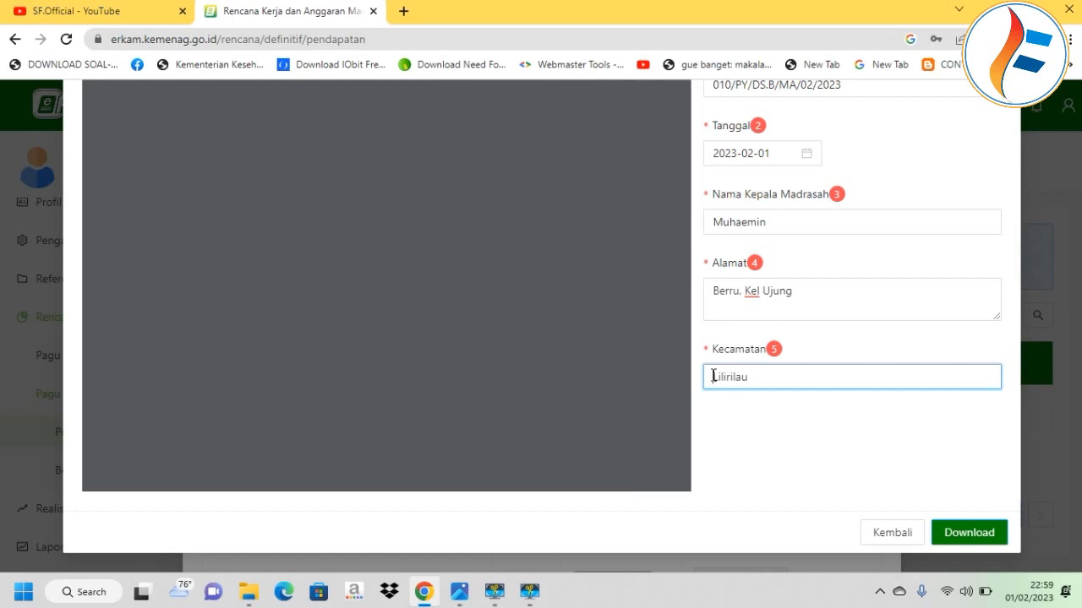
key("Caps_Lock")
type("Kec.")
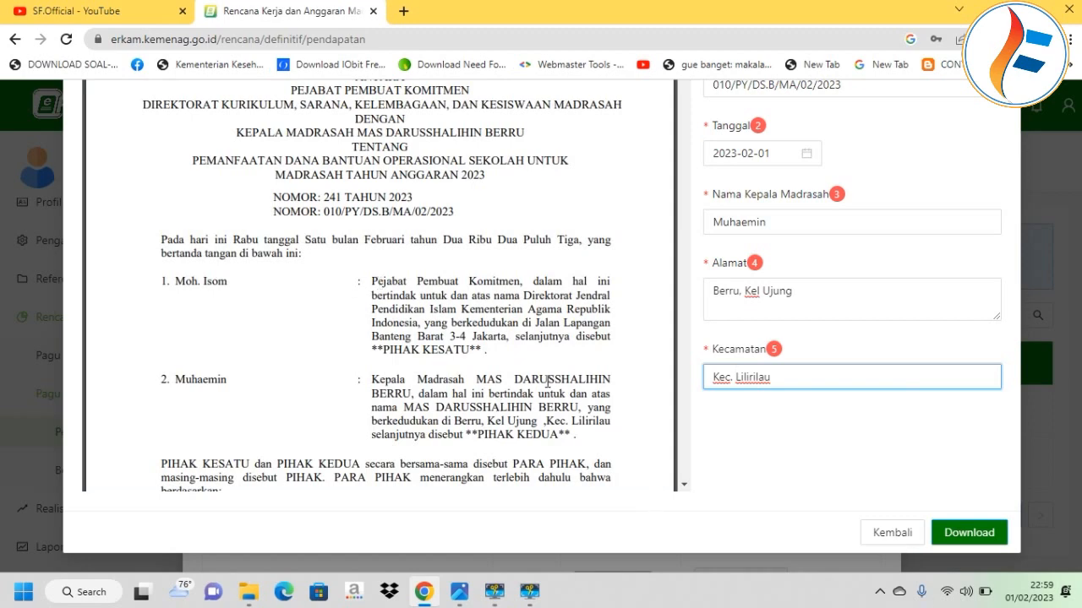
Review the agreement preview and download it as surat-perjanjian-kerjasama.pdf.
scroll(807, 297, "up", 1)
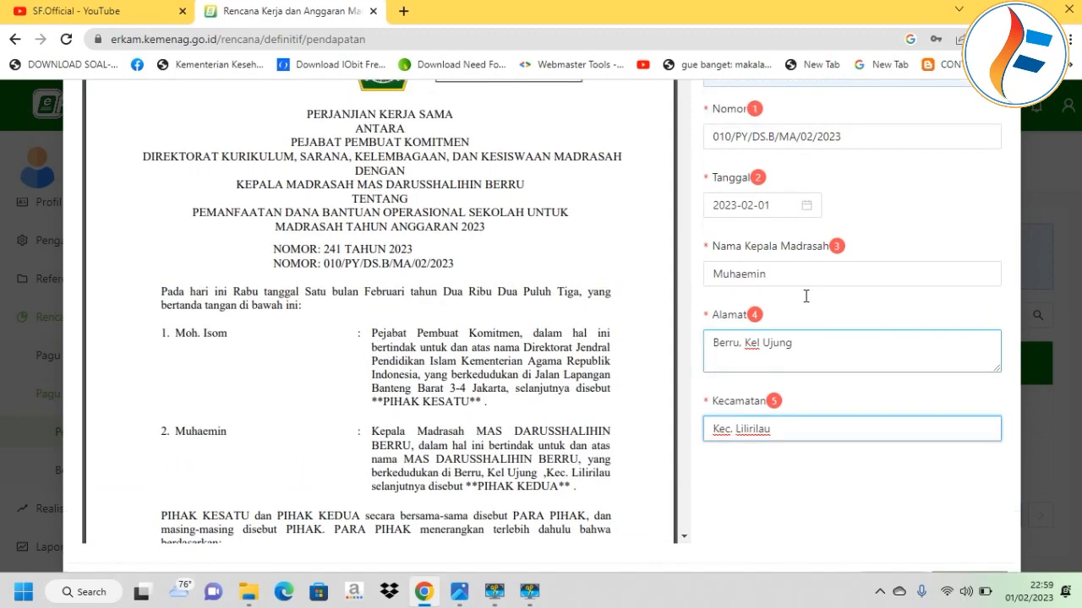
scroll(605, 293, "down", 15)
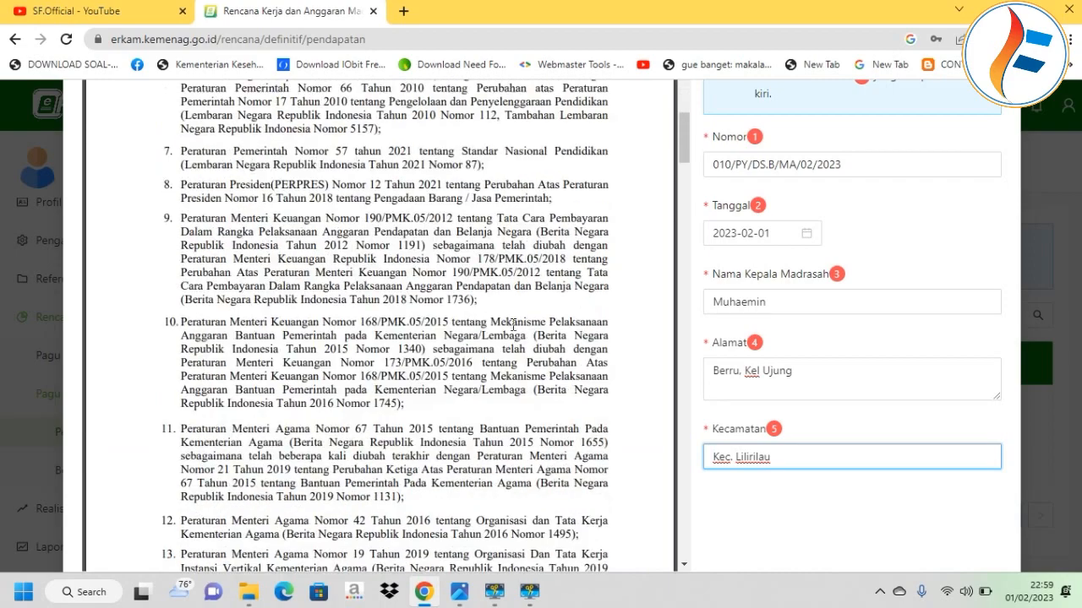
scroll(478, 319, "up", 10)
scroll(473, 320, "down", 10)
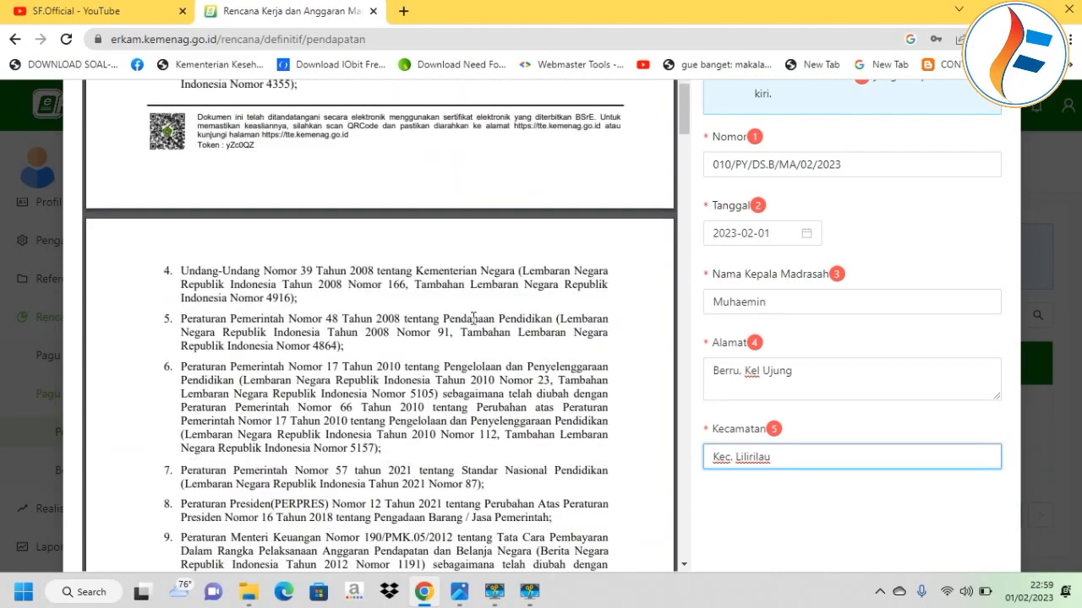
scroll(471, 319, "down", 8)
scroll(472, 318, "up", 15)
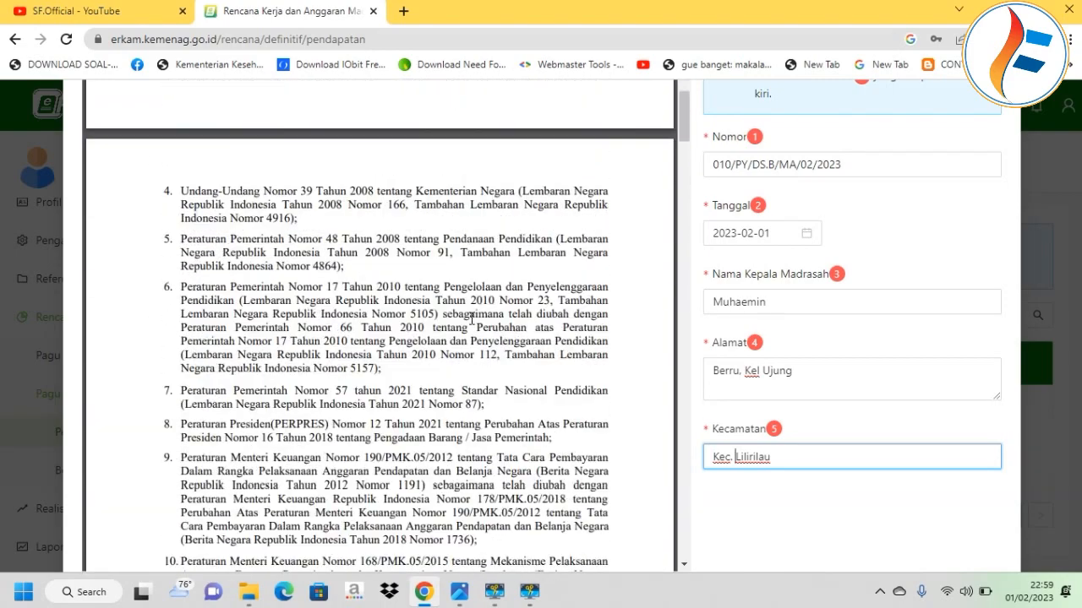
scroll(471, 319, "up", 5)
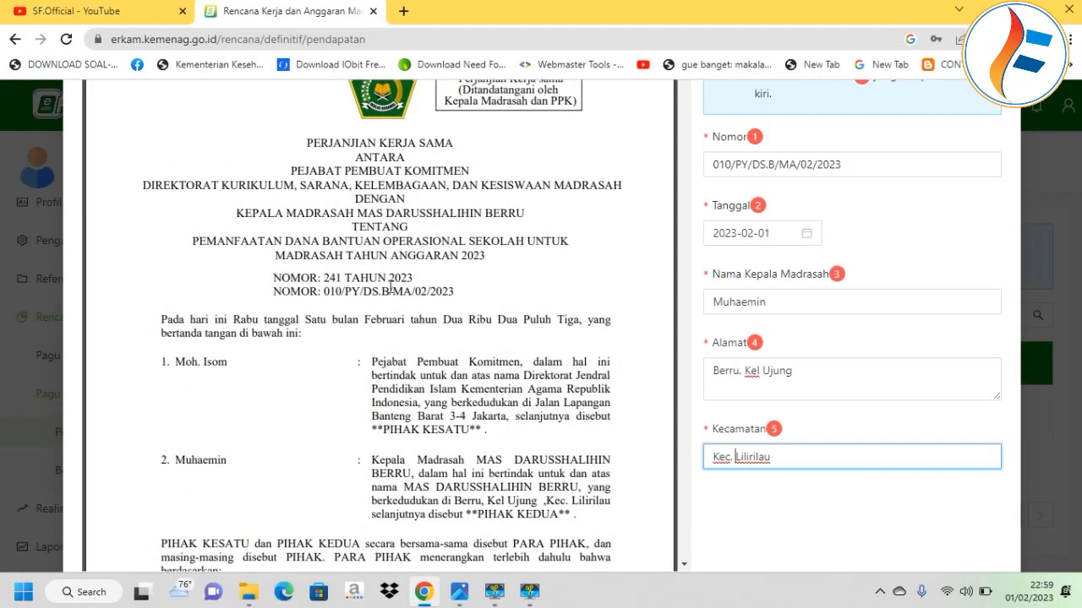
scroll(415, 351, "down", 20)
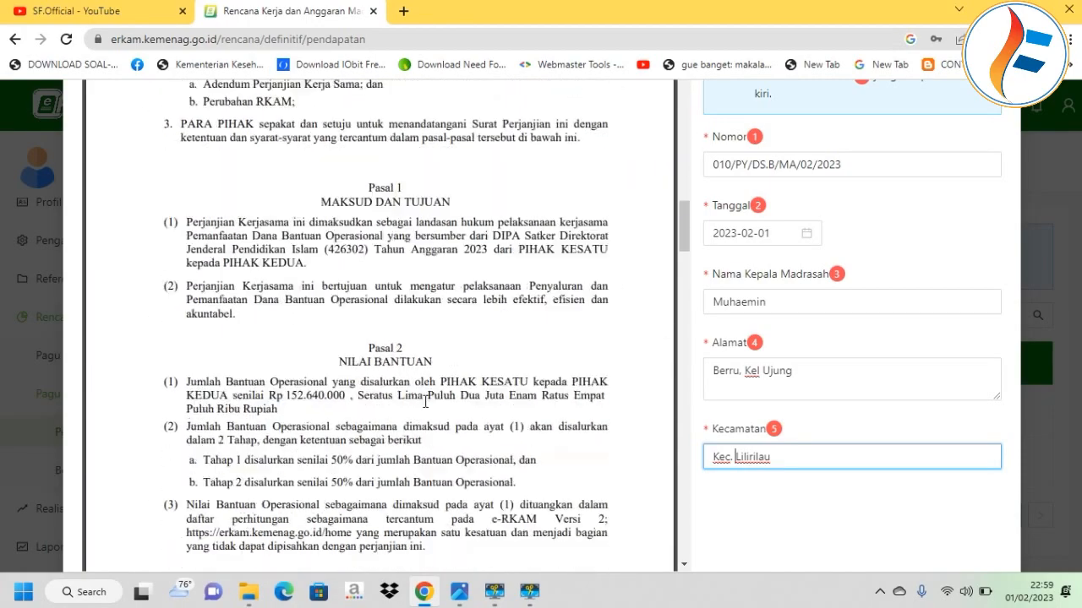
scroll(425, 402, "down", 20)
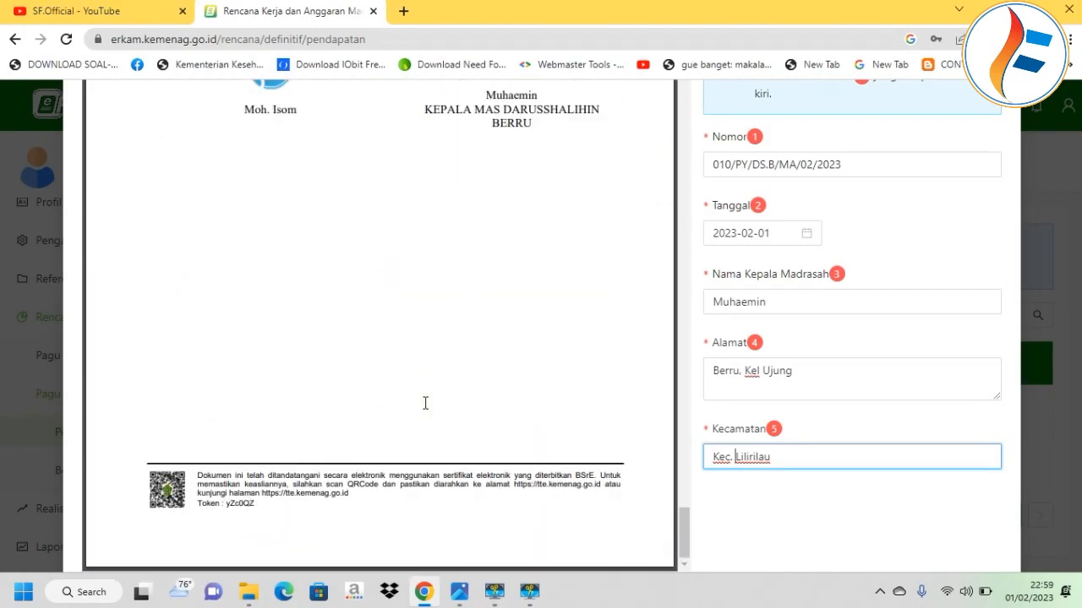
scroll(881, 430, "down", 1)
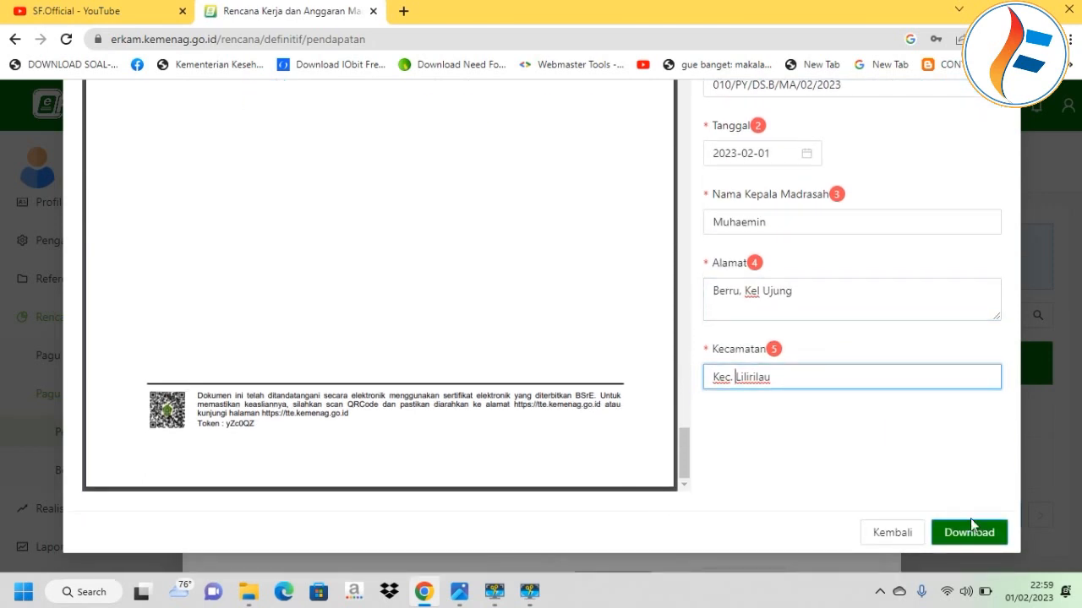
left_click(970, 534)
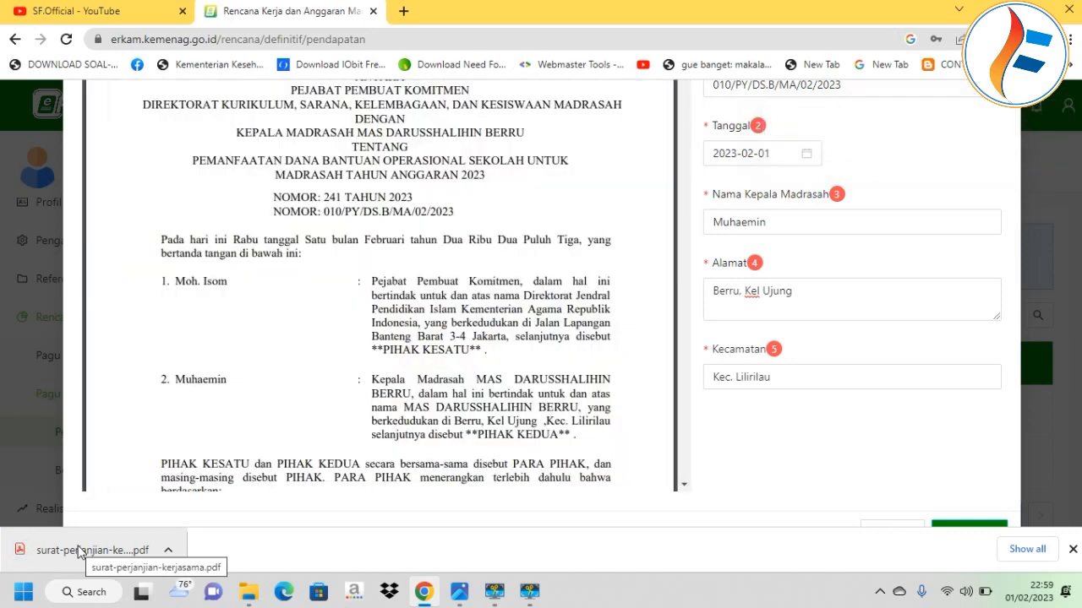
Close the generator, check the downloaded 7-page agreement PDF's signatures, and return to eRKAM.
left_click(823, 222)
scroll(841, 200, "up", 2)
scroll(841, 200, "up", 2)
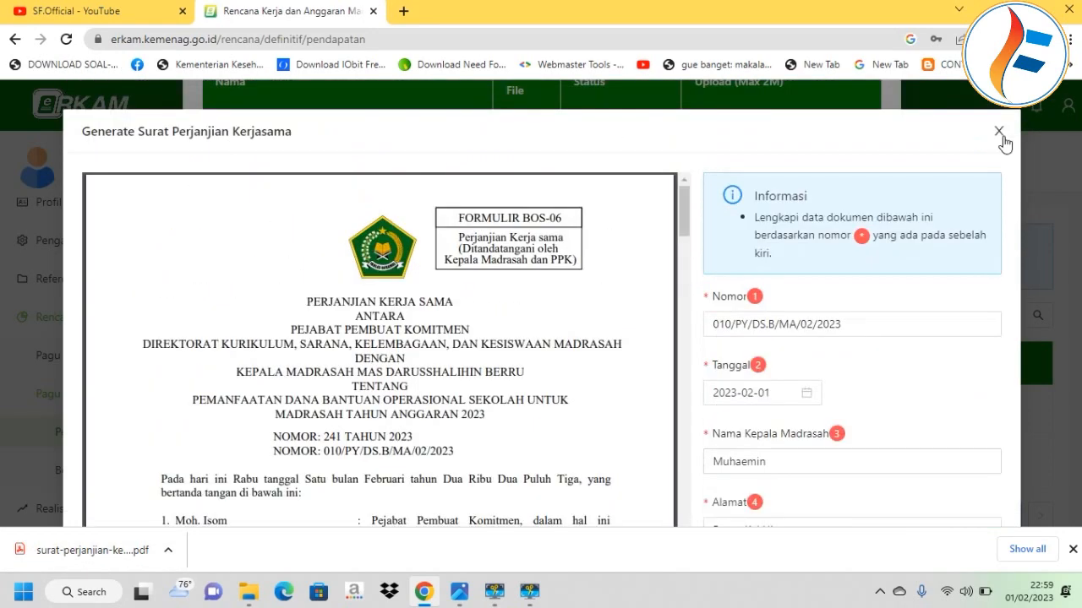
left_click(999, 135)
left_click(68, 556)
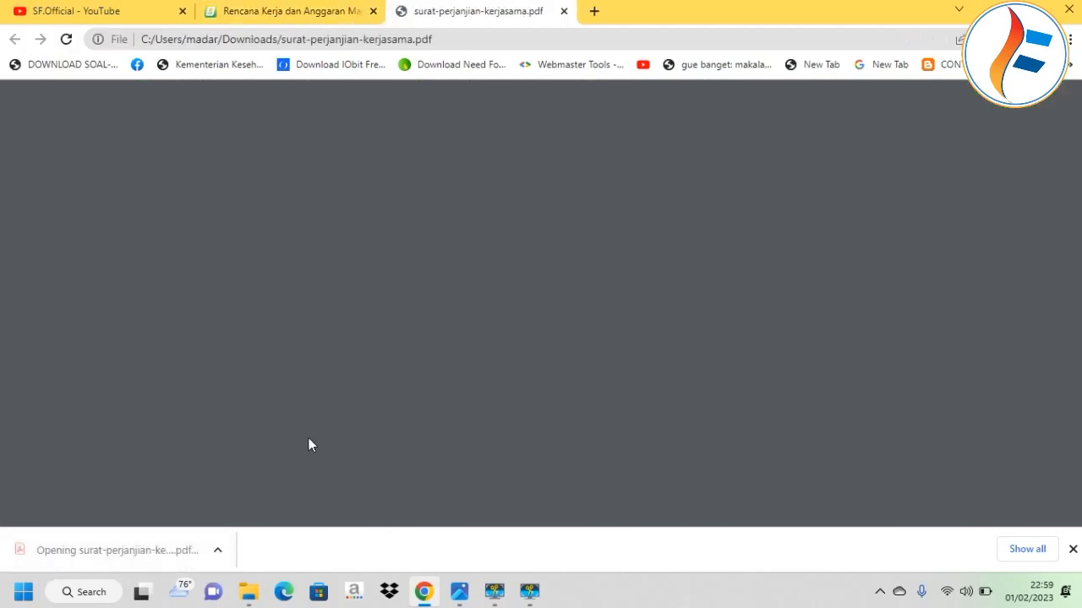
scroll(342, 344, "down", 20)
scroll(419, 344, "down", 20)
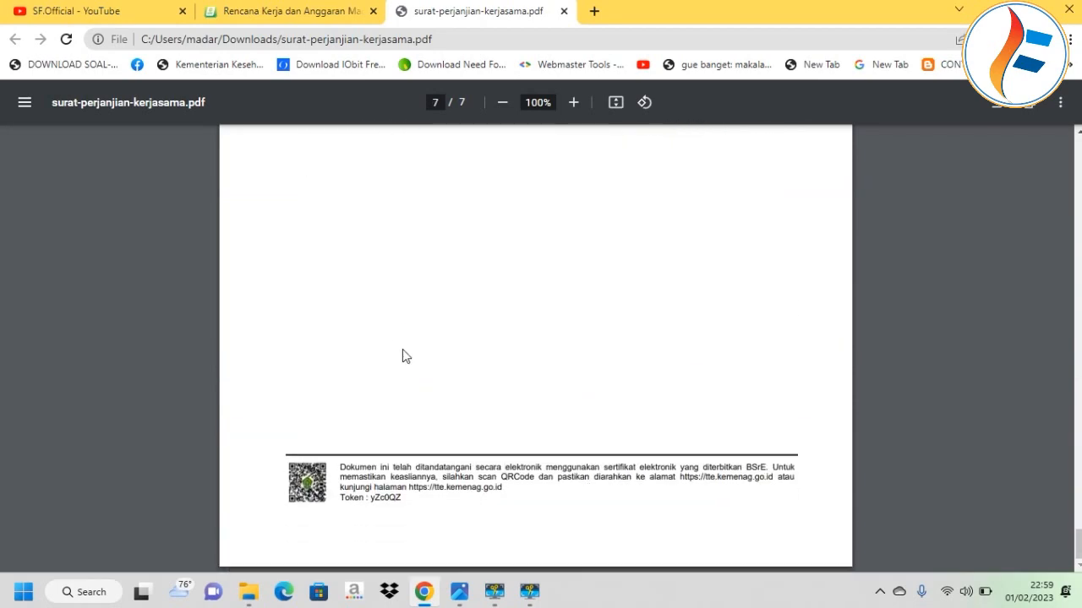
scroll(601, 310, "up", 5)
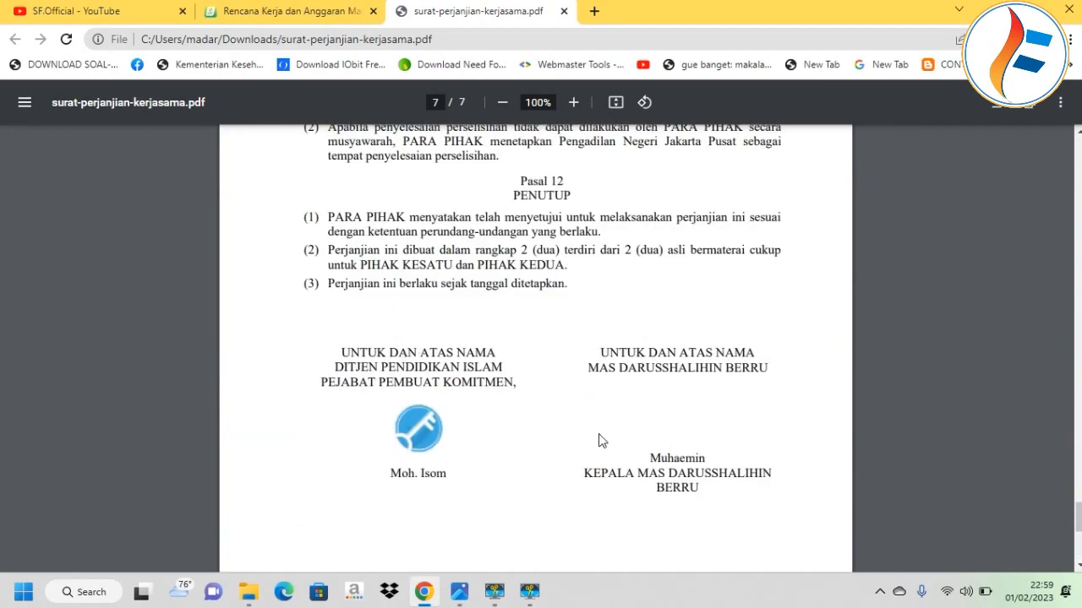
left_click(304, 12)
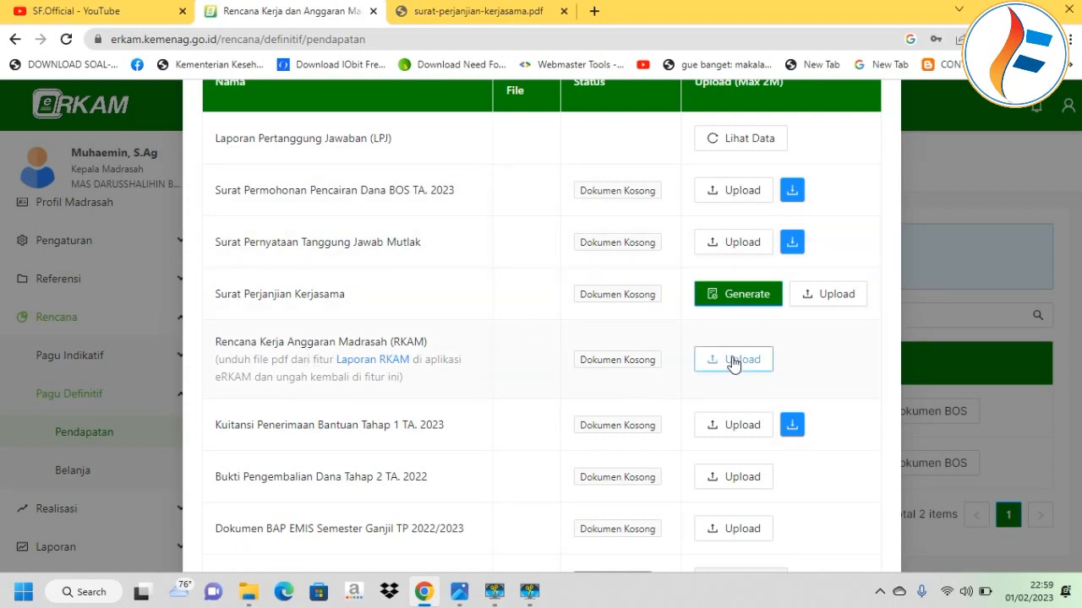
Close the upload list, view the RKAM report under Laporan Rencana, then open Pendapatan Definitif.
scroll(848, 524, "down", 2)
left_click(850, 533)
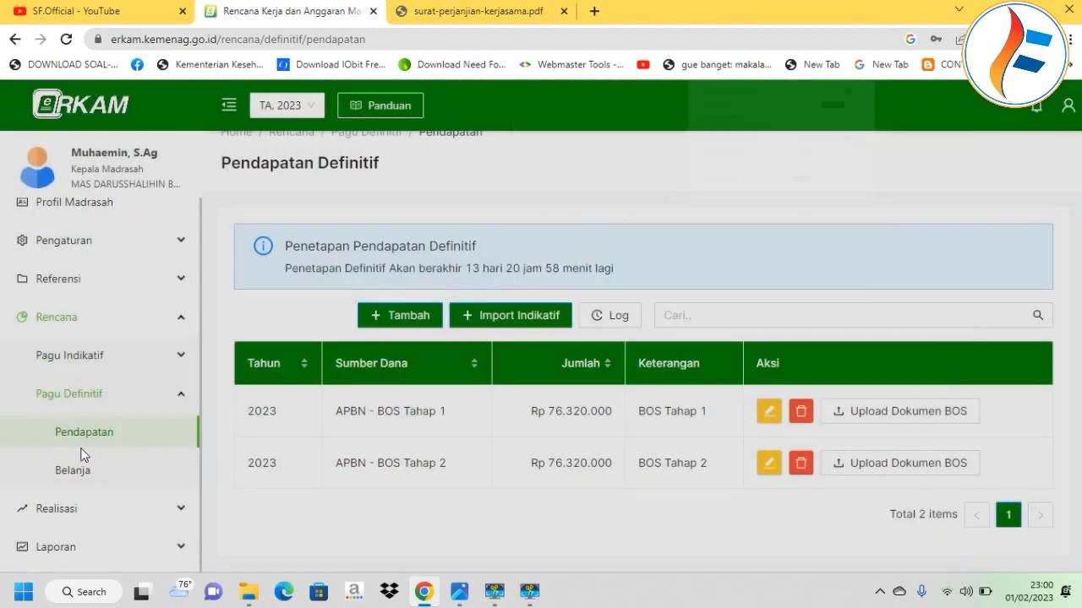
scroll(160, 476, "down", 2)
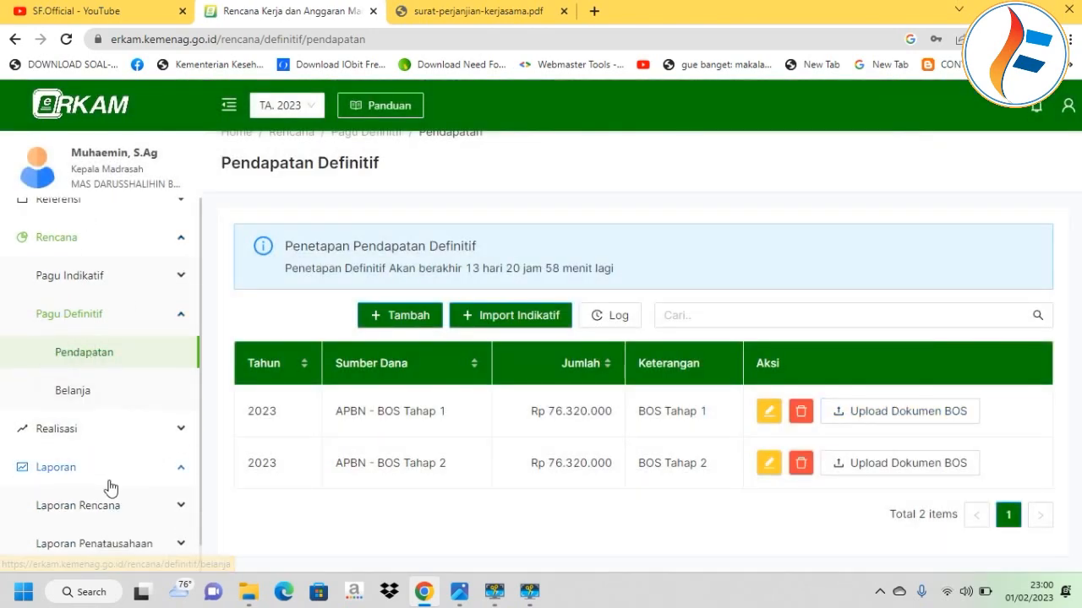
left_click(139, 490)
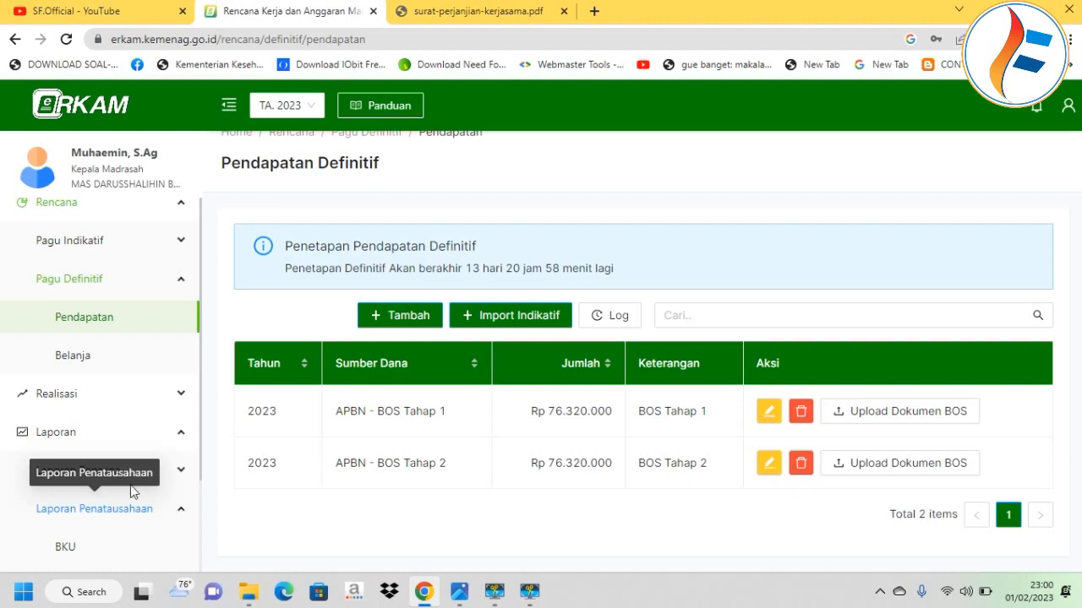
left_click(177, 478)
scroll(114, 495, "down", 1)
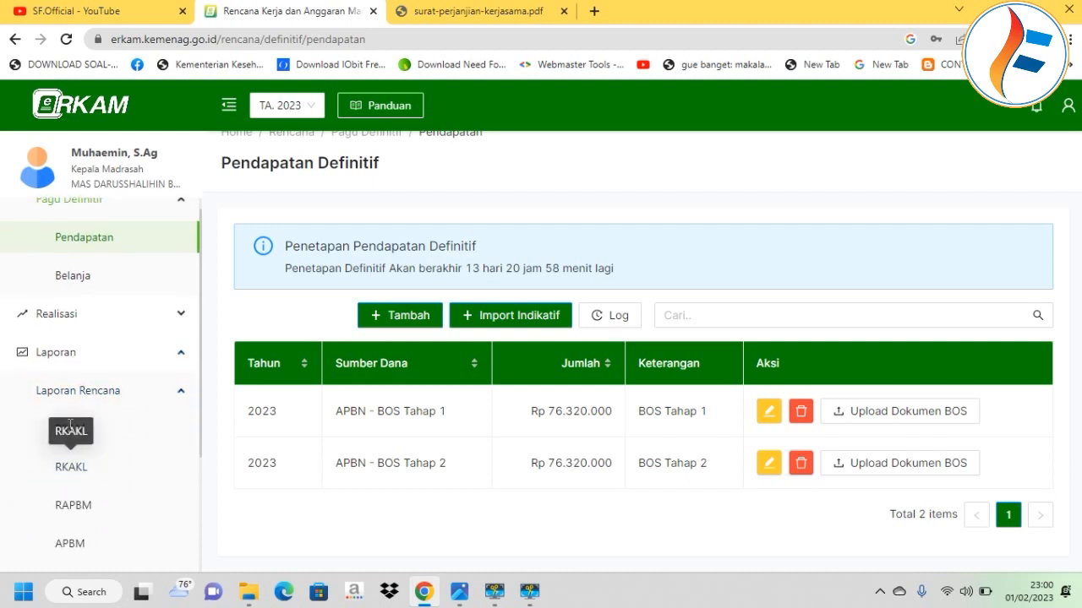
left_click(93, 436)
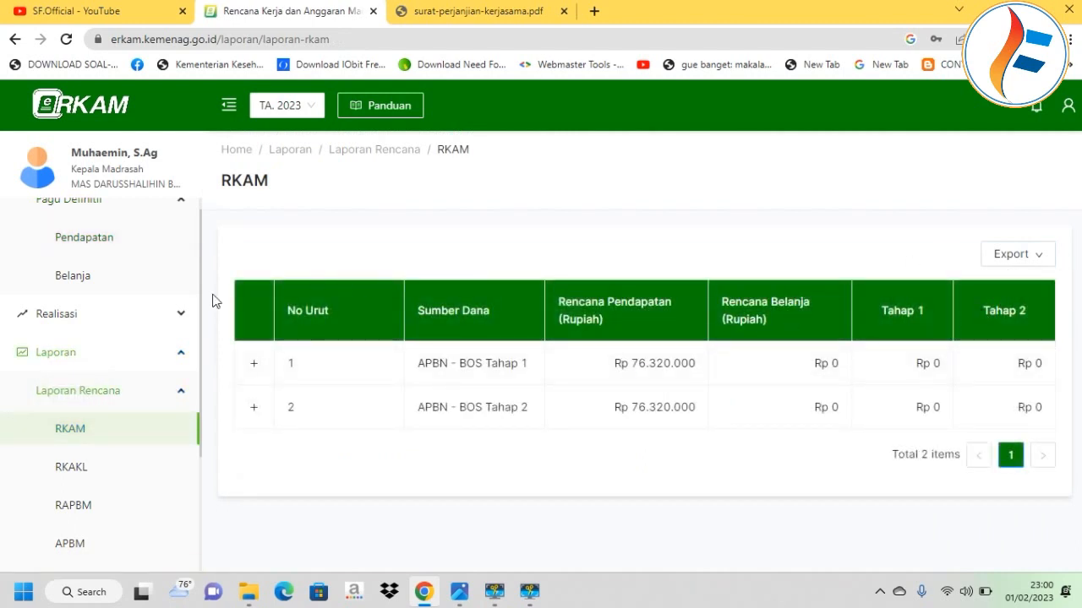
left_click(112, 242)
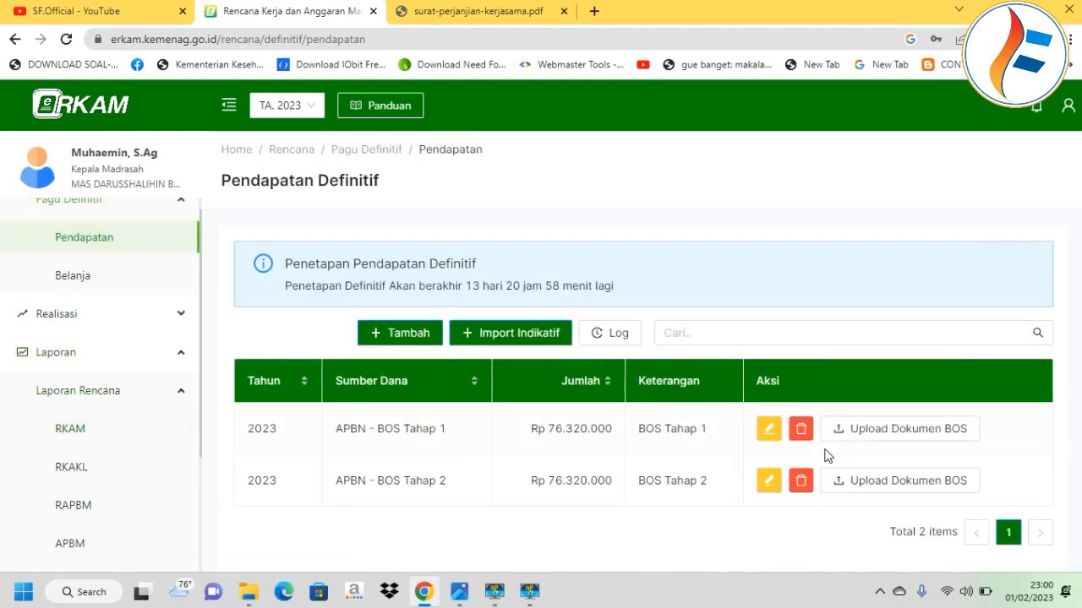
Open the BOS Tahap 1 upload list as a Penerima BOS 2022 and scroll its items.
left_click(883, 431)
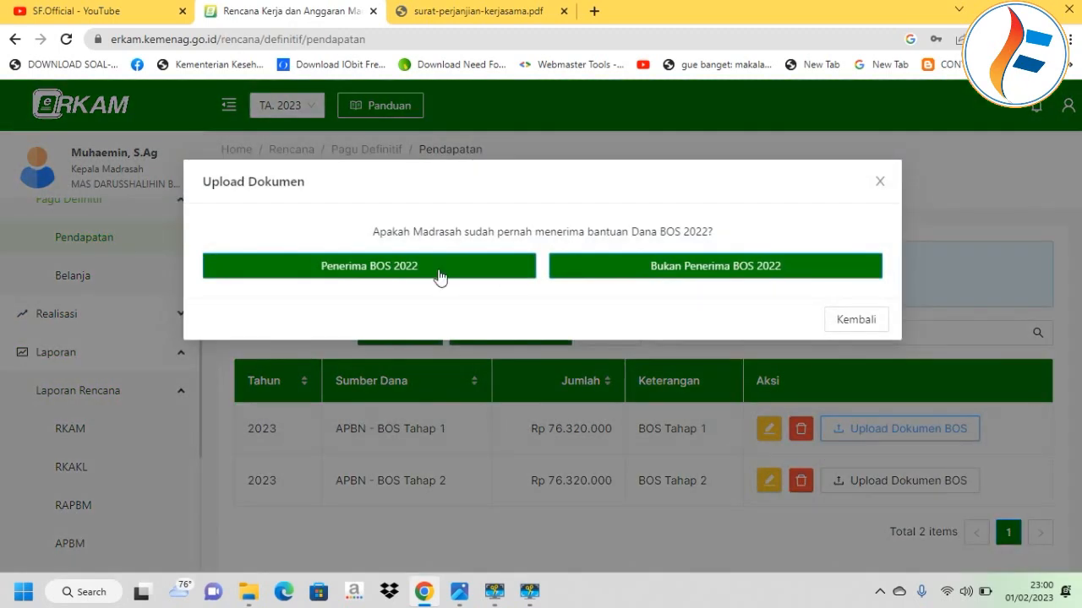
left_click(439, 277)
scroll(618, 309, "down", 2)
scroll(597, 324, "down", 3)
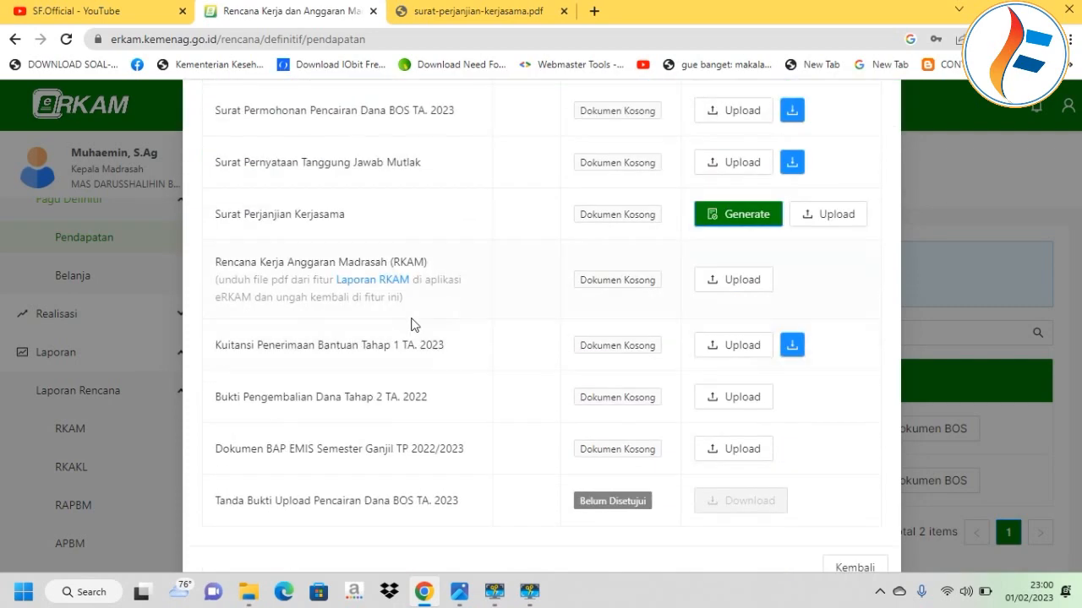
scroll(604, 352, "down", 1)
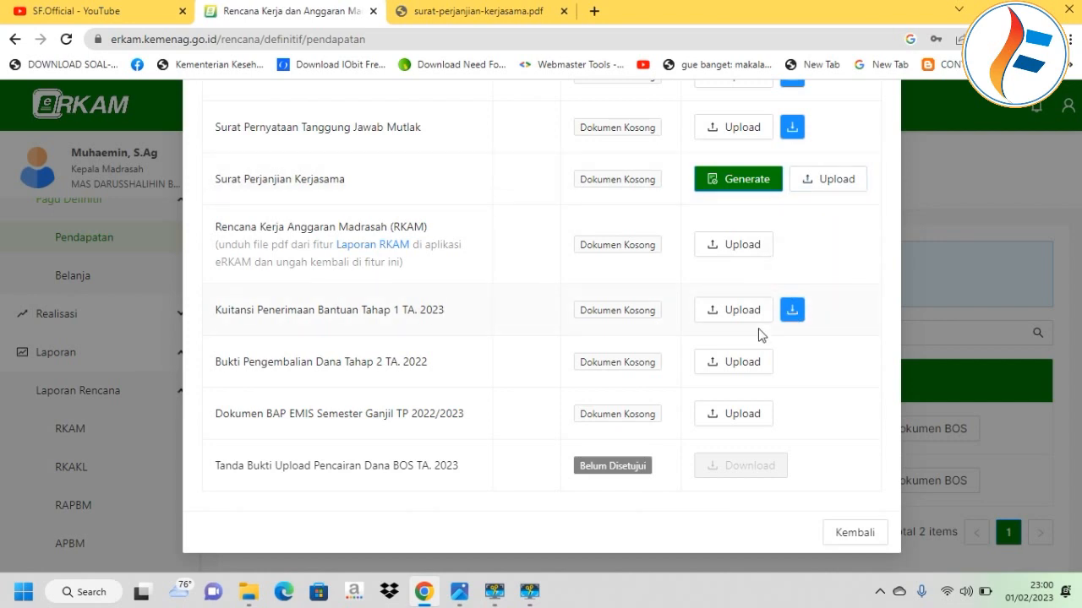
scroll(757, 335, "up", 5)
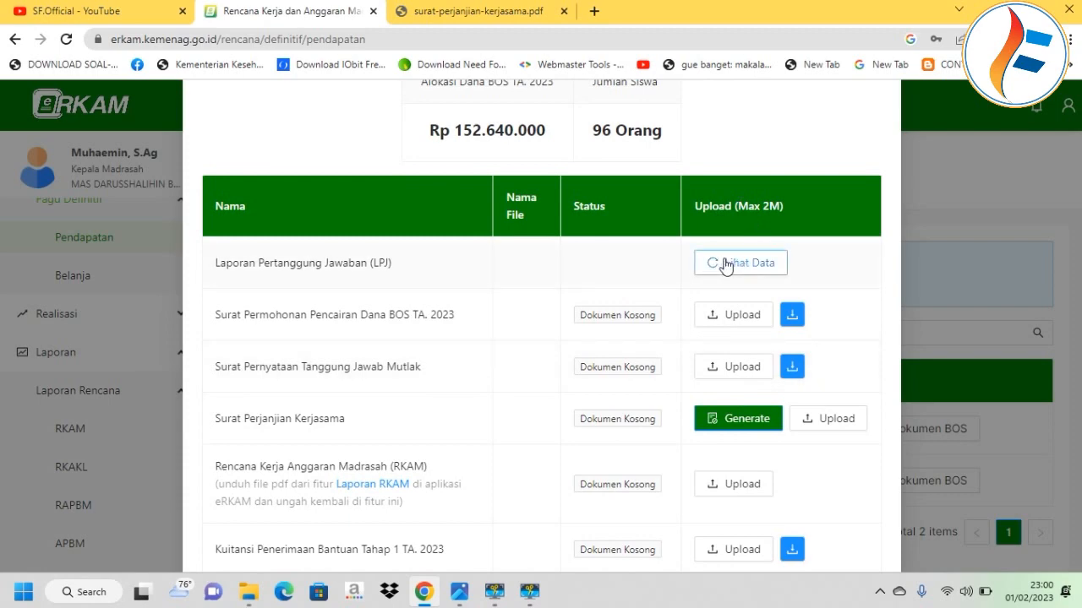
View the LPJ income and spending figures, close them, and scroll to the receipt item.
left_click(748, 265)
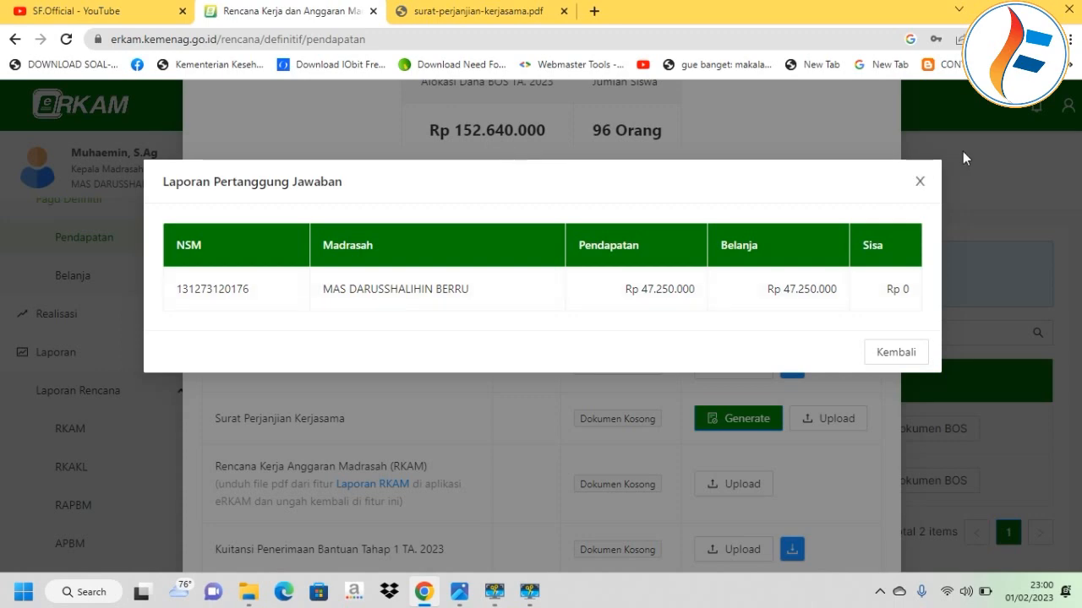
left_click(920, 180)
scroll(533, 364, "down", 2)
scroll(592, 380, "down", 1)
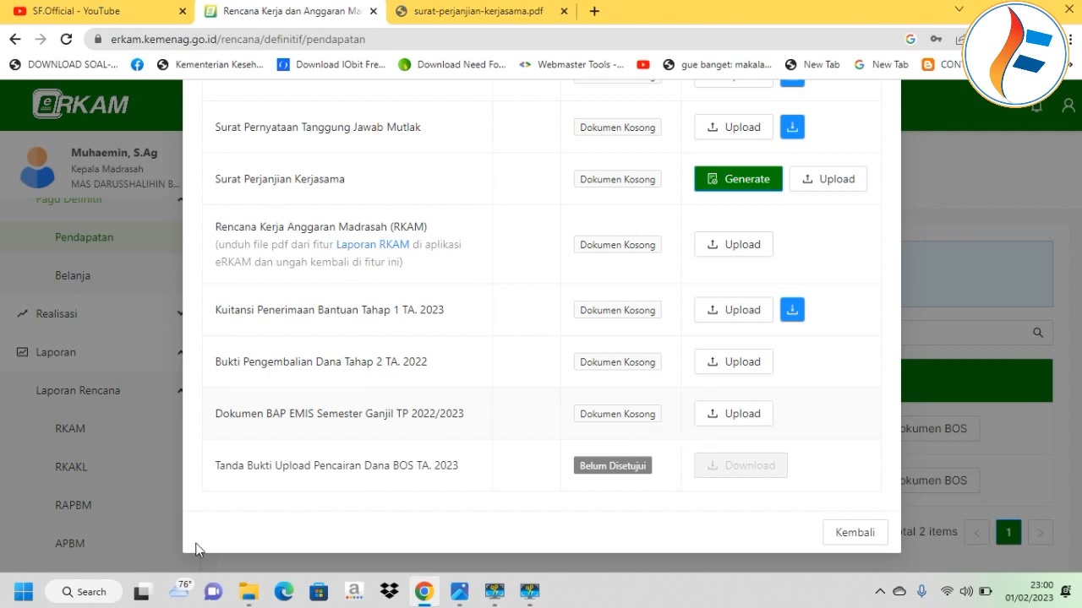
left_click(248, 591)
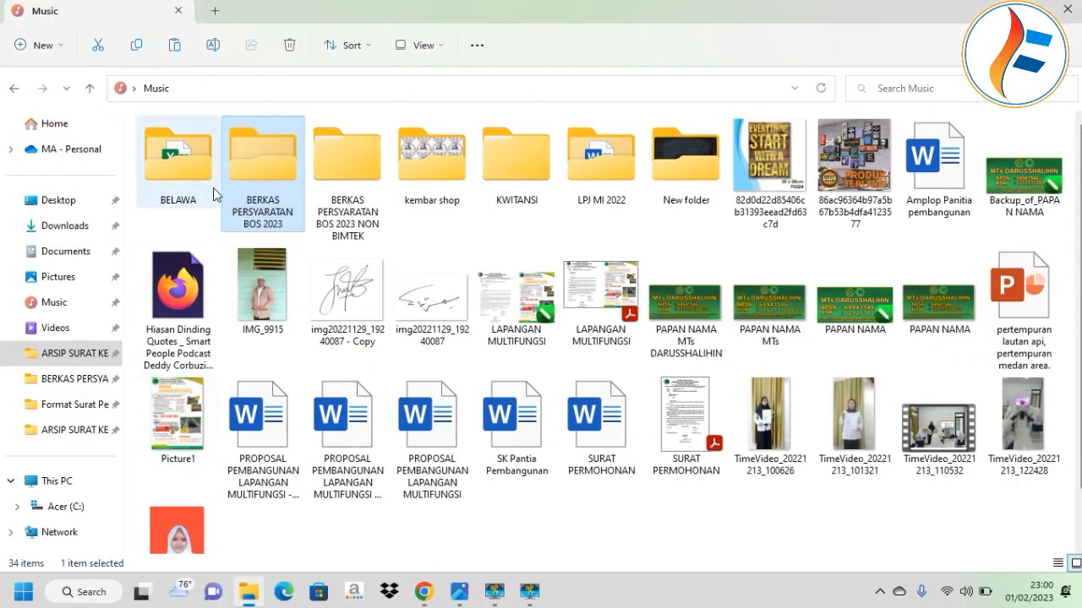
double_click(273, 193)
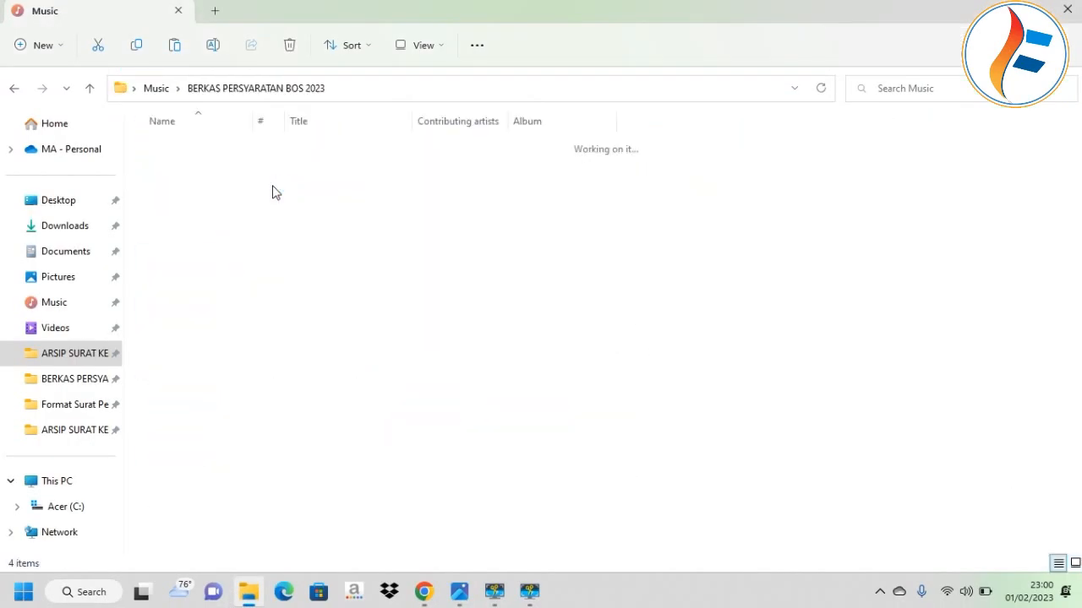
left_click(188, 156)
double_click(186, 153)
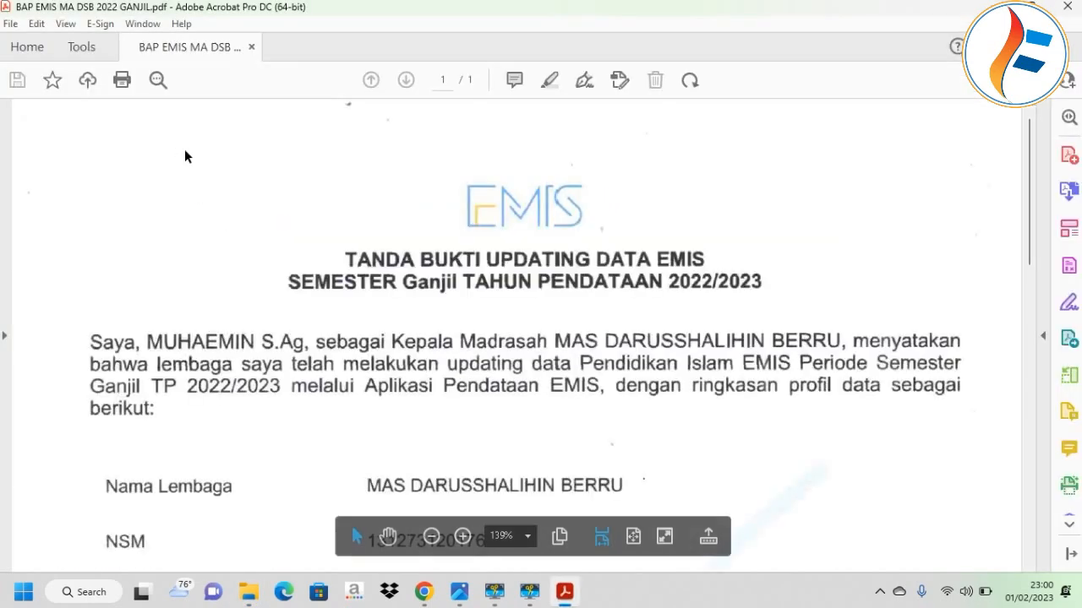
scroll(226, 189, "down", 10)
scroll(234, 194, "up", 3)
scroll(233, 193, "up", 5)
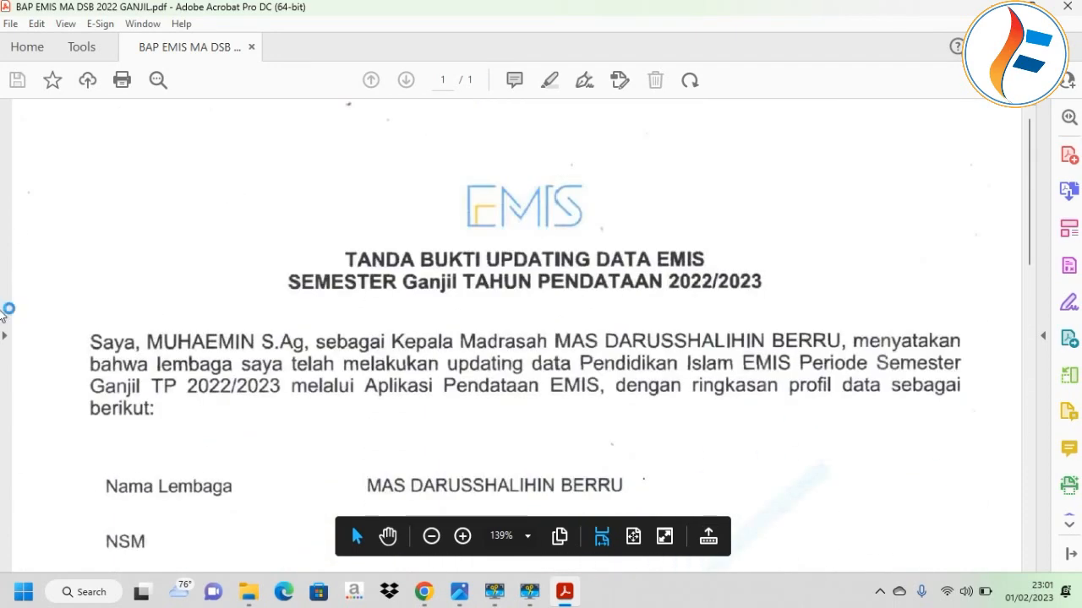
left_click(1067, 6)
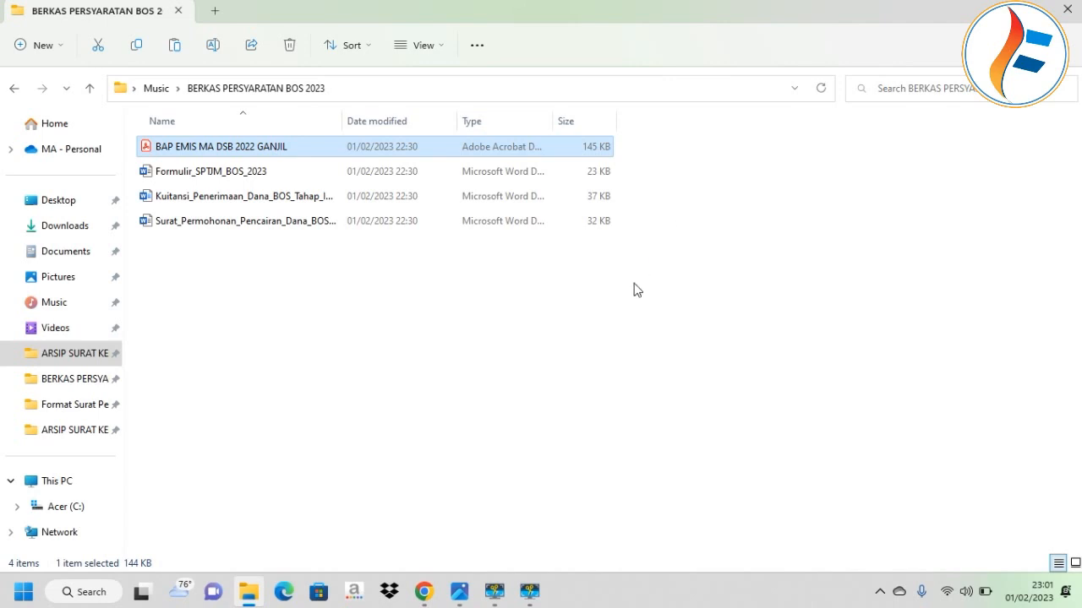
left_click(427, 588)
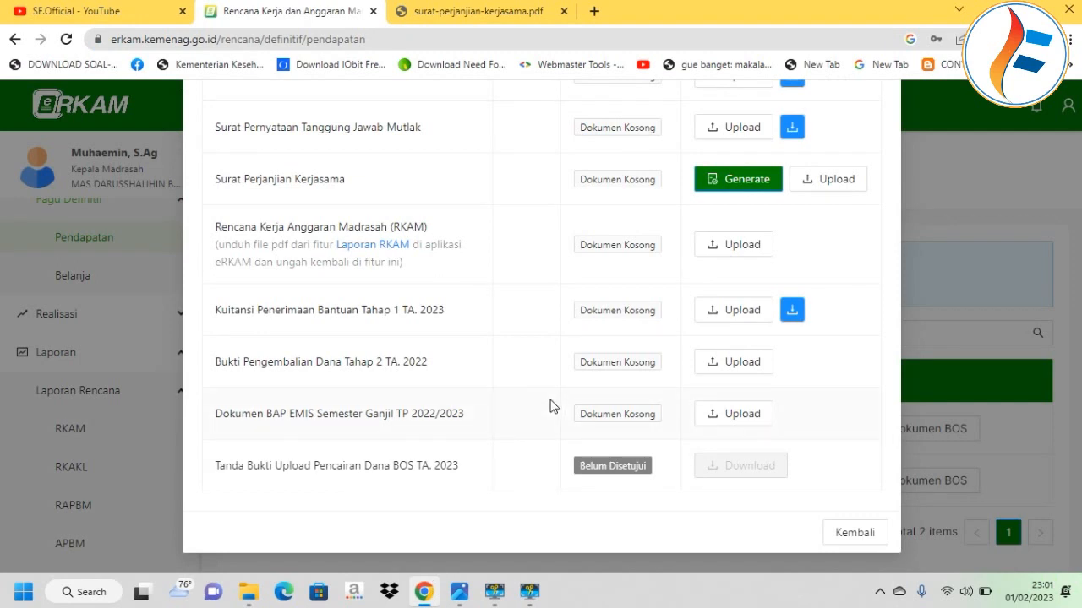
Scroll through eRKAM's required-document list, then return to the BERKAS PERSYARATAN BOS 2023 folder.
scroll(633, 357, "up", 2)
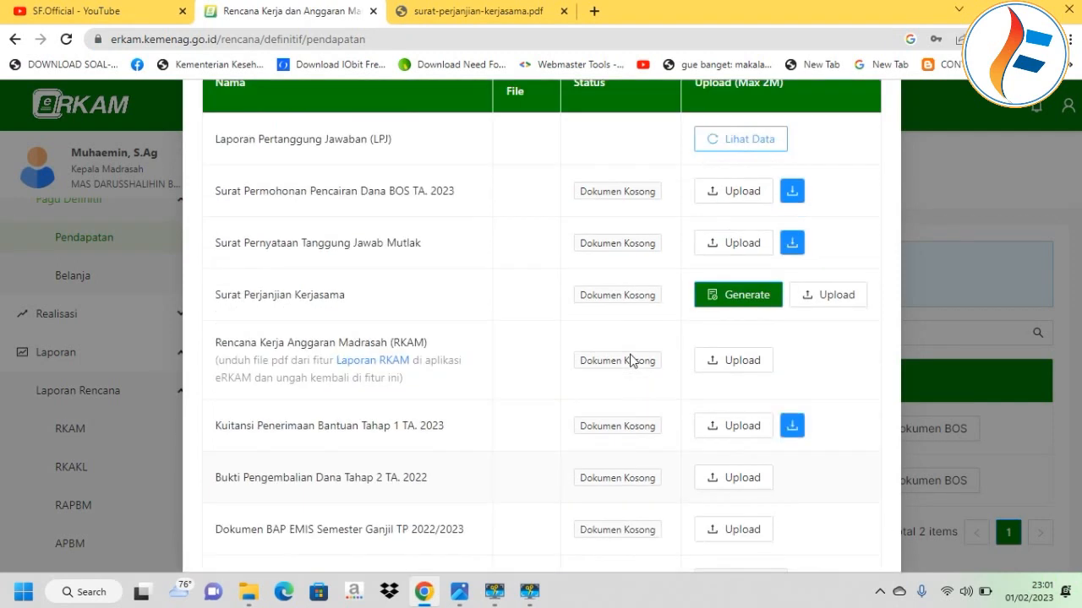
scroll(527, 356, "down", 2)
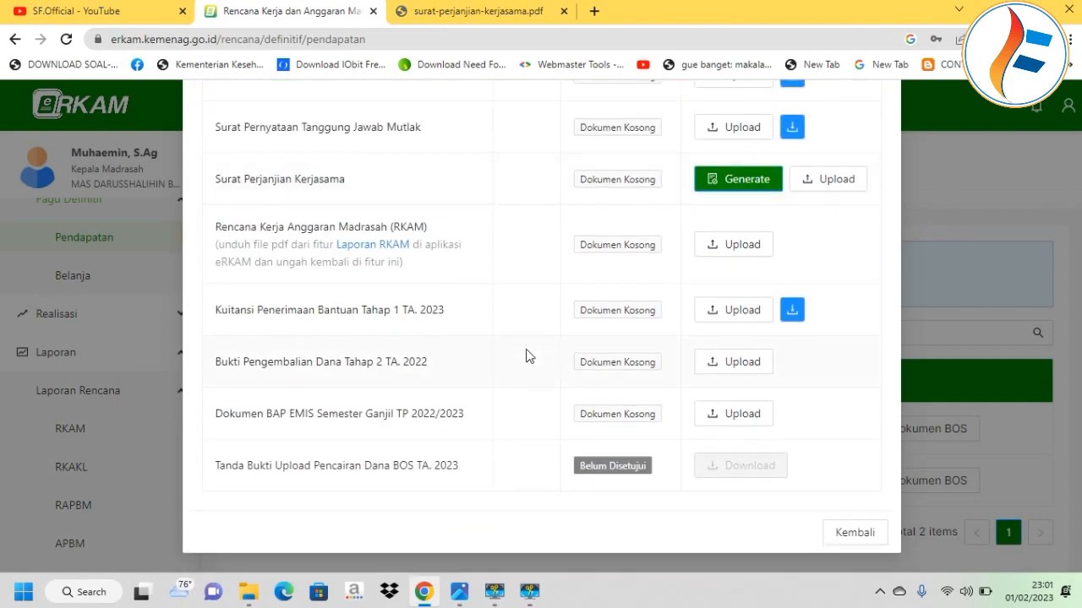
scroll(526, 355, "up", 2)
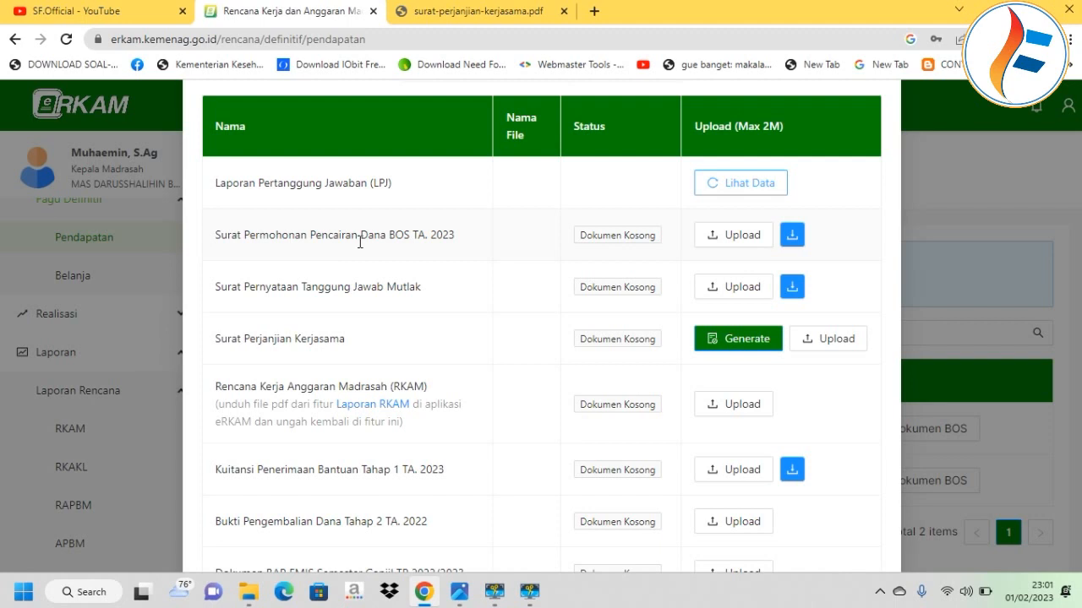
scroll(360, 242, "up", 1)
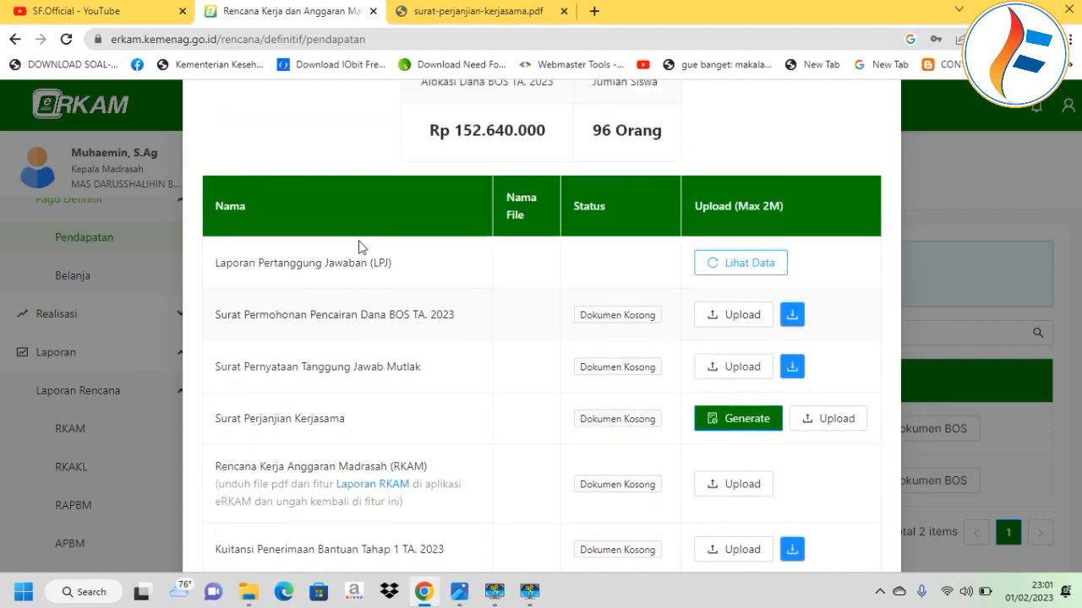
left_click(248, 591)
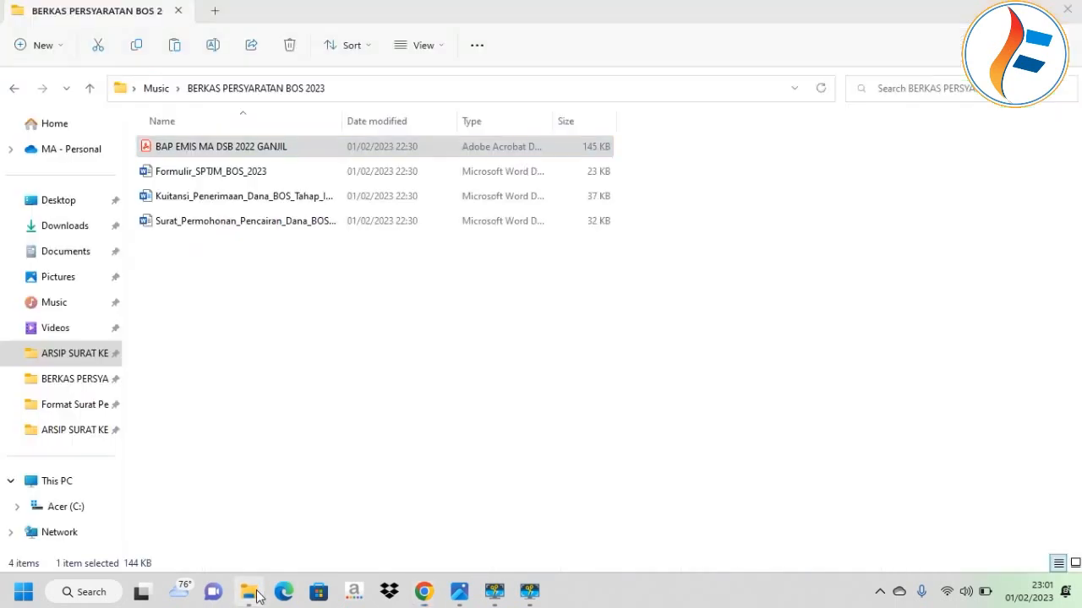
Open Surat_Permohonan_Pencairan_Dana_BOS_TA_2023 and select its KOP SURAT letterhead line.
left_click(250, 292)
left_click(257, 229)
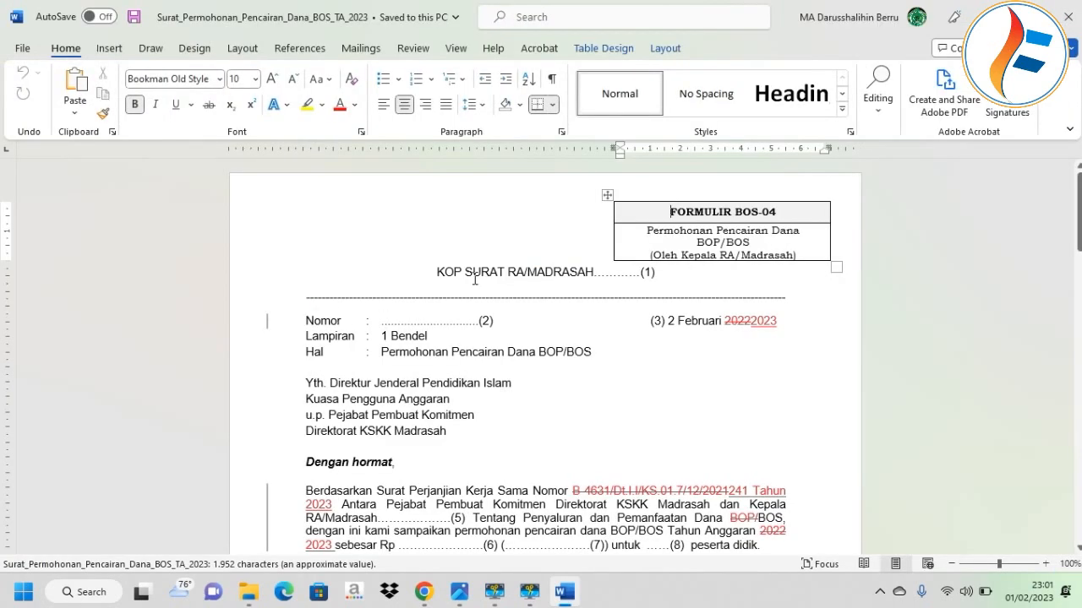
left_click(466, 272)
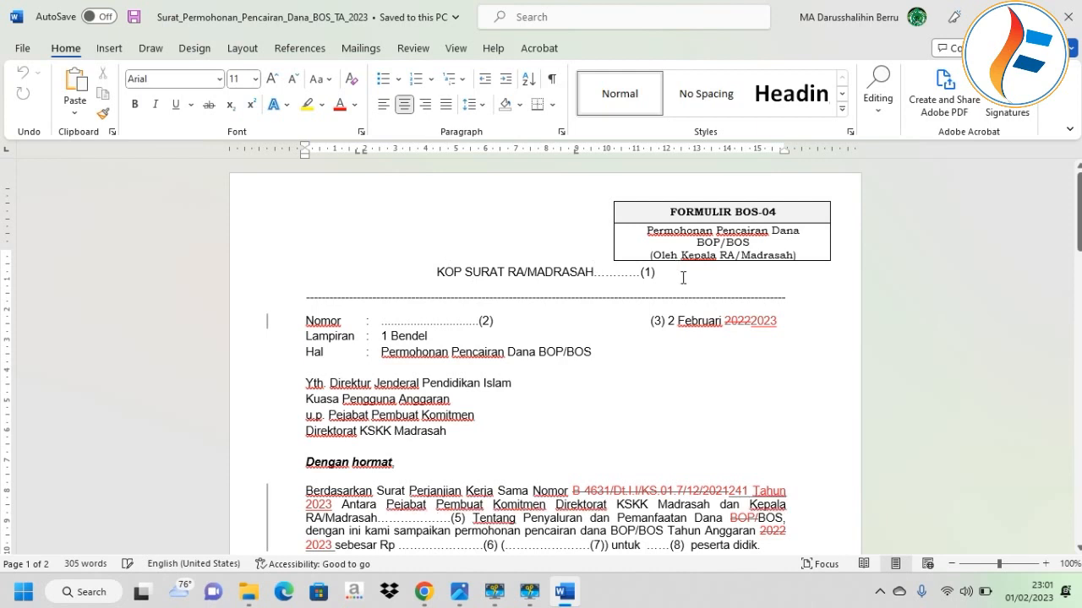
left_click_drag(657, 273, 404, 276)
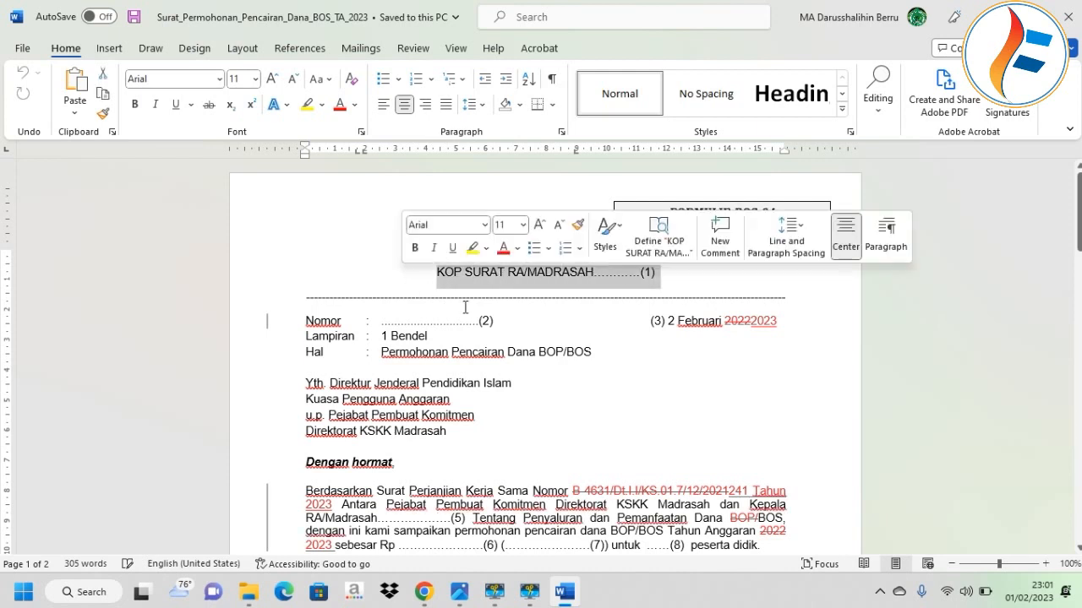
Replace the Nomor placeholder dots and (2) with 011/PY/DS.B/MA/02/2022.
left_click(505, 318)
left_click_drag(505, 318, 385, 320)
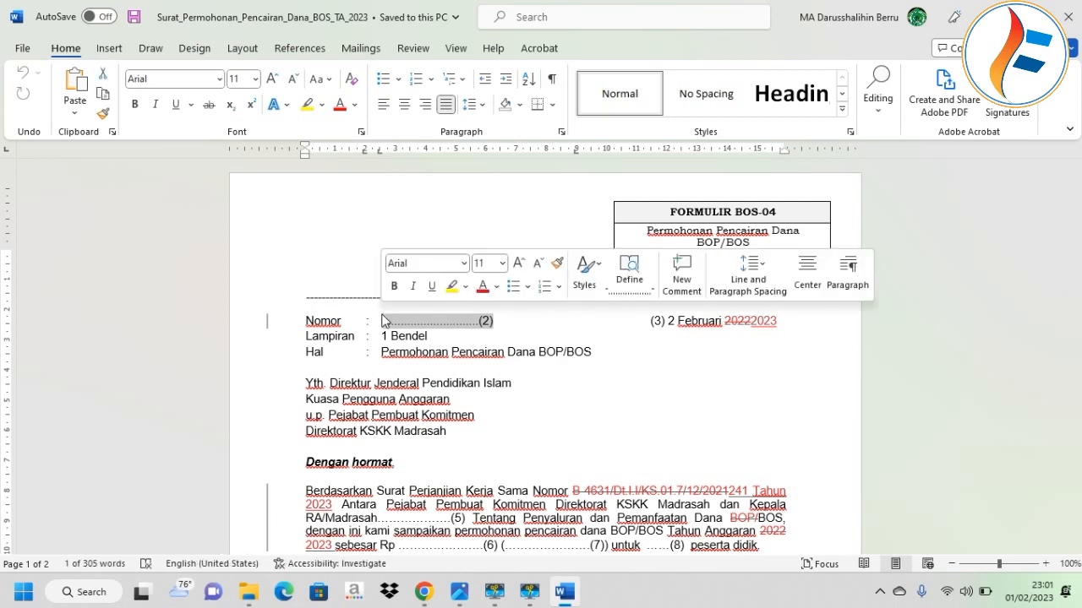
type("011/")
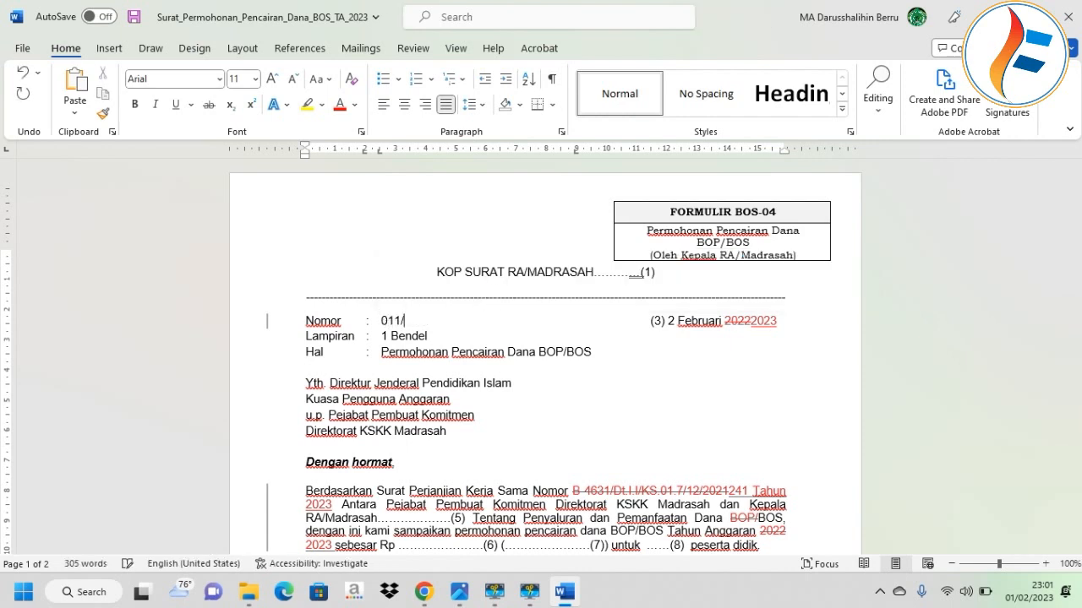
key("Caps_Lock")
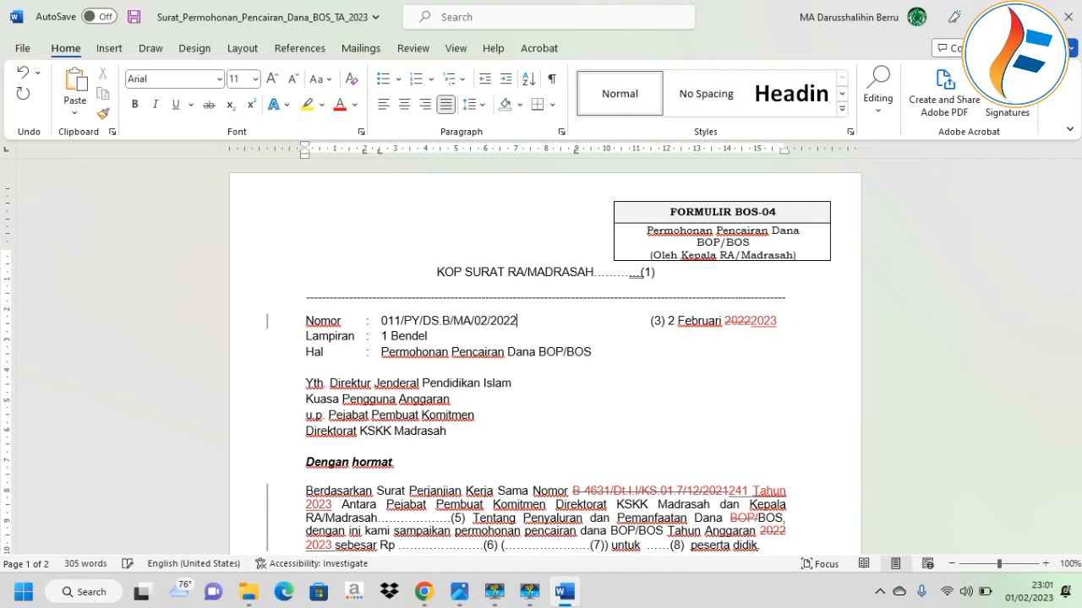
scroll(498, 399, "down", 2)
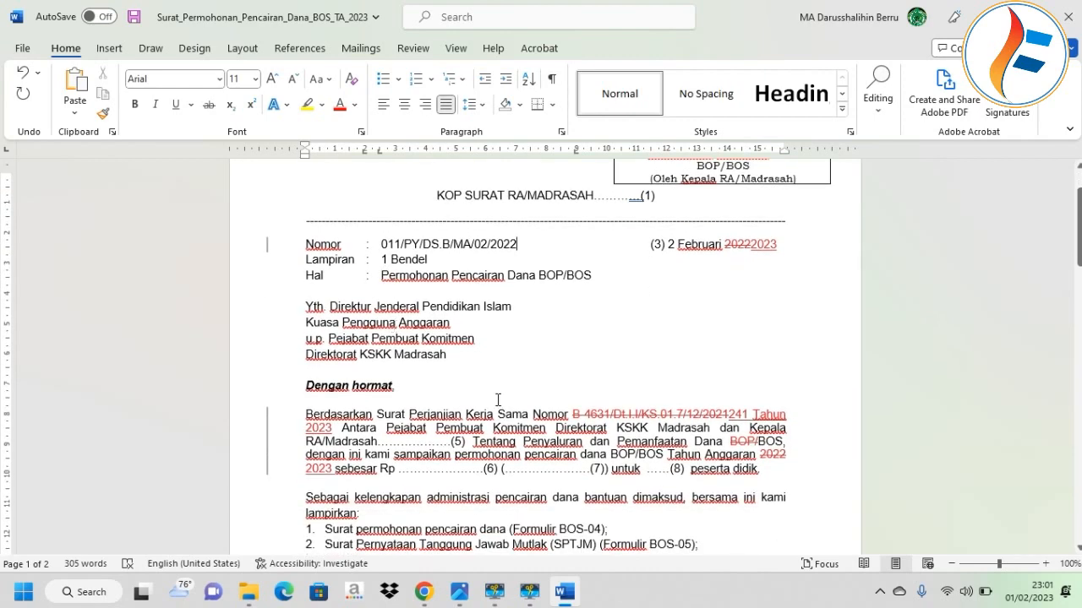
scroll(540, 410, "down", 2)
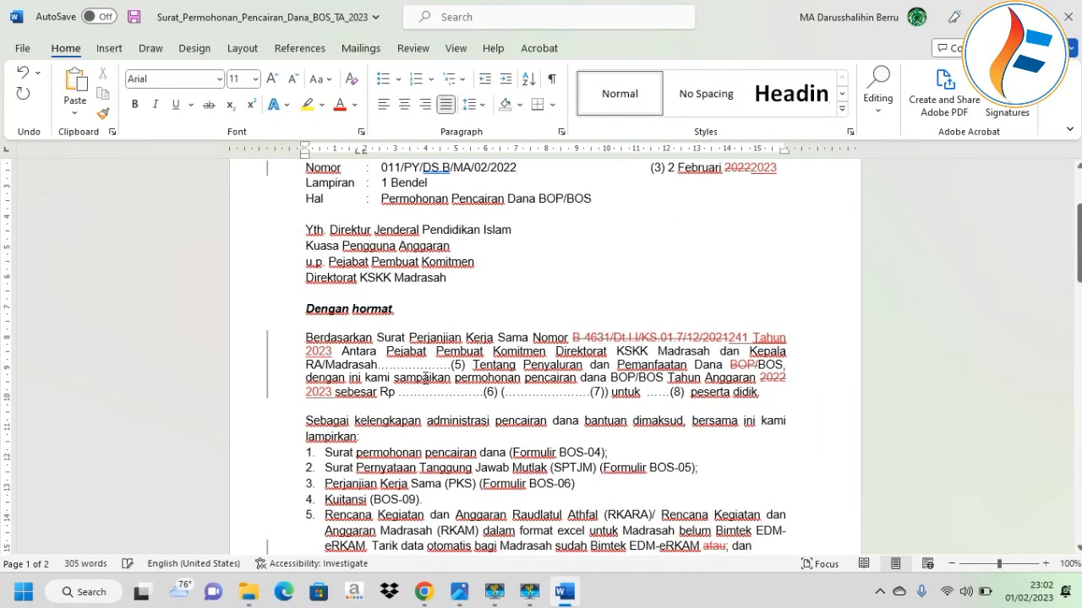
left_click(259, 597)
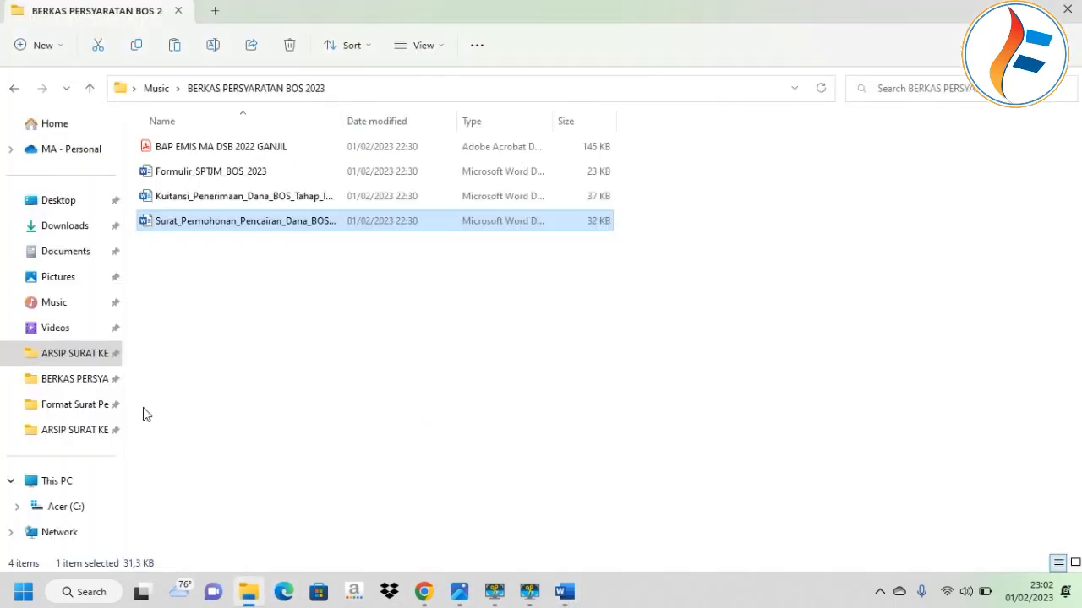
Read agreement number 241 Tahun 2023 in Downloads' surat-perjanjian-kerjasama.pdf, then select the letter's old number.
left_click(75, 252)
left_click(65, 225)
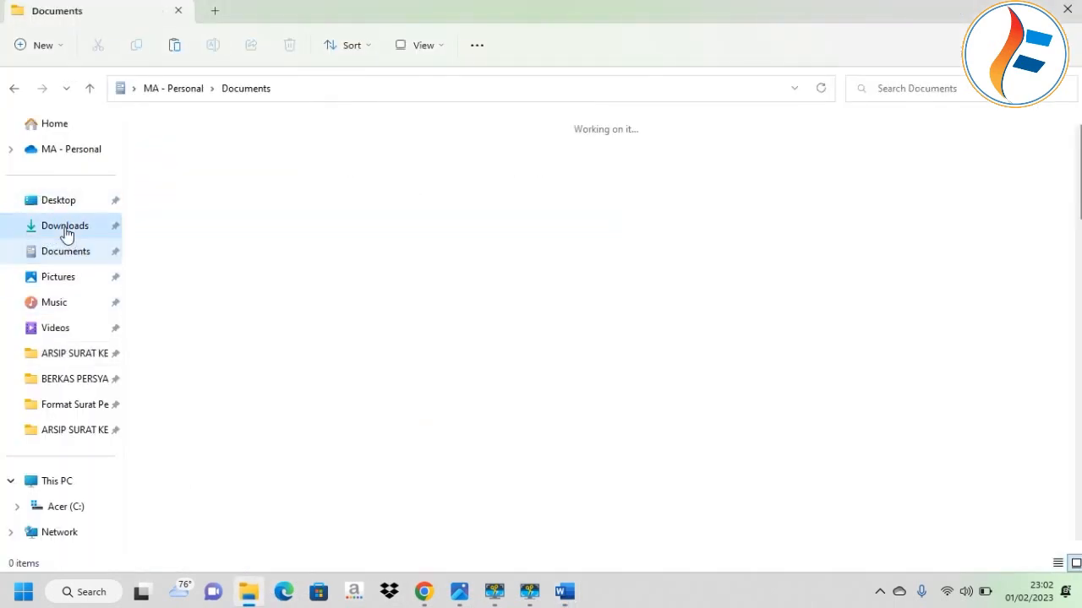
left_click(186, 170)
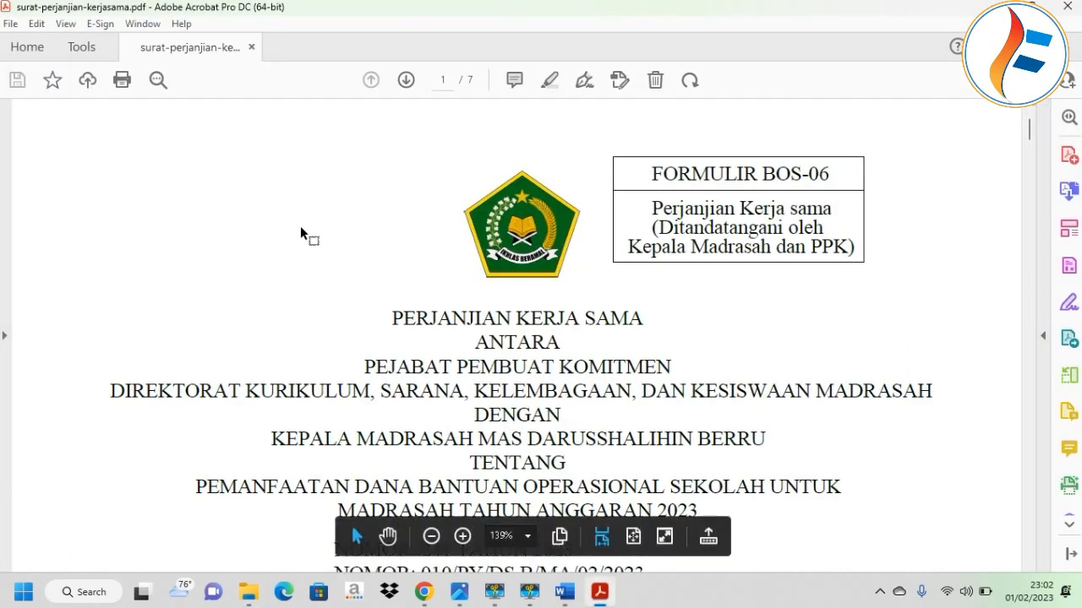
scroll(302, 234, "down", 3)
scroll(436, 340, "down", 1)
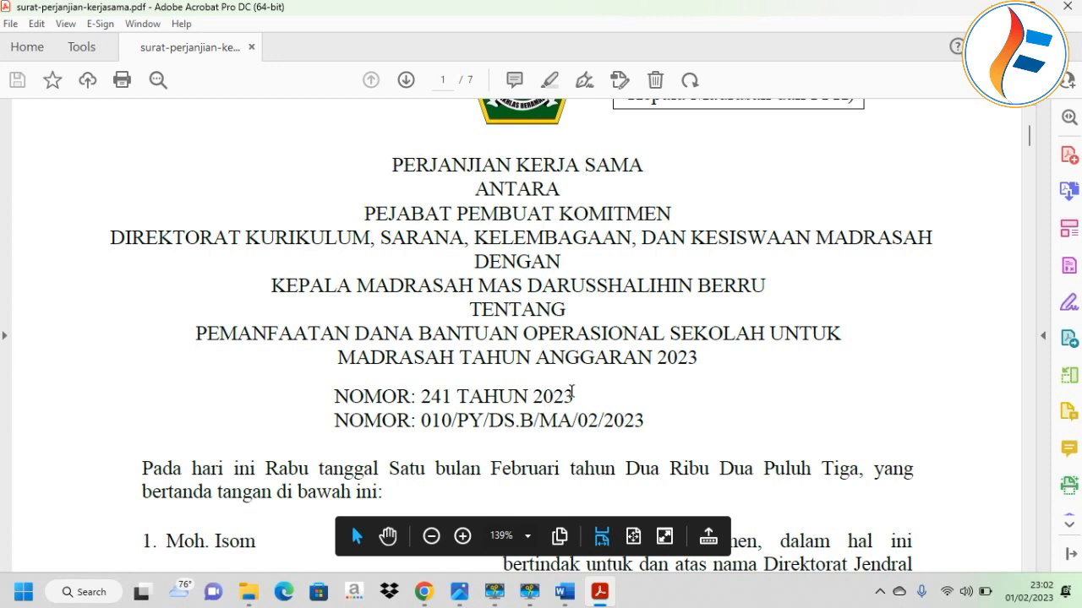
key("alt+Tab")
left_click_drag(698, 337, 572, 337)
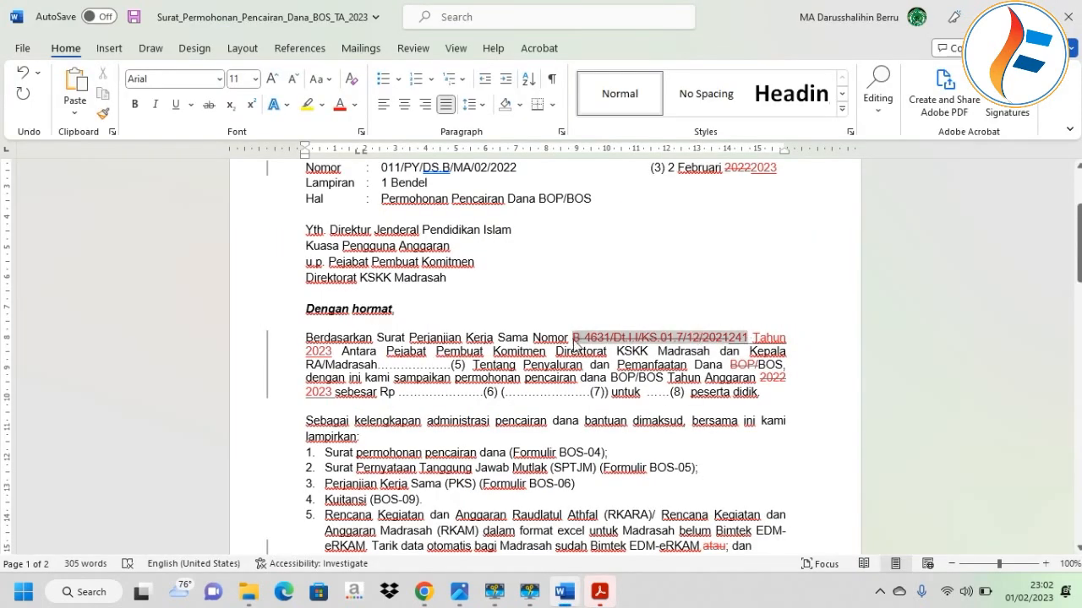
Enter agreement number 241 and name the head of Madrasah Aliyah Darusshalihin Berru.
type("241")
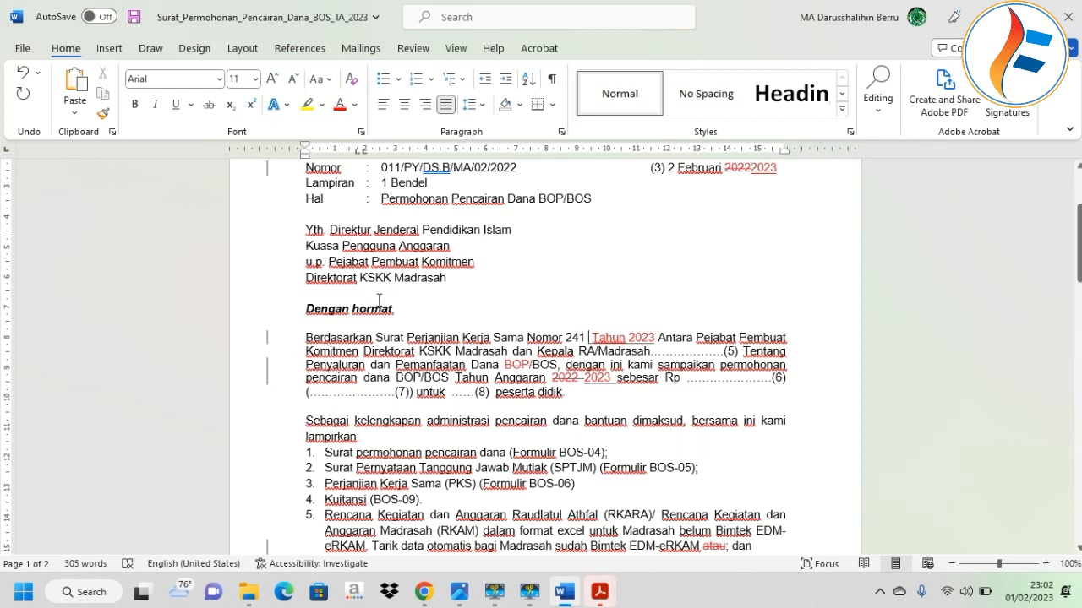
left_click(600, 351)
key("BackSpace")
key("BackSpace")
key("BackSpace")
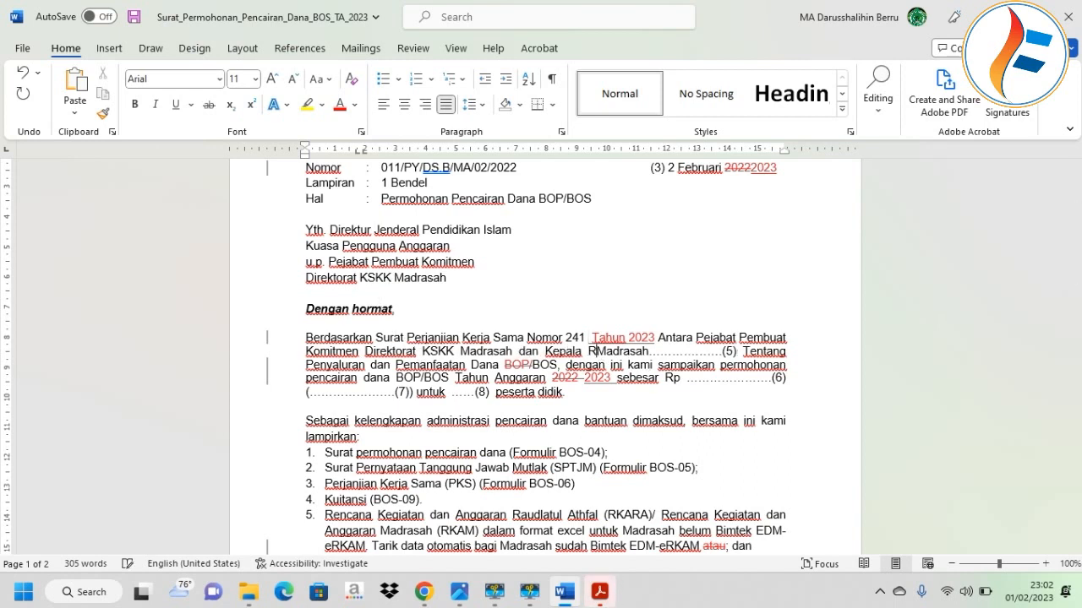
key("BackSpace")
key("BackSpace")
key("BackSpace")
key("BackSpace")
key("BackSpace")
key("BackSpace")
key("BackSpace")
key("BackSpace")
key("BackSpace")
key("BackSpace")
key("BackSpace")
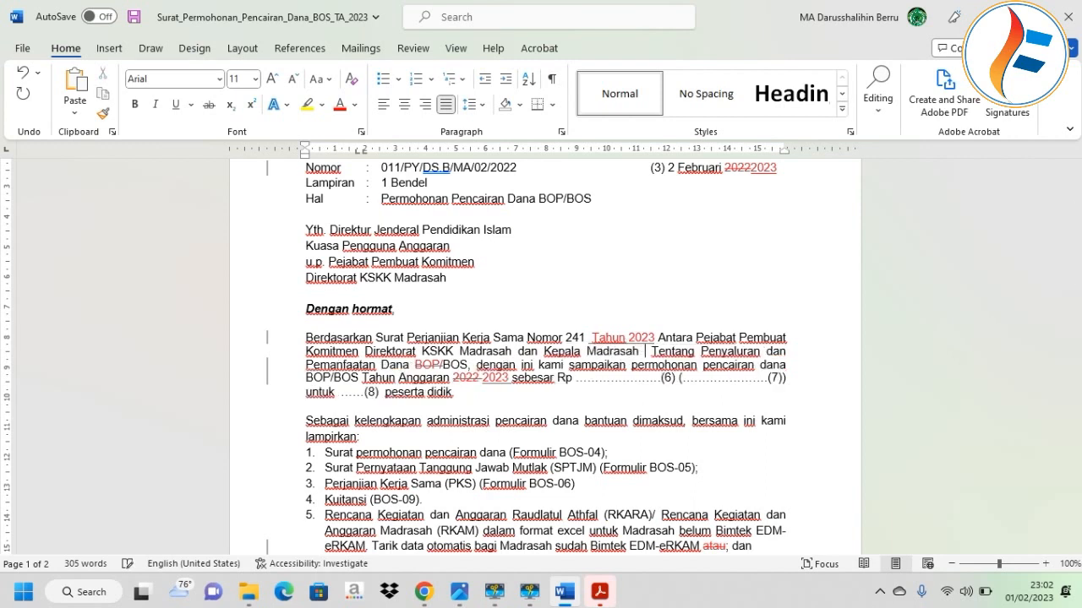
type("Aliyah")
key("Caps_Lock")
type("D")
key("Caps_Lock")
type("arusshalihin")
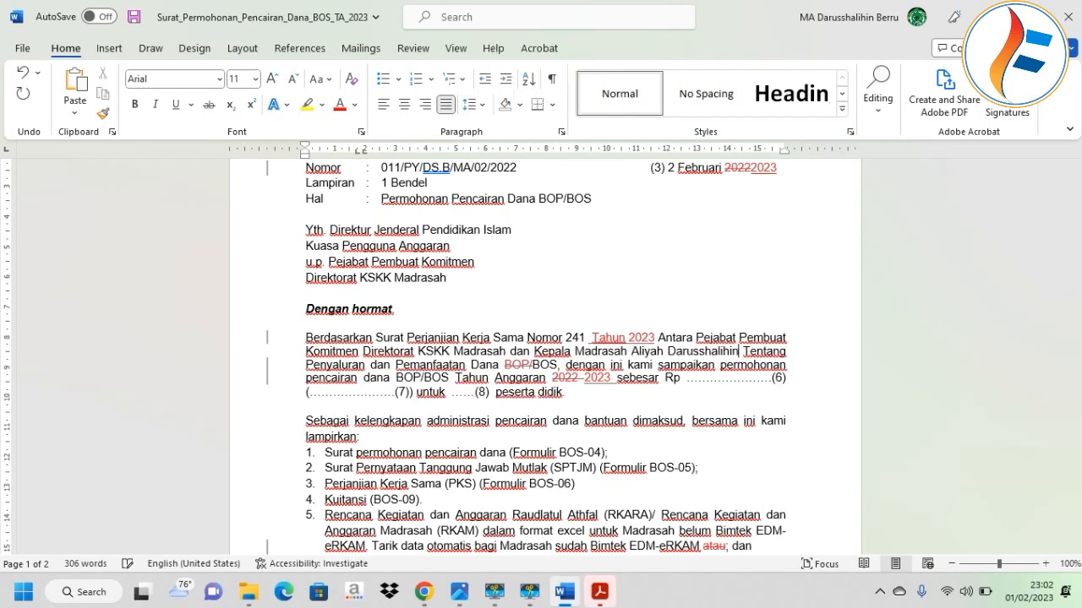
key("Caps_Lock")
type("B")
key("Caps_Lock")
type("erru")
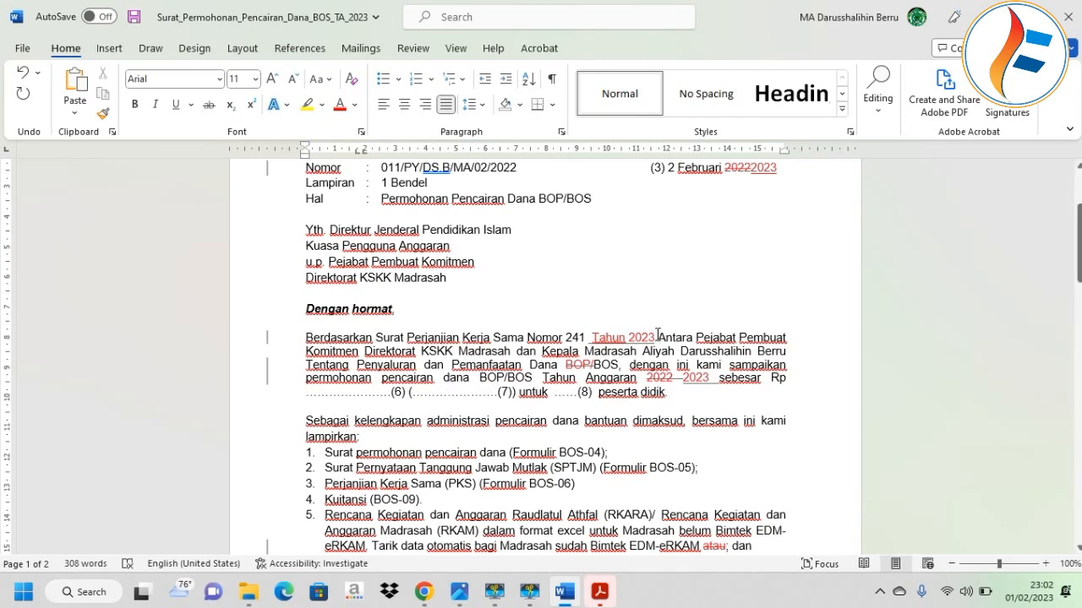
type(" dan")
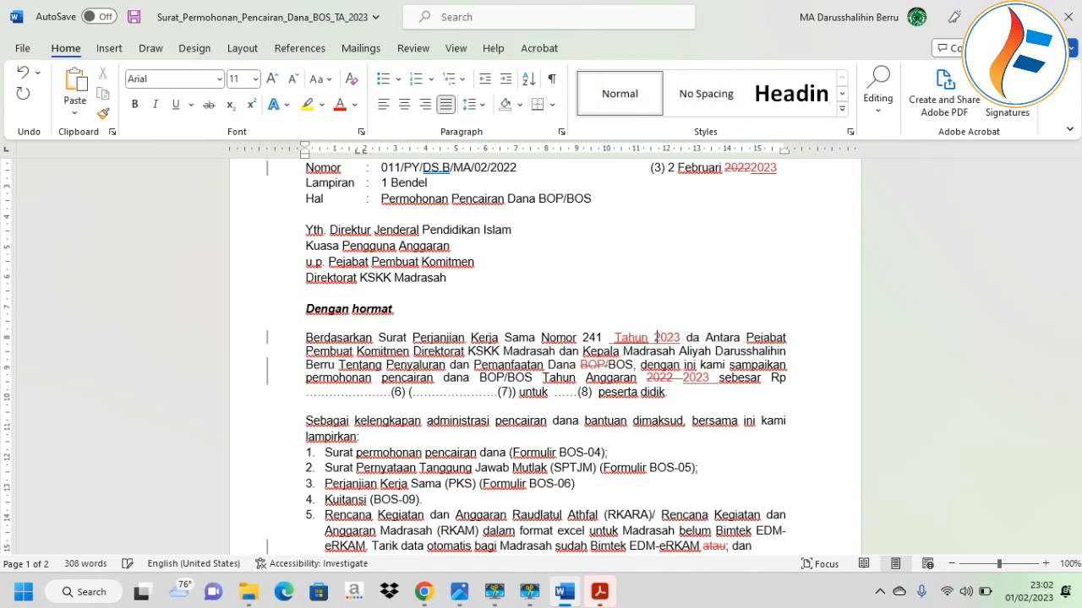
Add agreement number 010/PY/DS.B/MA/02/2022 and change every BOP/BOS, including the Hal line, to BOS.
key("Caps_Lock")
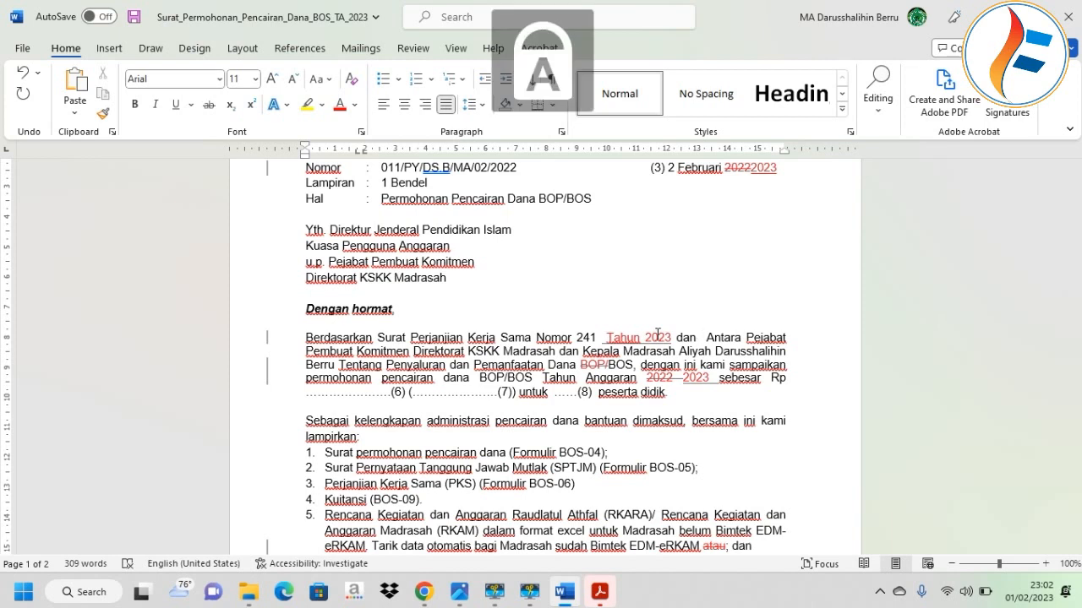
type("010")
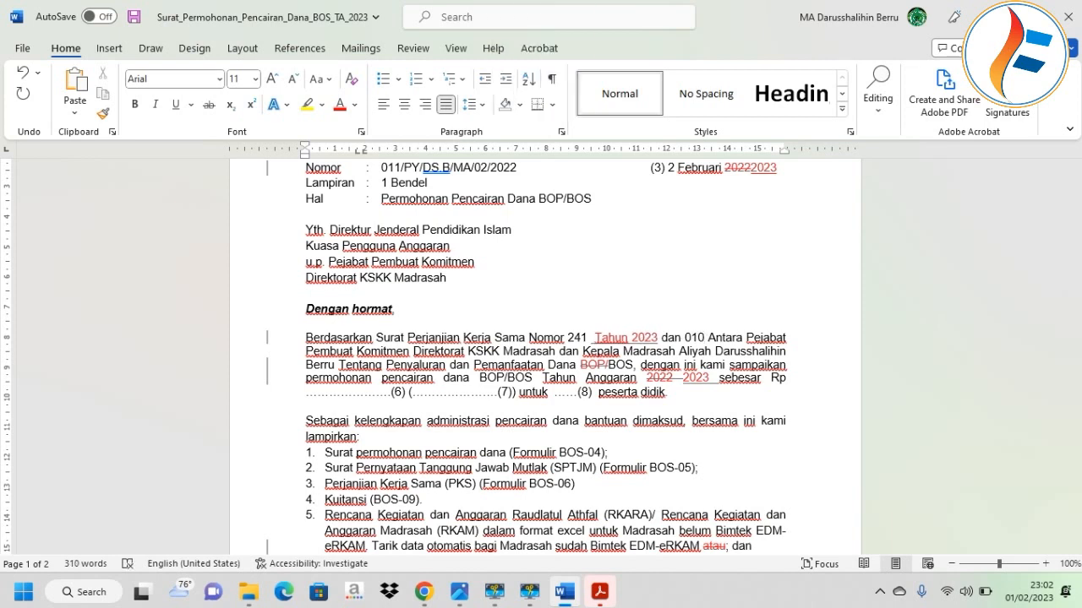
type("/PY/DS")
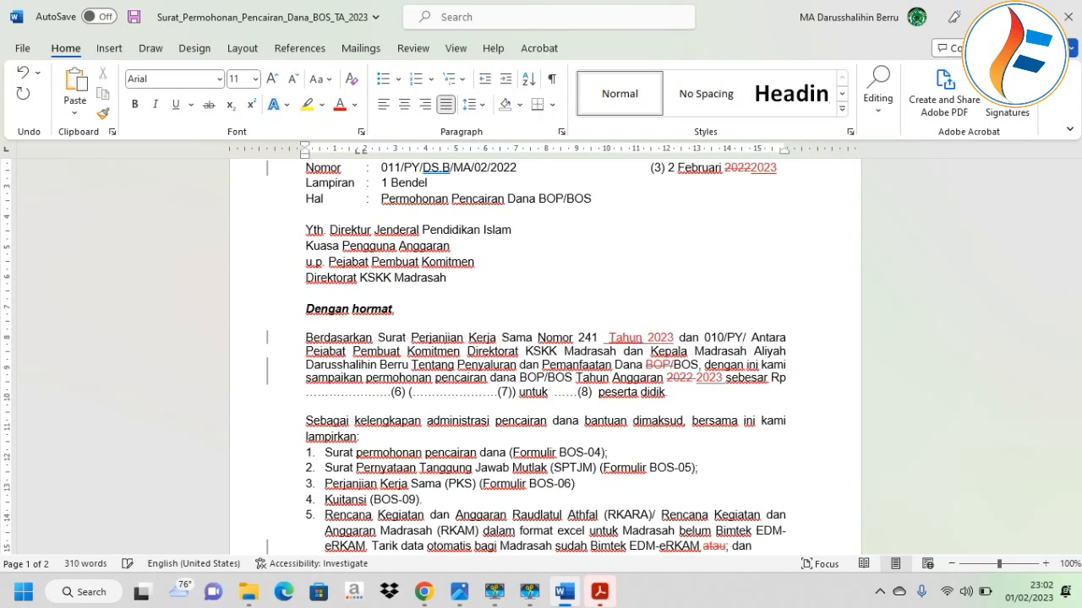
type(".B")
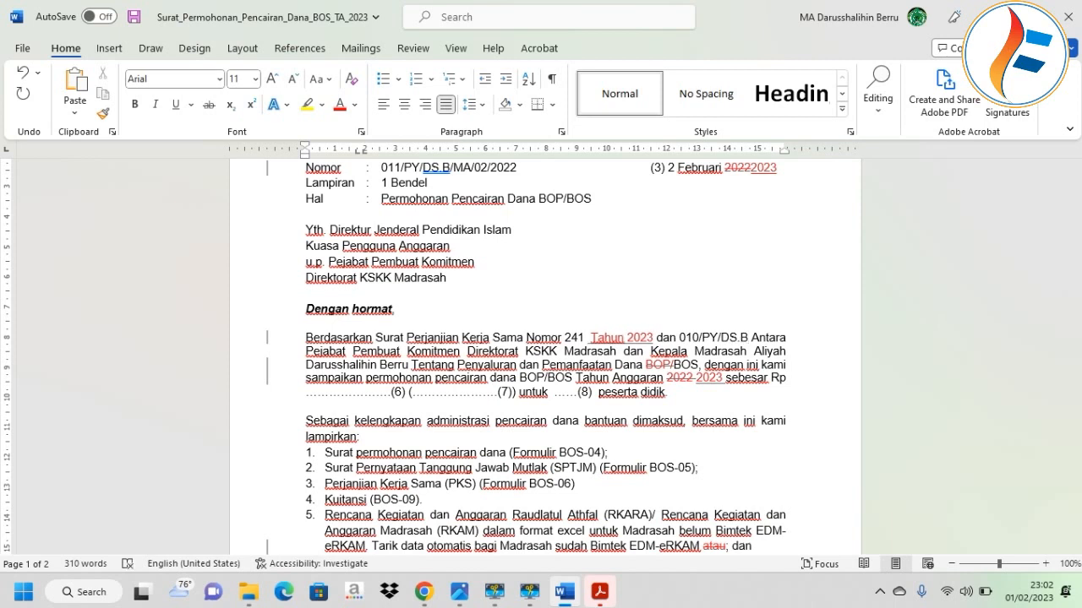
type("/MA/")
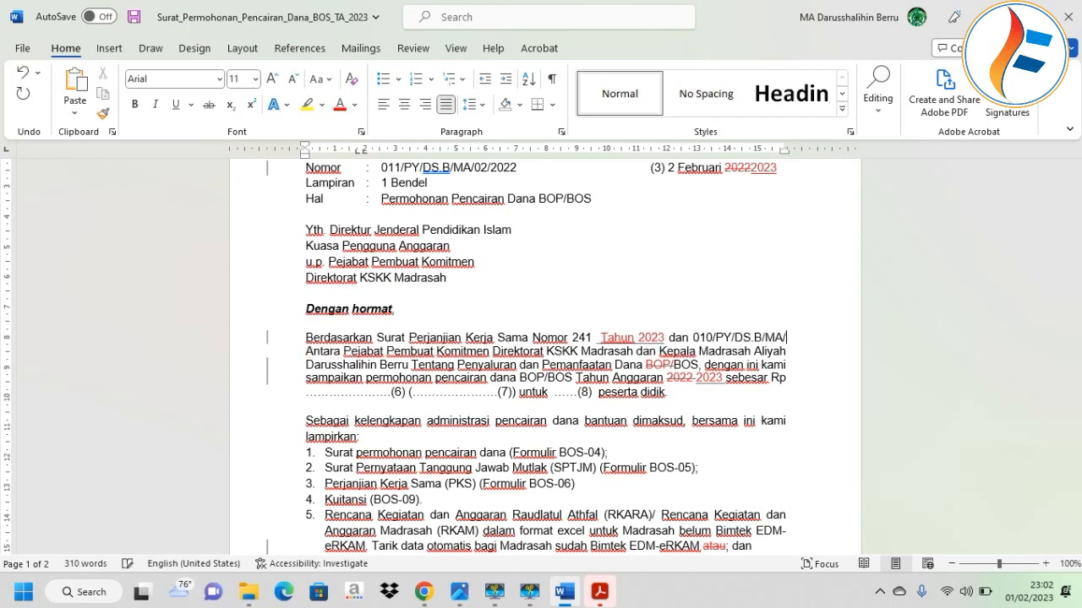
type("02/2022 Antara Pejabat Pembuat Komitmen Direktorat KSKK Madrasah")
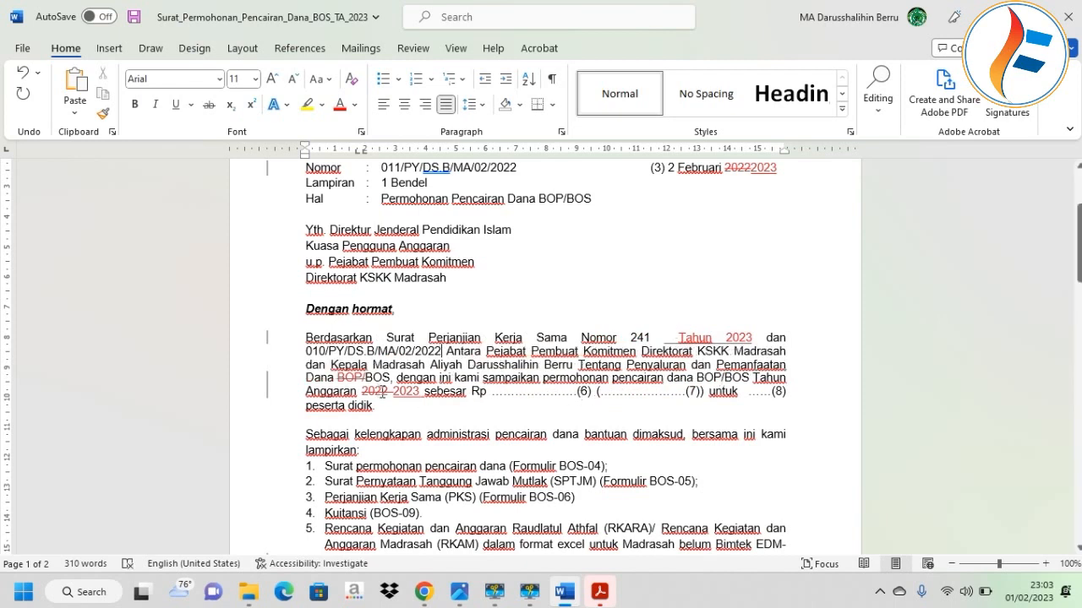
key("BackSpace")
key("BackSpace")
key("BackSpace")
key("BackSpace")
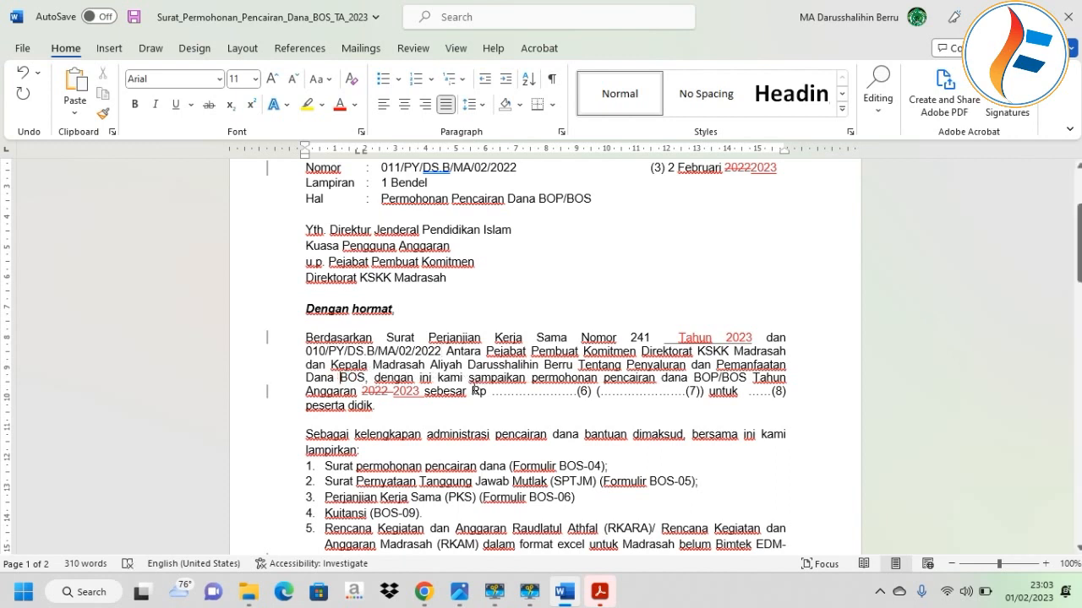
left_click(723, 379)
key("BackSpace")
key("BackSpace")
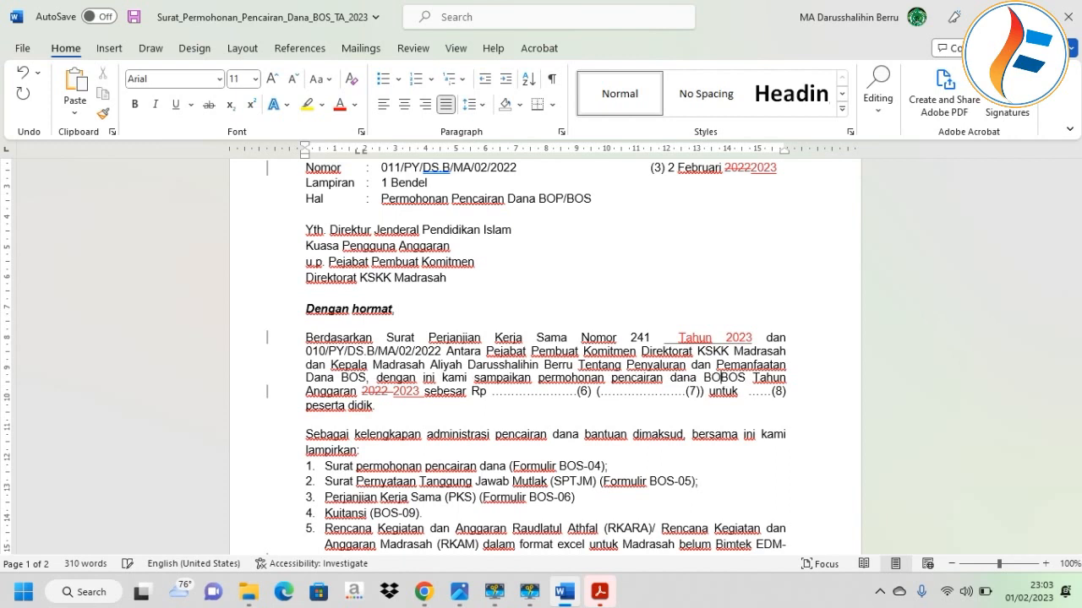
key("BackSpace")
key("BackSpace")
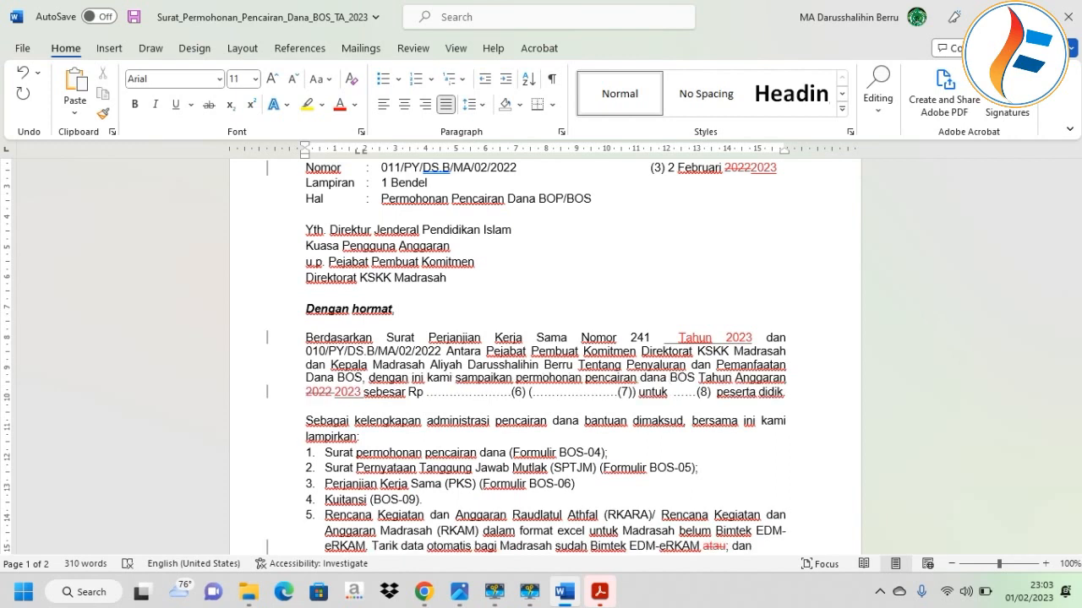
key("BackSpace")
key("BackSpace")
key("BackSpace")
key("BackSpace")
key("BackSpace")
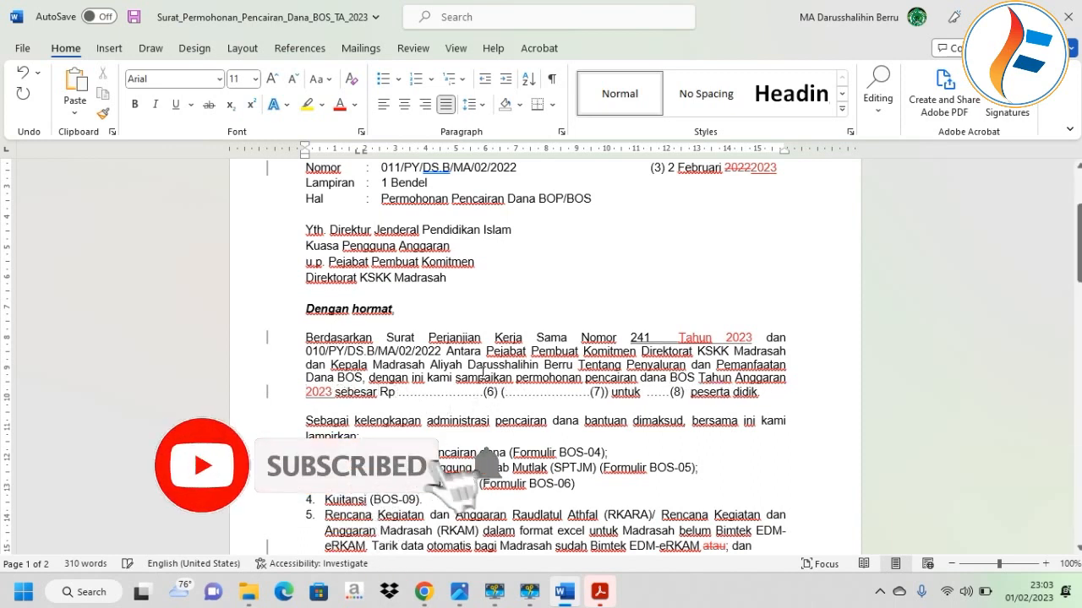
key("BackSpace")
key("BackSpace")
key("BackSpace")
key("BackSpace")
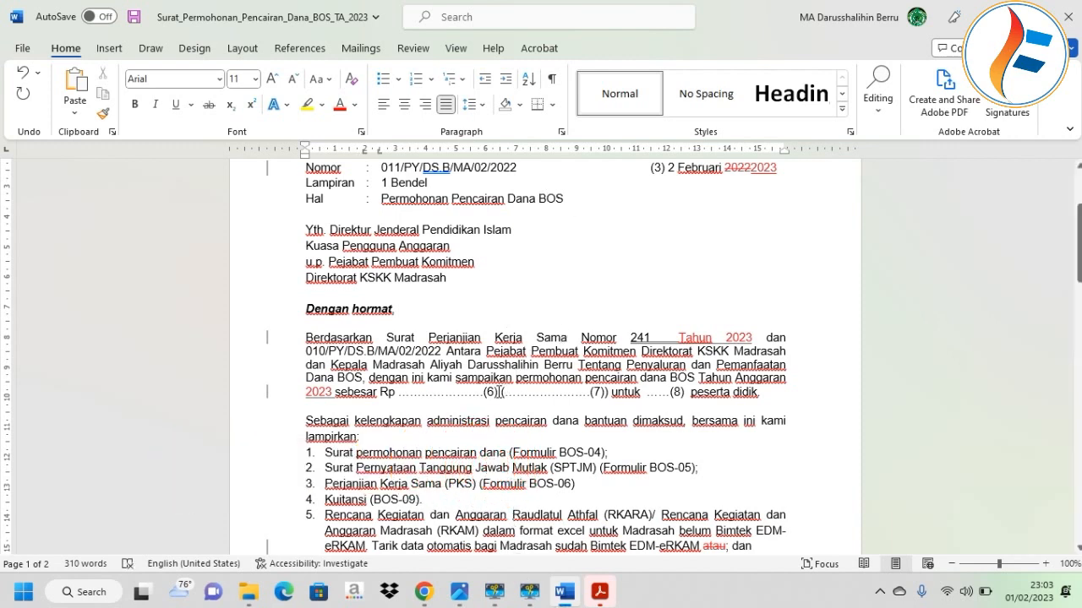
left_click(423, 592)
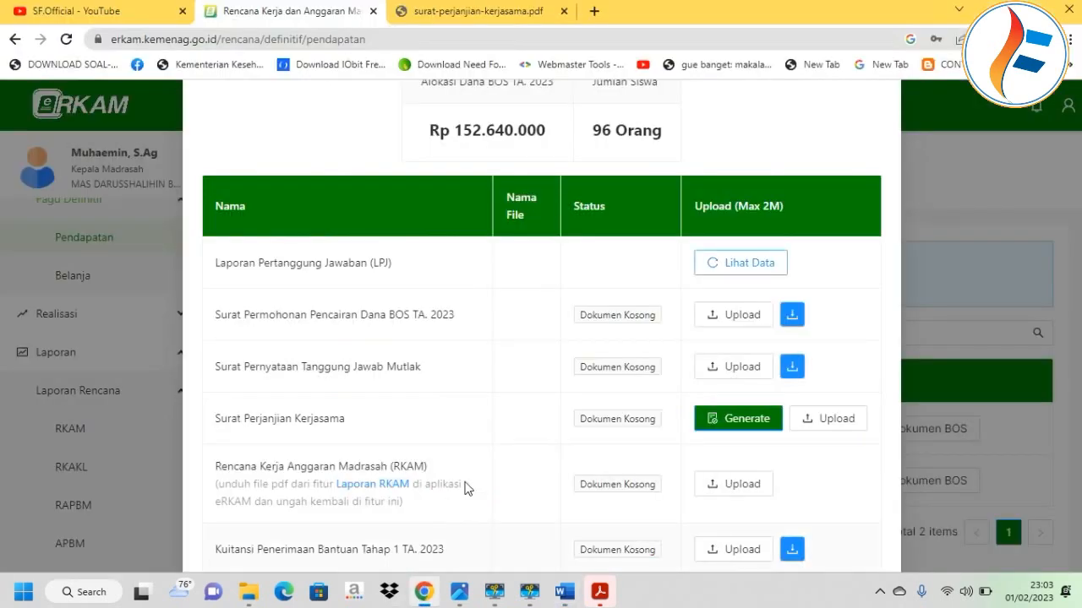
Copy the Tahap 1 amount 76.320.000 from eRKAM and paste it after sebesar Rp.
scroll(883, 507, "down", 3)
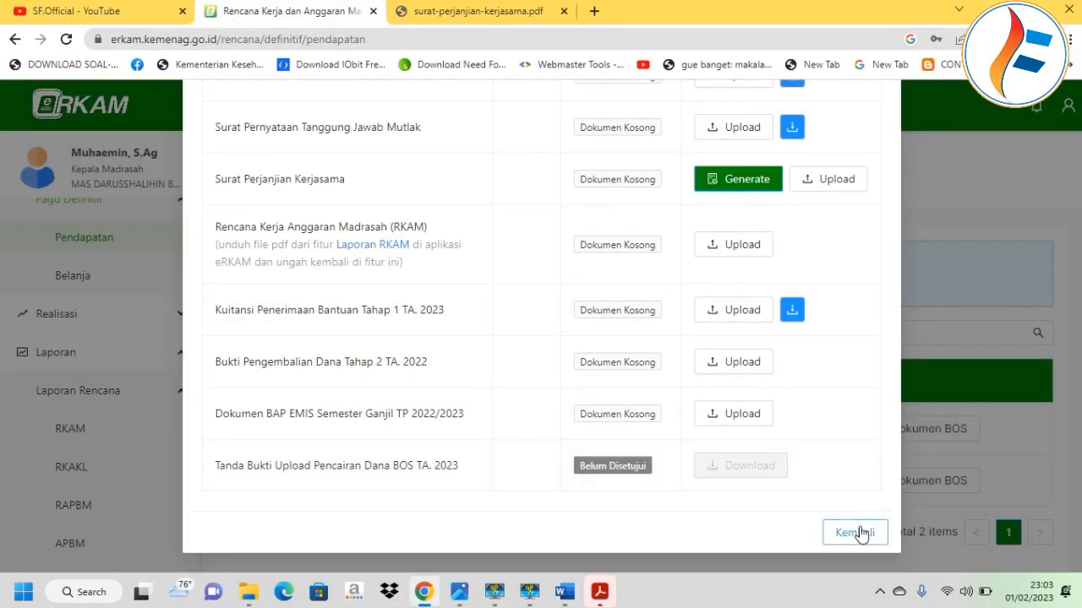
left_click(855, 533)
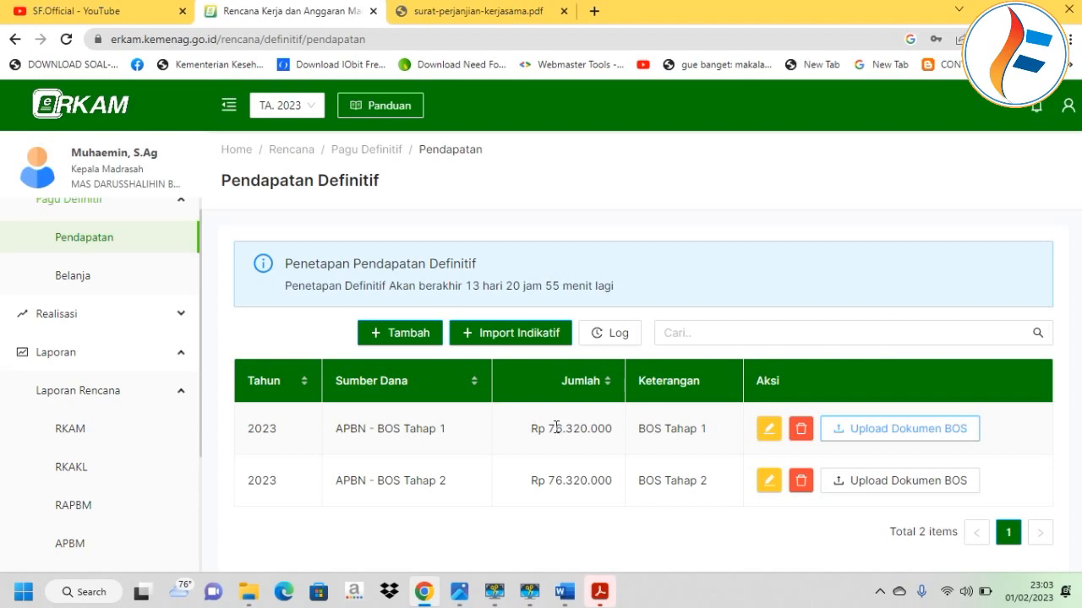
left_click_drag(549, 427, 613, 436)
key("ctrl+c")
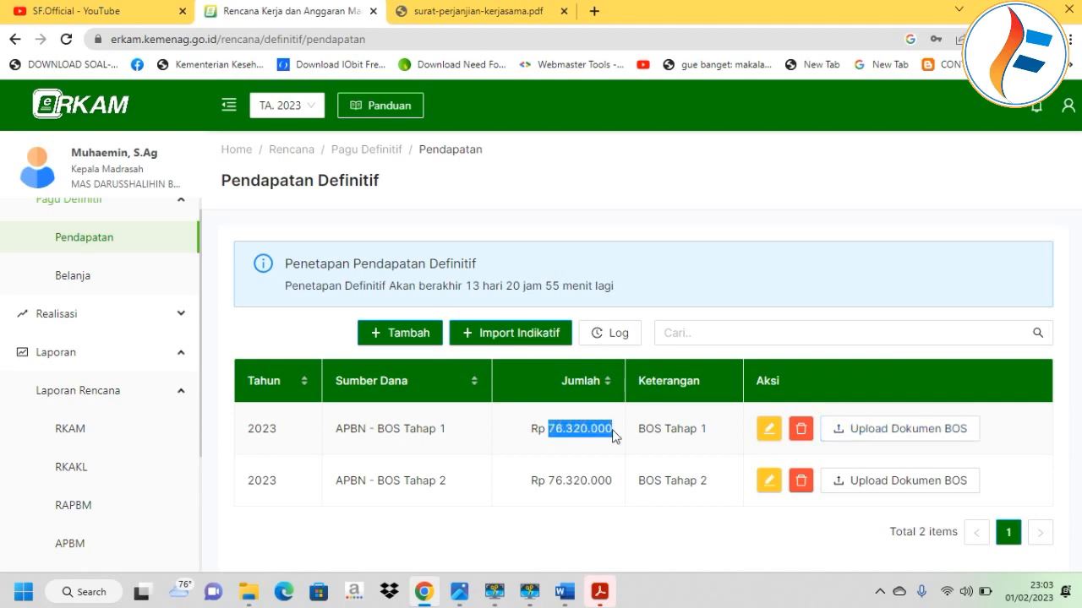
left_click(564, 591)
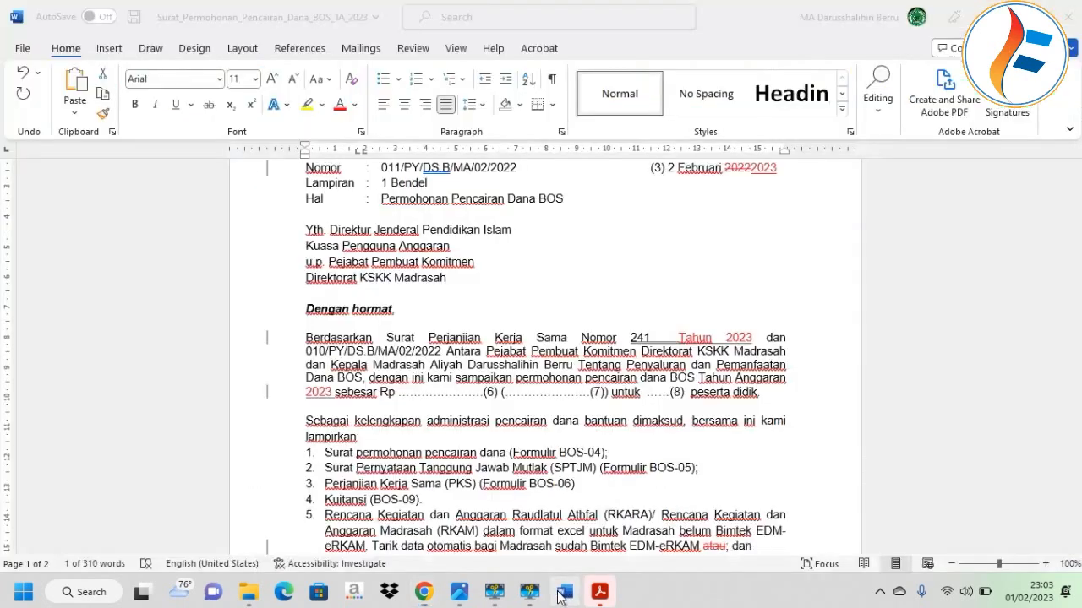
key("BackSpace")
key("BackSpace")
key("BackSpace")
key("BackSpace")
key("BackSpace")
key("BackSpace")
key("BackSpace")
key("BackSpace")
key("BackSpace")
key("BackSpace")
key("BackSpace")
key("BackSpace")
key("BackSpace")
key("BackSpace")
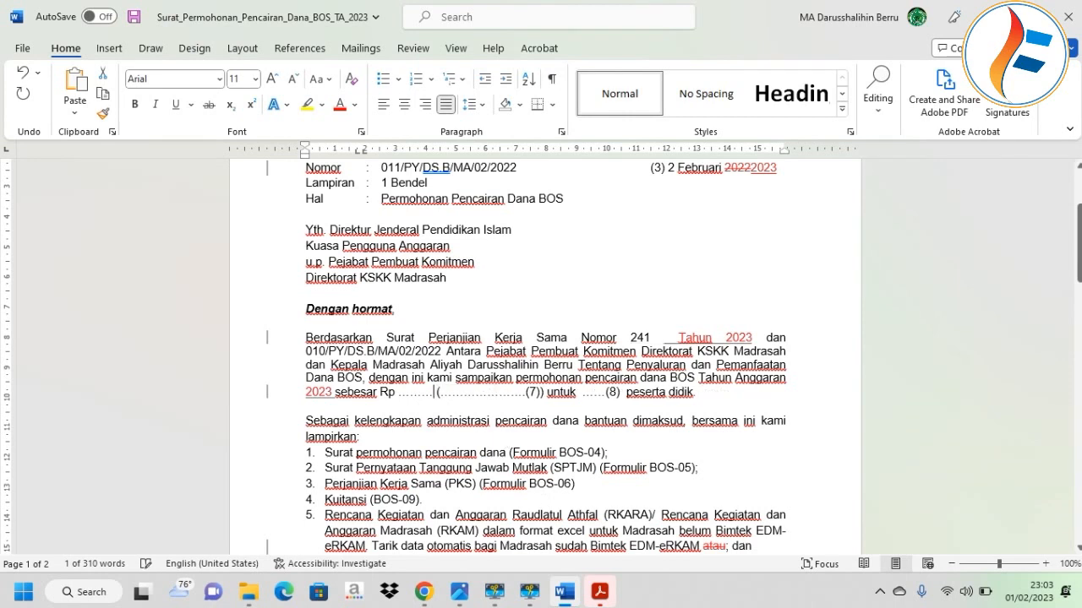
key("ctrl+v")
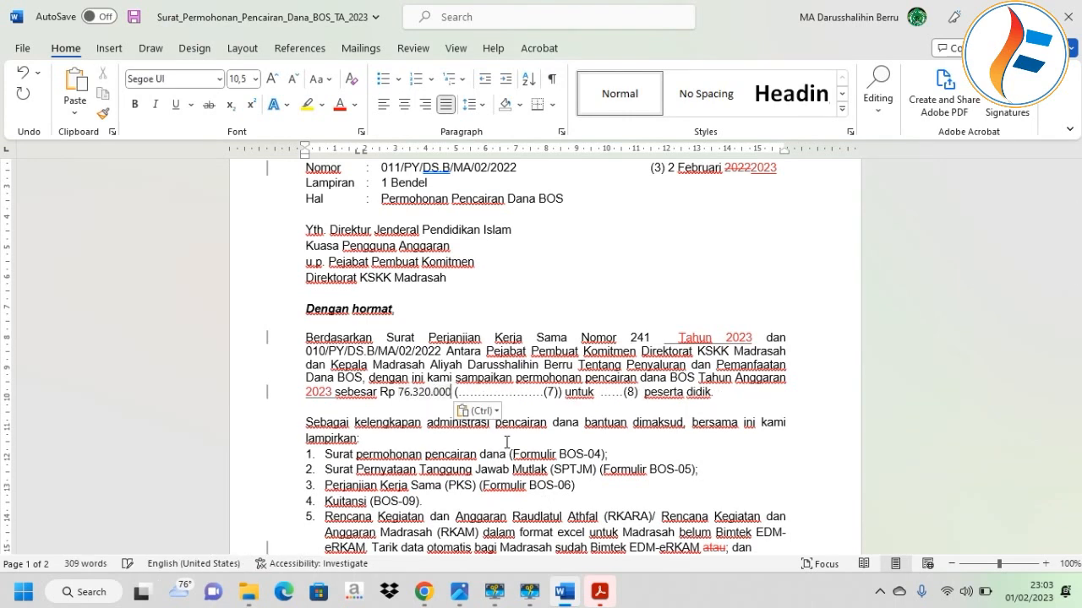
Replace the (7) placeholder with '(Tujuh Puluh Enam Juta Tiga Ratus Dua Puluh Ribu Rupiah'.
left_click_drag(558, 393, 455, 393)
key("BackSpace")
type("(")
key("Caps_Lock")
type("t")
key("Caps_Lock")
type("UJU")
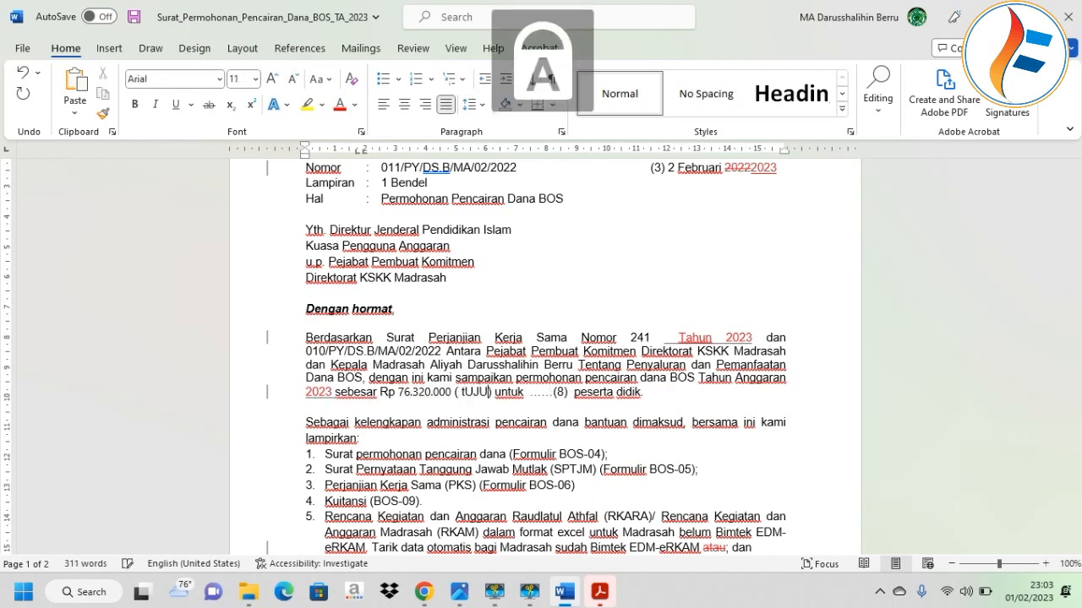
type("H")
key("Caps_Lock")
type("P")
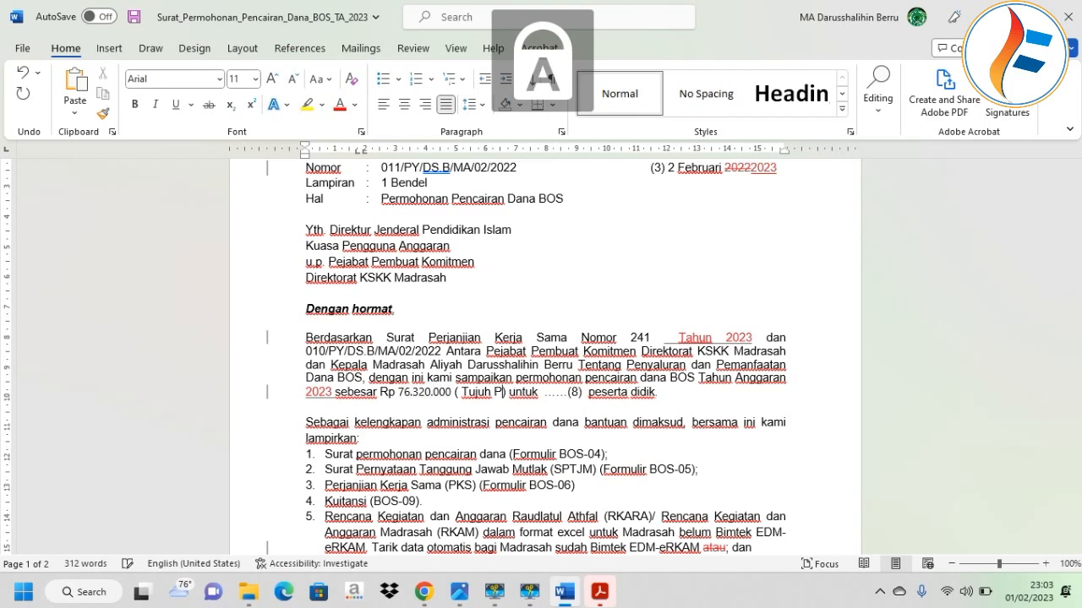
key("Caps_Lock")
type("uluh")
key("Caps_Lock")
type("E")
key("Caps_Lock")
type("nam Jut")
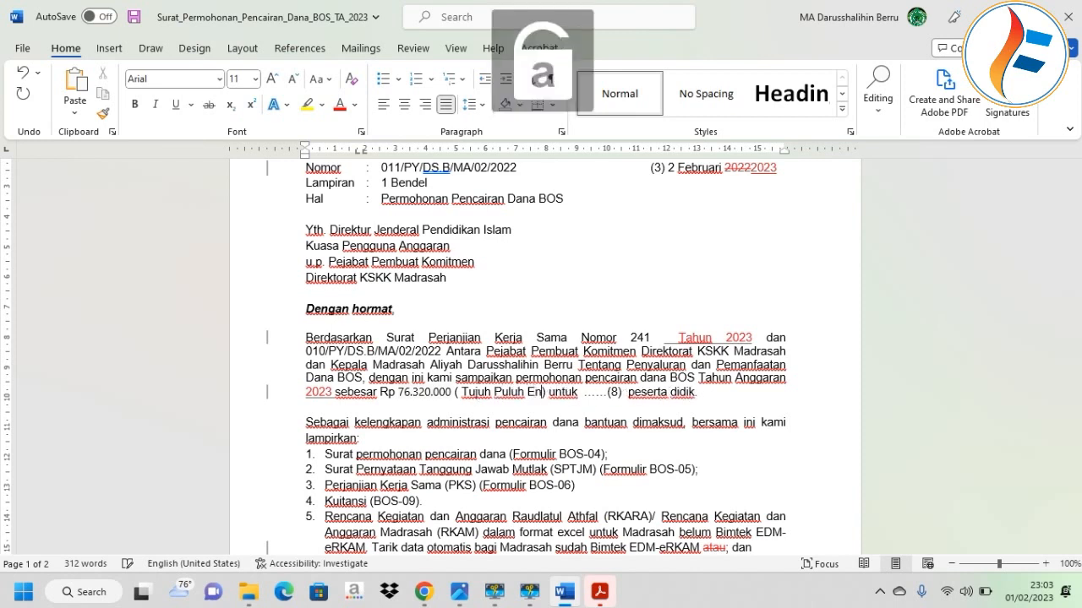
type("a")
key("Caps_Lock")
type("T")
key("Caps_Lock")
type("iga")
key("Caps_Lock")
type("R")
key("Caps_Lock")
type("atus")
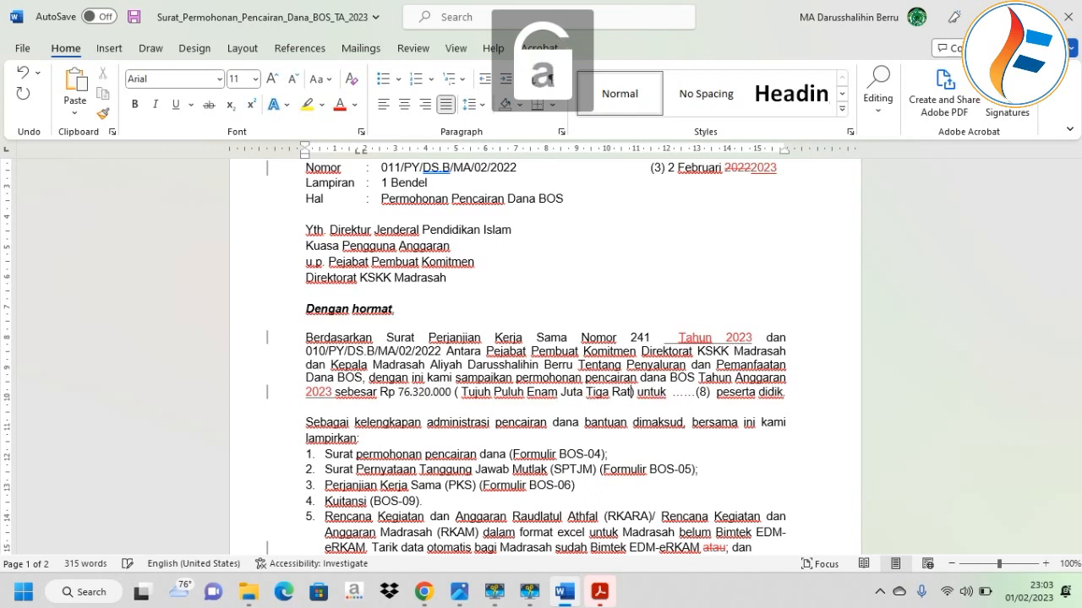
key("Caps_Lock")
type("D")
key("Caps_Lock")
type("ua")
key("Caps_Lock")
type("P")
key("Caps_Lock")
type("uluh")
key("Caps_Lock")
type("R")
key("Caps_Lock")
type("ibu")
key("Caps_Lock")
type("R")
key("Caps_Lock")
type("upiah")
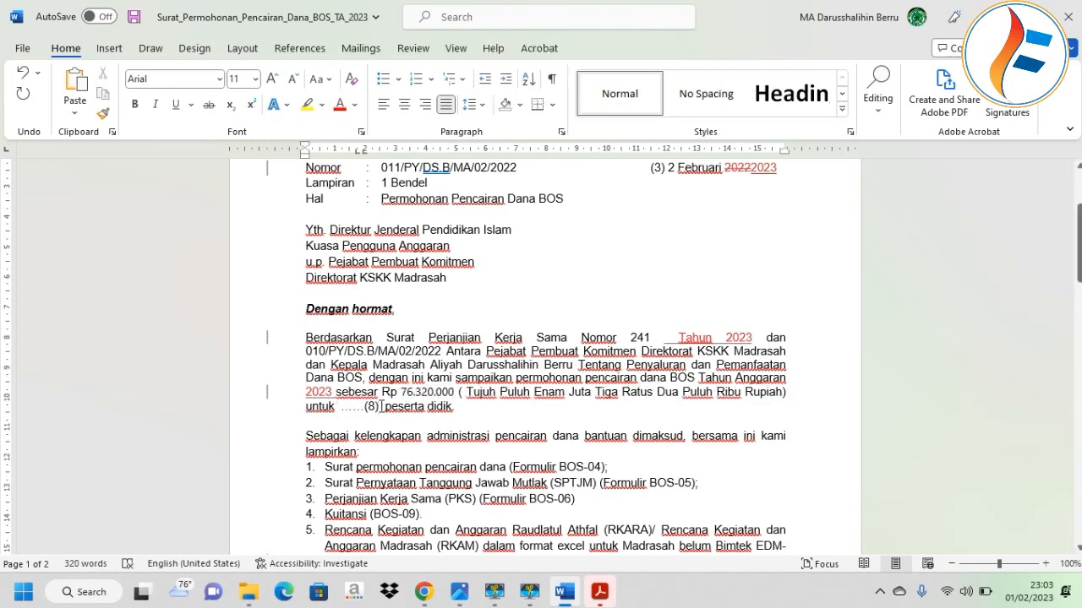
Replace the (8) student-count placeholder with 96.
key("shift+Left")
key("shift+Left")
key("shift+Left")
key("shift+Left")
key("shift+Left")
key("BackSpace")
type("96")
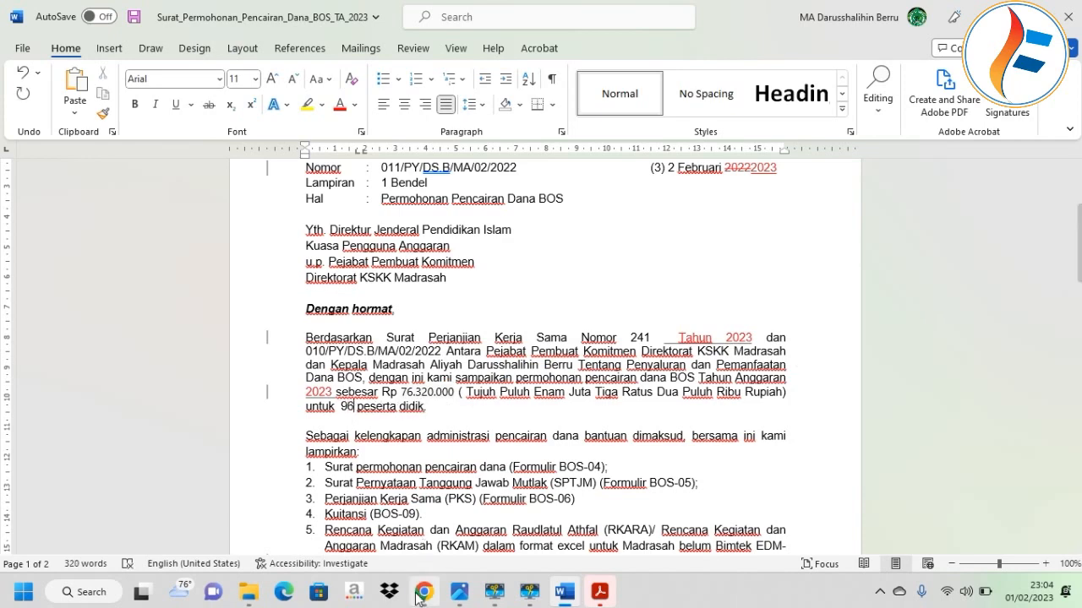
left_click(424, 592)
Check eRKAM's Tahap 1 BOS allocation and the 96 Orang student count, then return to Word.
left_click(874, 428)
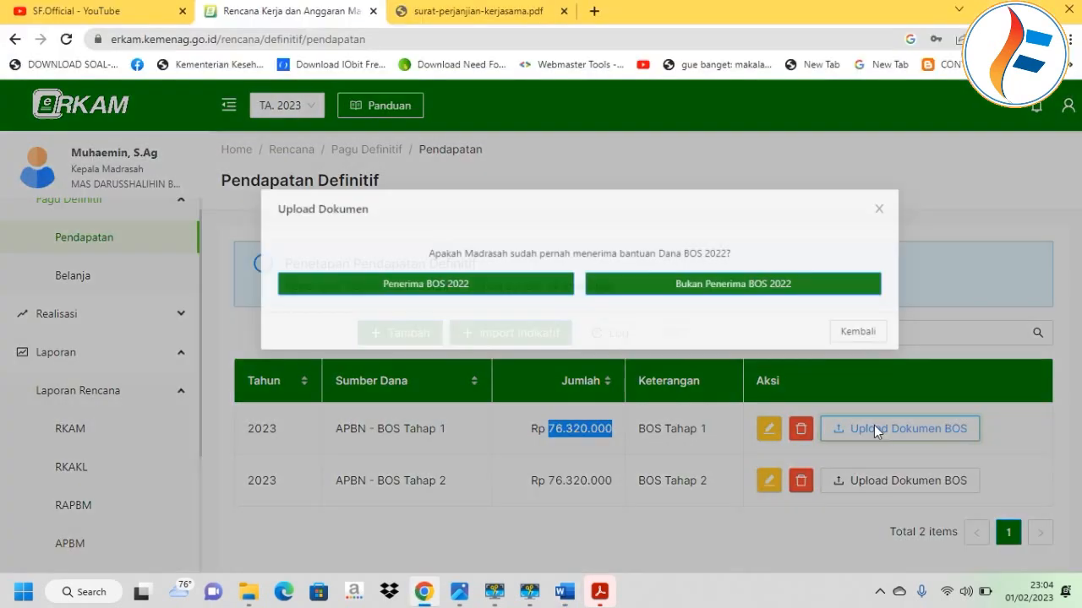
left_click(424, 264)
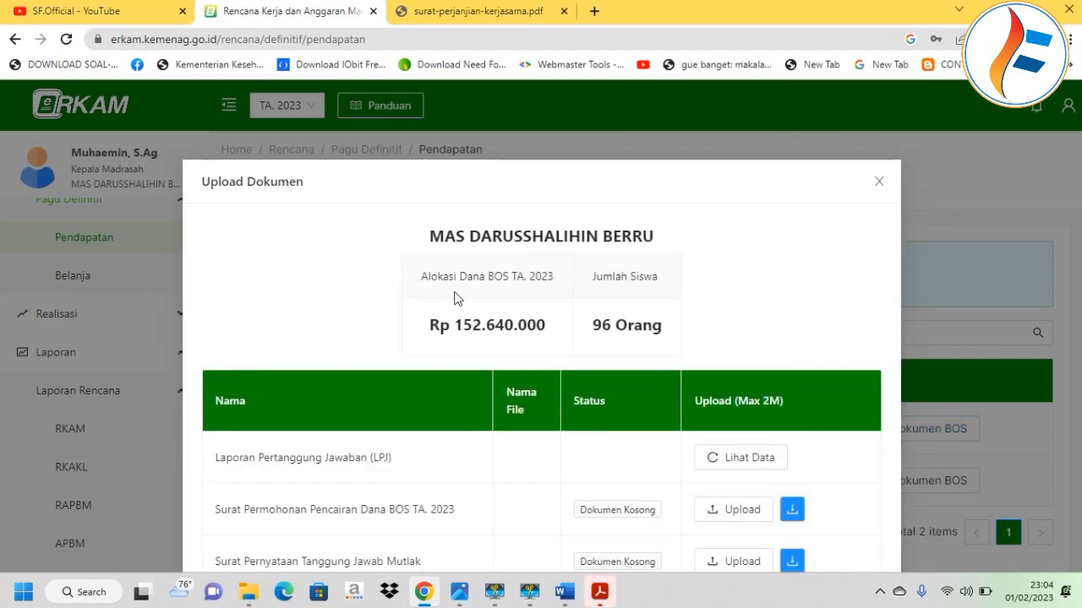
left_click_drag(590, 328, 389, 339)
left_click(683, 333)
left_click(598, 314)
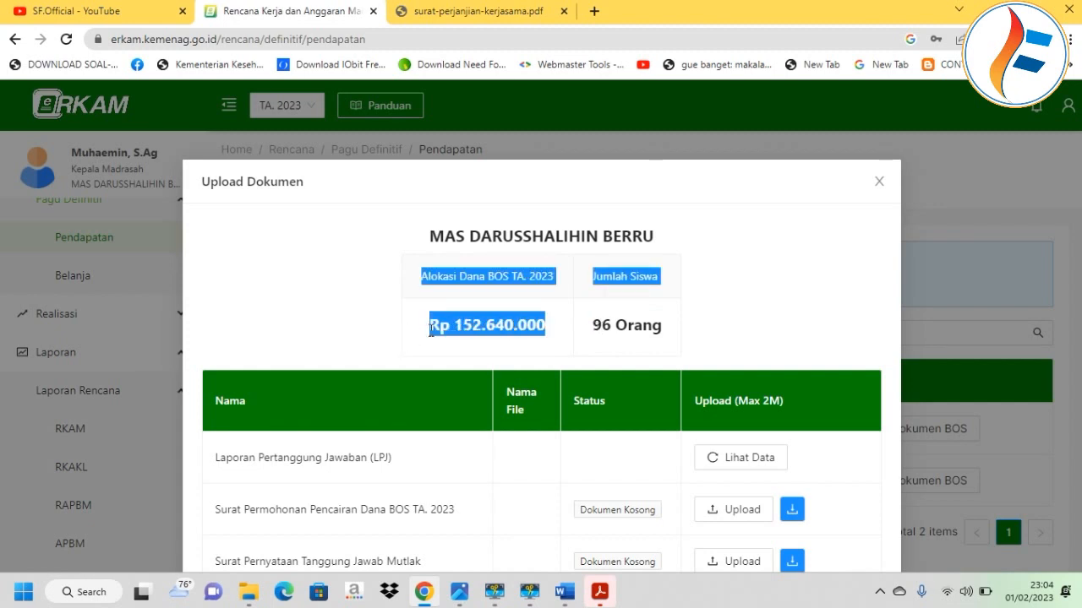
scroll(451, 258, "down", 3)
scroll(469, 241, "up", 2)
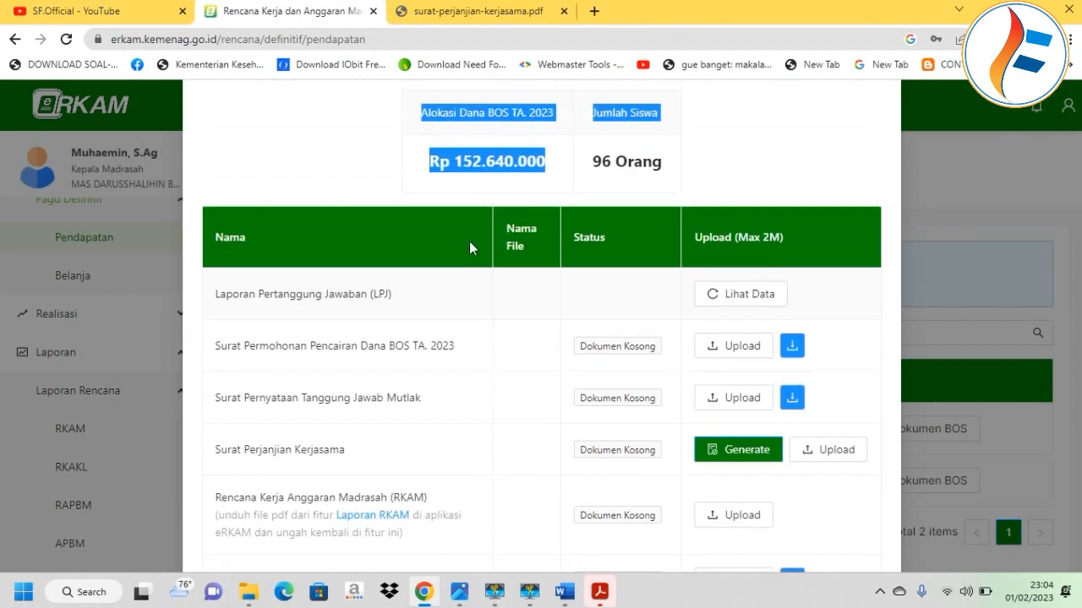
left_click(469, 243)
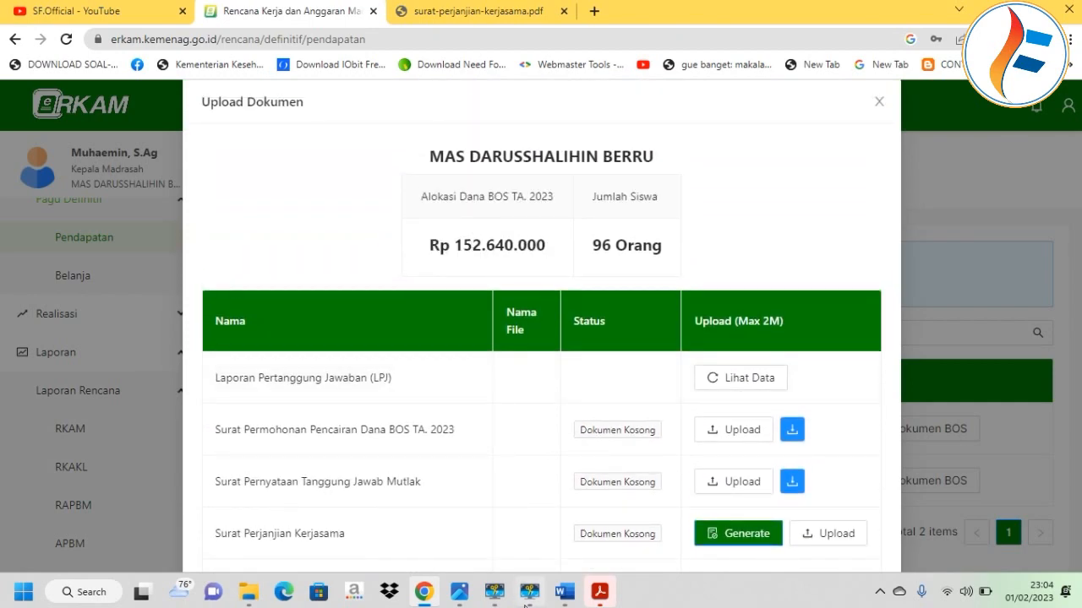
left_click(570, 593)
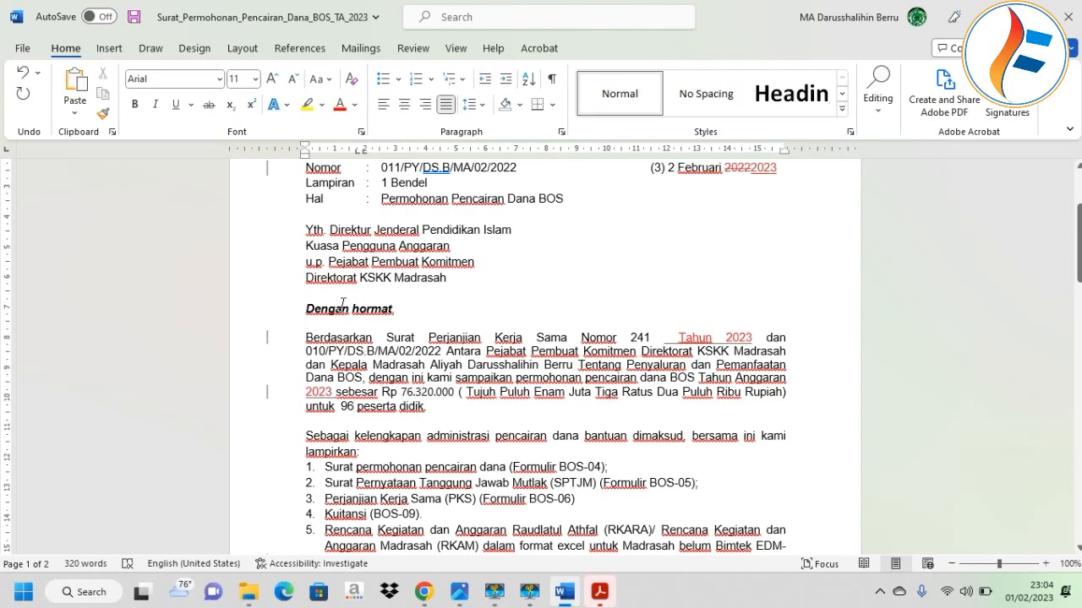
Correct the letter's date to 2 Februari 2023 by removing the stray year digit.
scroll(317, 308, "up", 2)
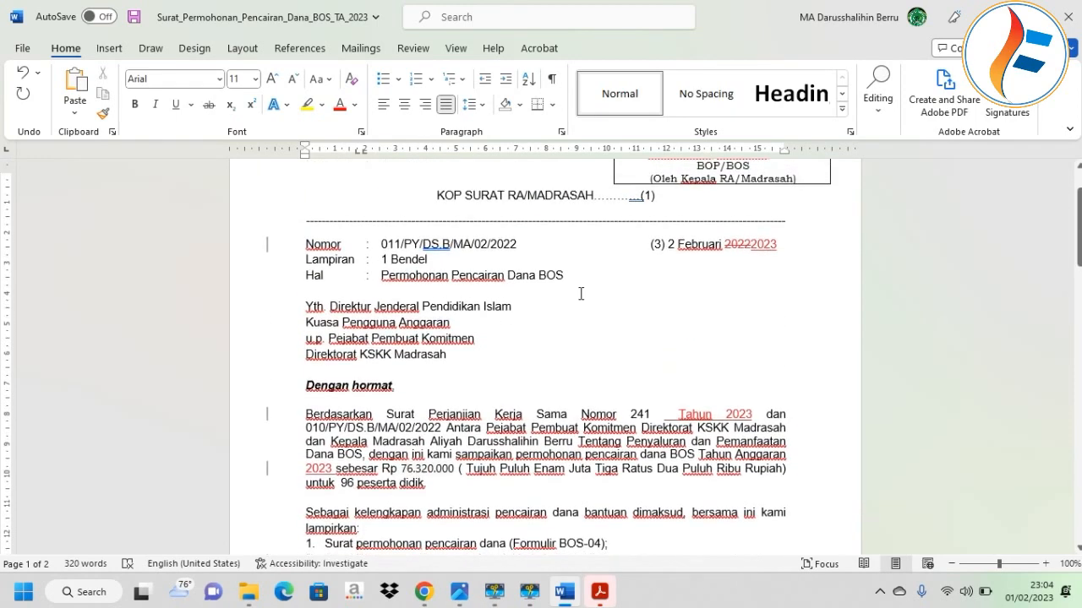
key("BackSpace")
key("BackSpace")
key("BackSpace")
key("BackSpace")
key("BackSpace")
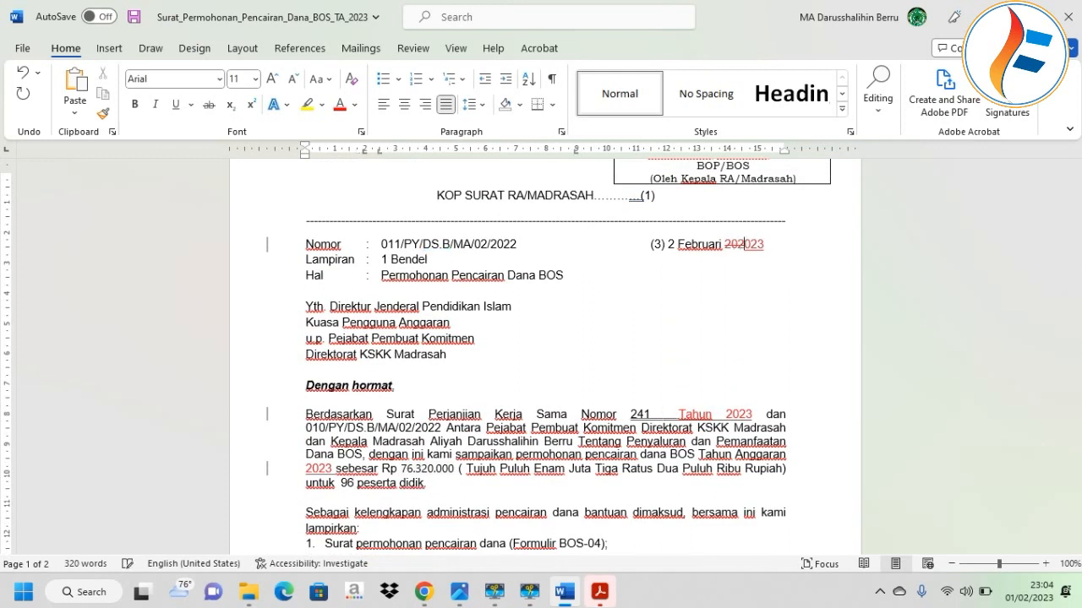
type("2")
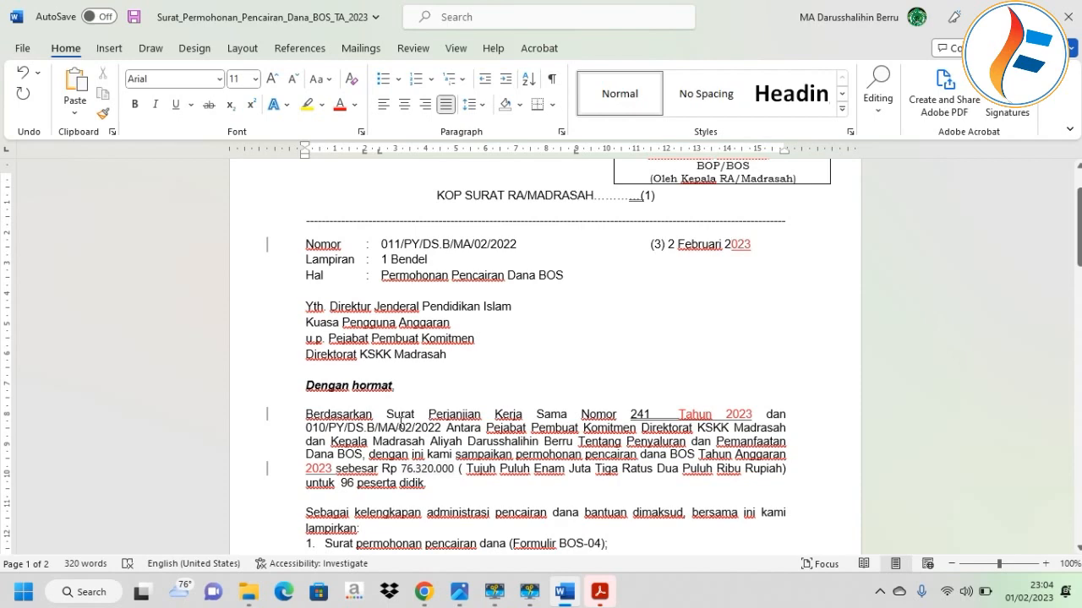
scroll(404, 420, "down", 1)
scroll(405, 414, "down", 3)
scroll(406, 409, "down", 5)
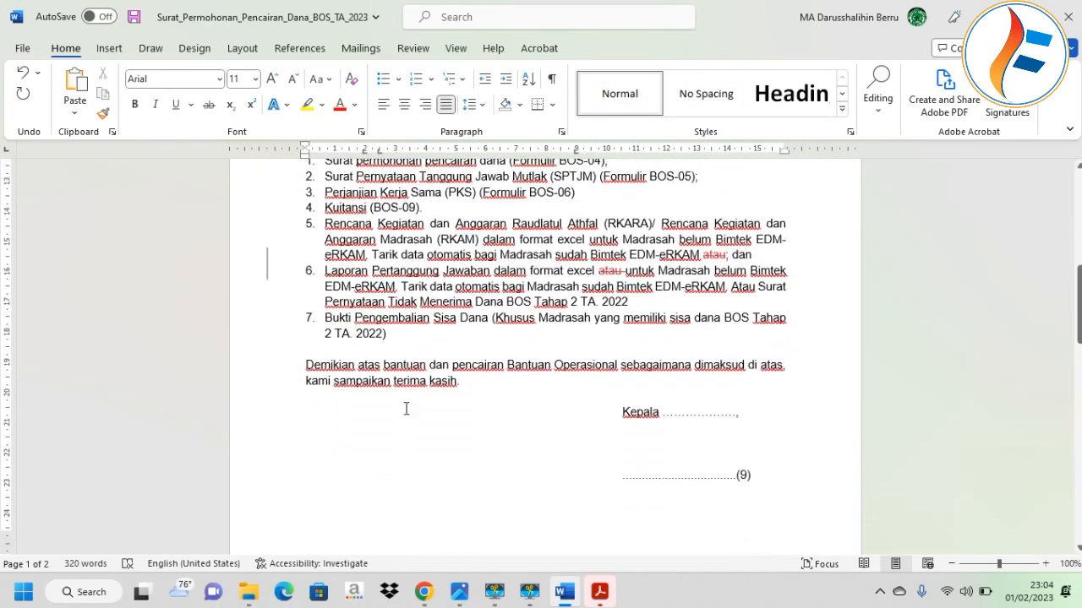
Replace the dotted leader after Kepala with Madrasah in the signature block.
left_click_drag(748, 414, 660, 415)
key("Delete")
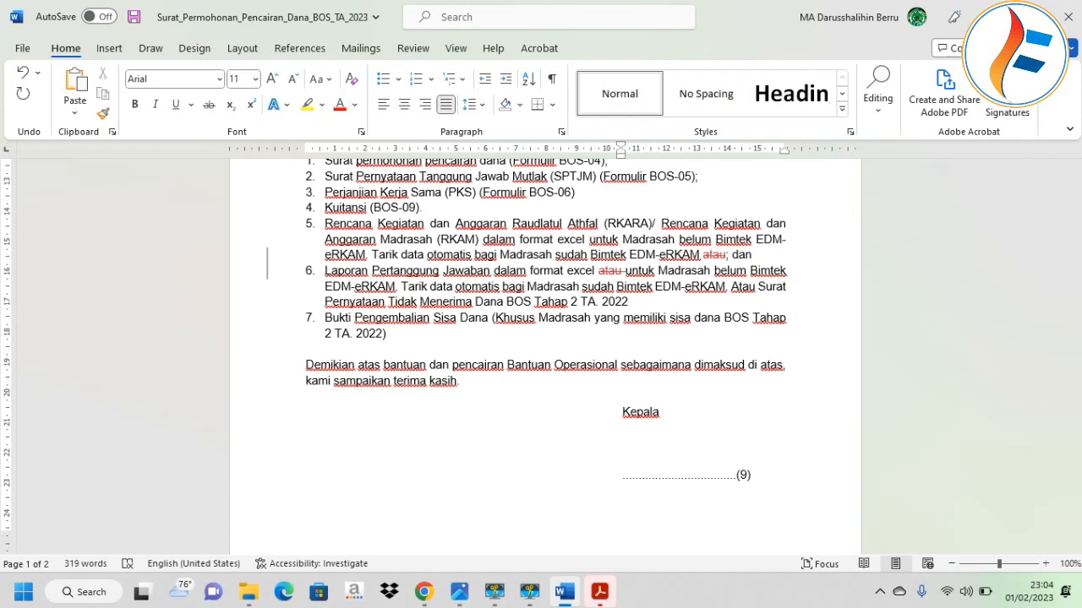
key("Caps_Lock")
type("M")
key("Caps_Lock")
type("adrasah")
Type the headmaster's name over the dotted (9) signature placeholder.
left_click_drag(732, 486, 617, 485)
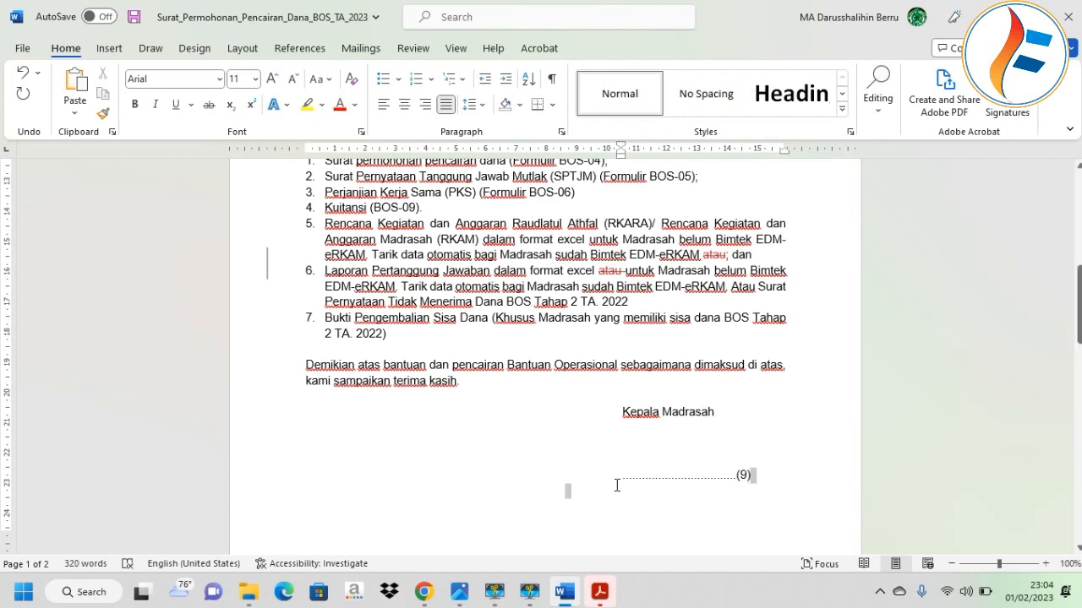
key("Caps_Lock")
type("Muhae")
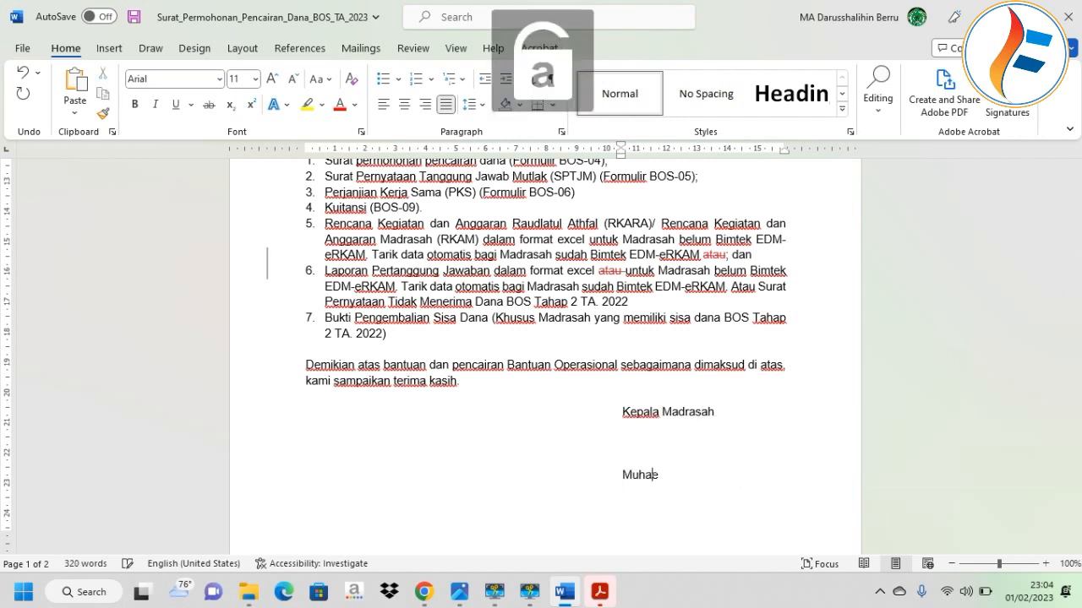
type("min")
scroll(615, 473, "down", 15)
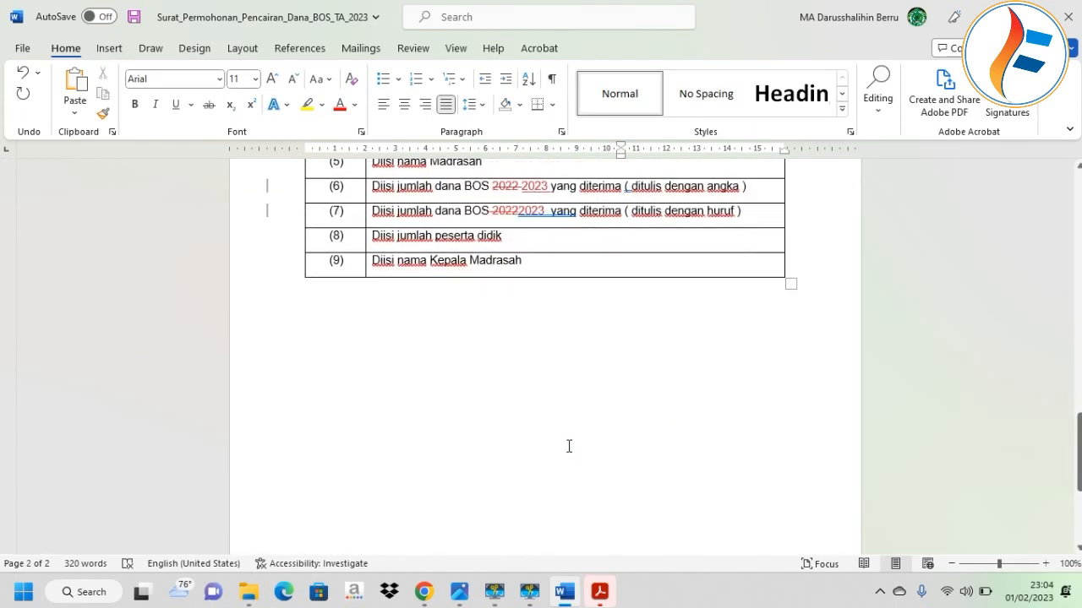
scroll(569, 446, "up", 10)
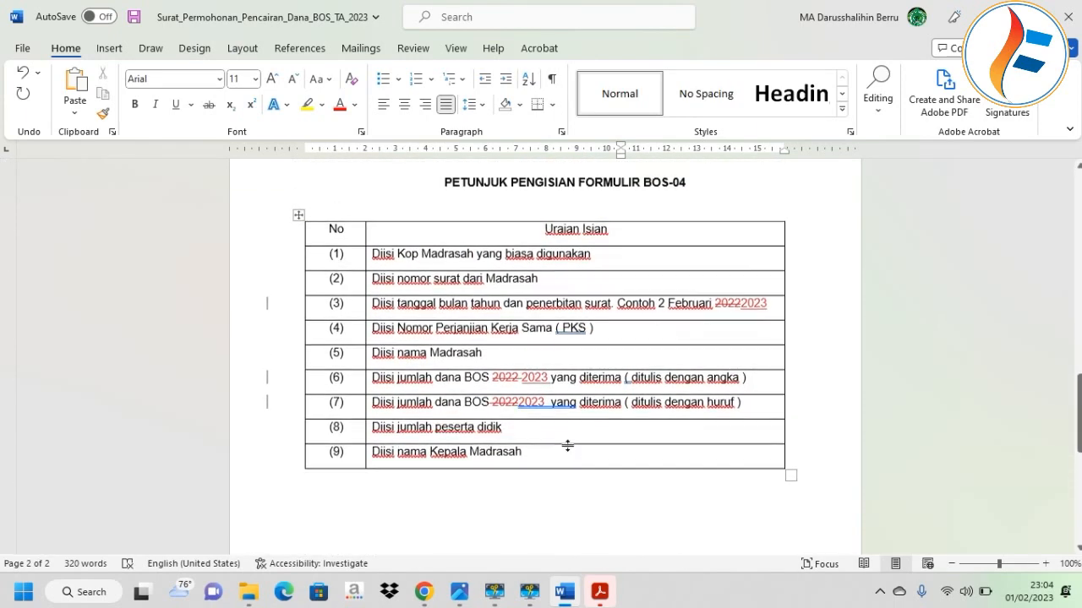
scroll(569, 446, "down", 2)
scroll(506, 397, "up", 15)
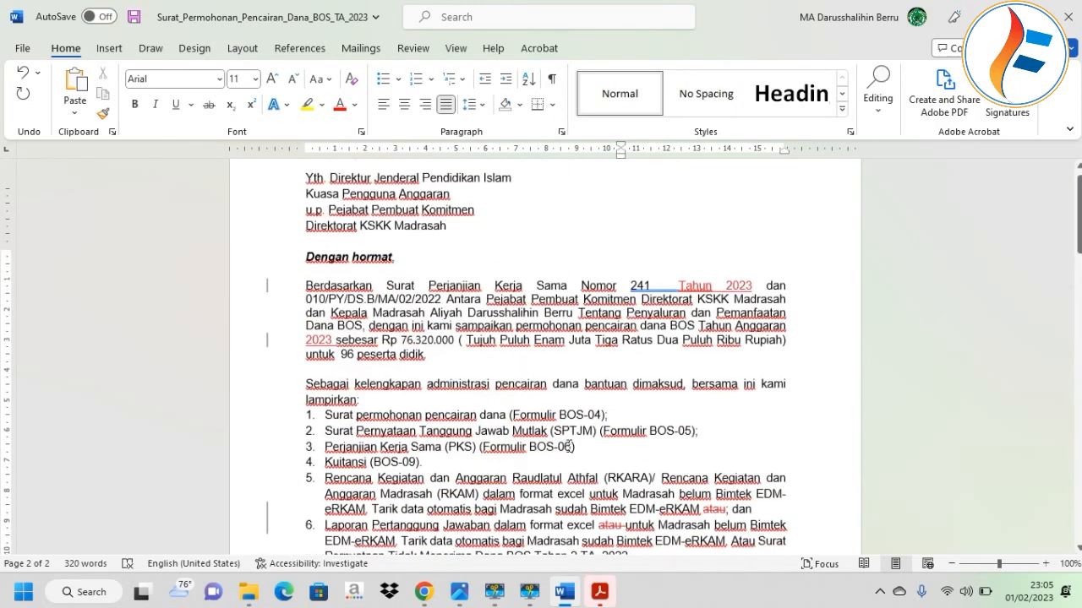
left_click(551, 259)
left_click(262, 289)
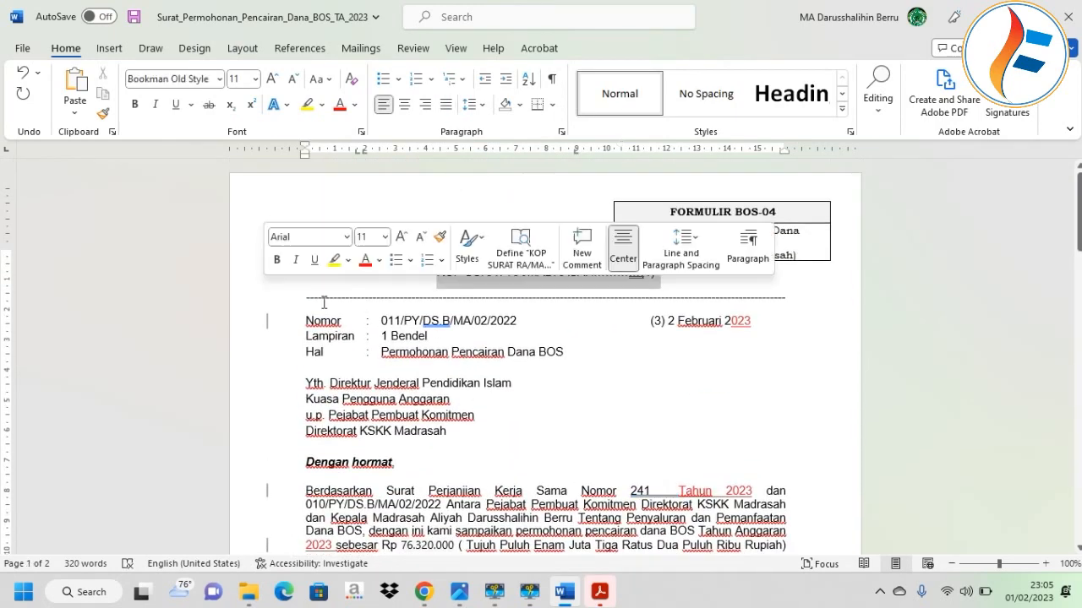
left_click(601, 374)
left_click(248, 591)
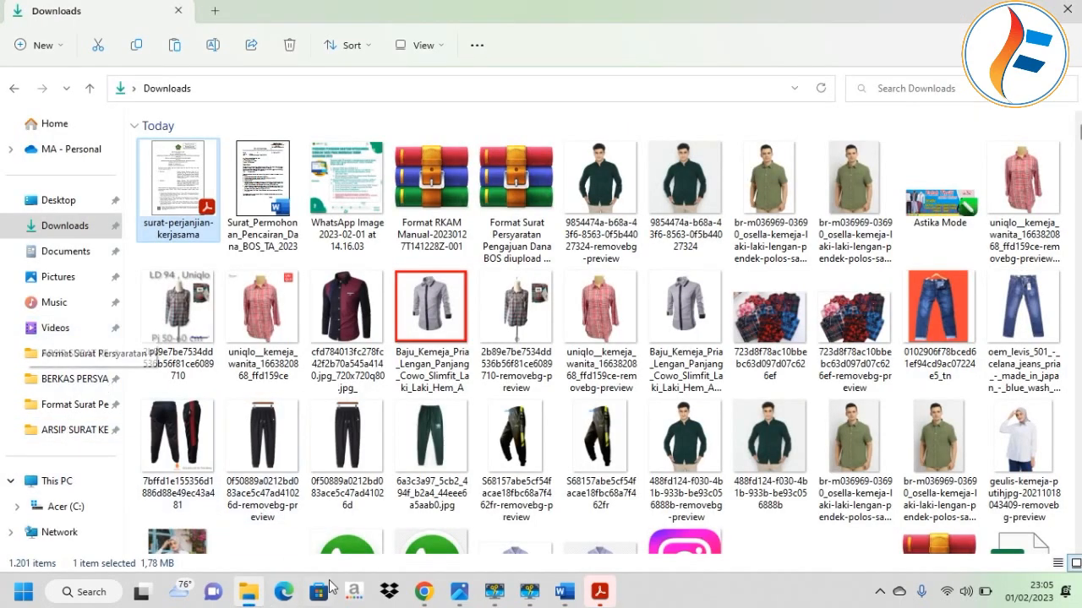
Open Formulir_SPTJM_BOS_2023 from Music > BERKAS PERSYARATAN BOS 2023.
left_click(423, 592)
scroll(521, 406, "down", 1)
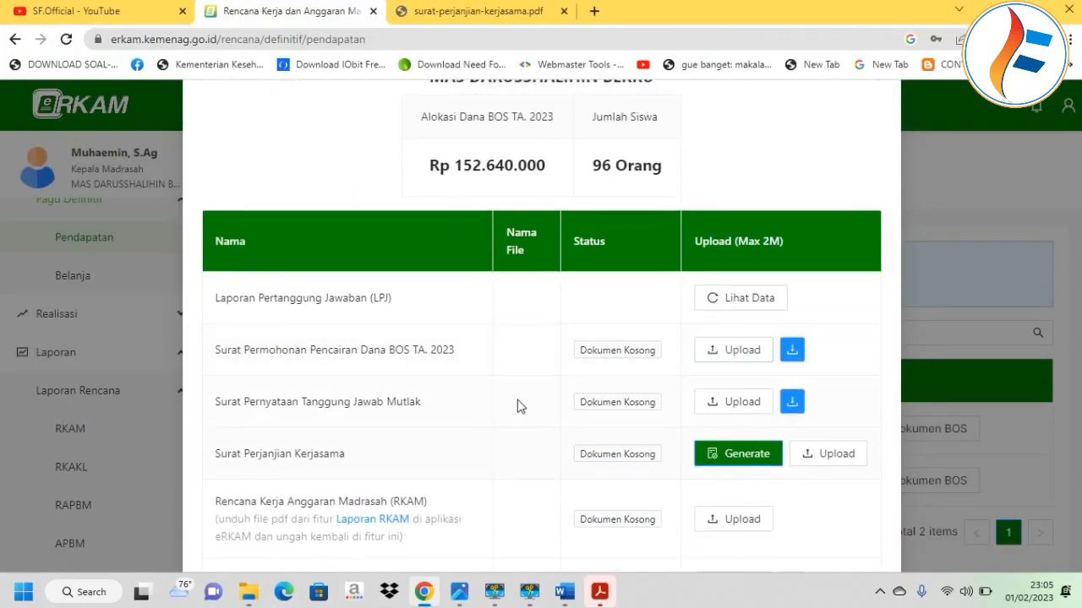
left_click(248, 591)
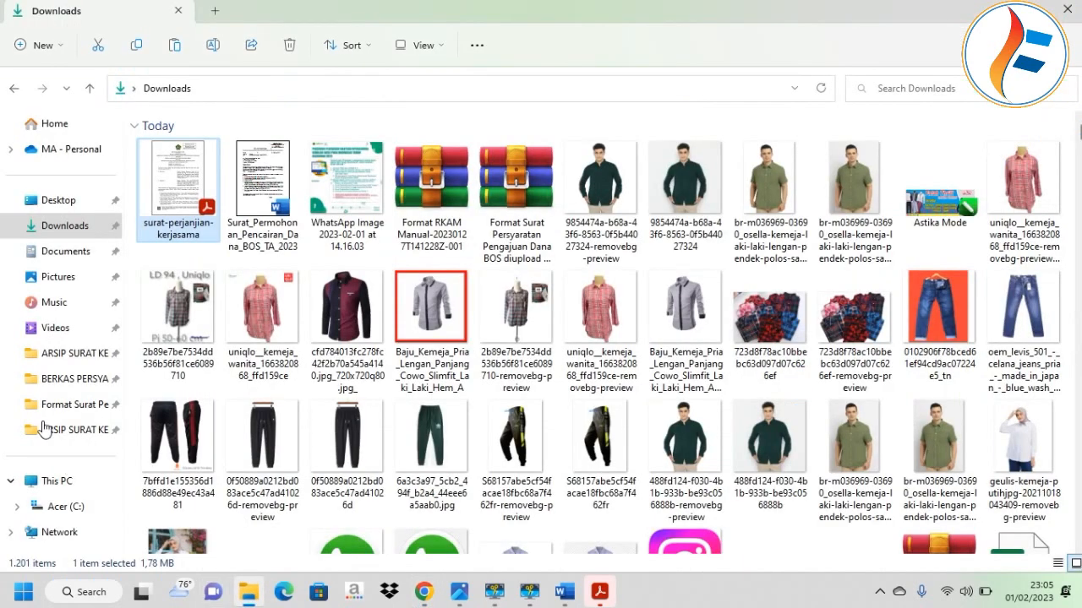
left_click(66, 305)
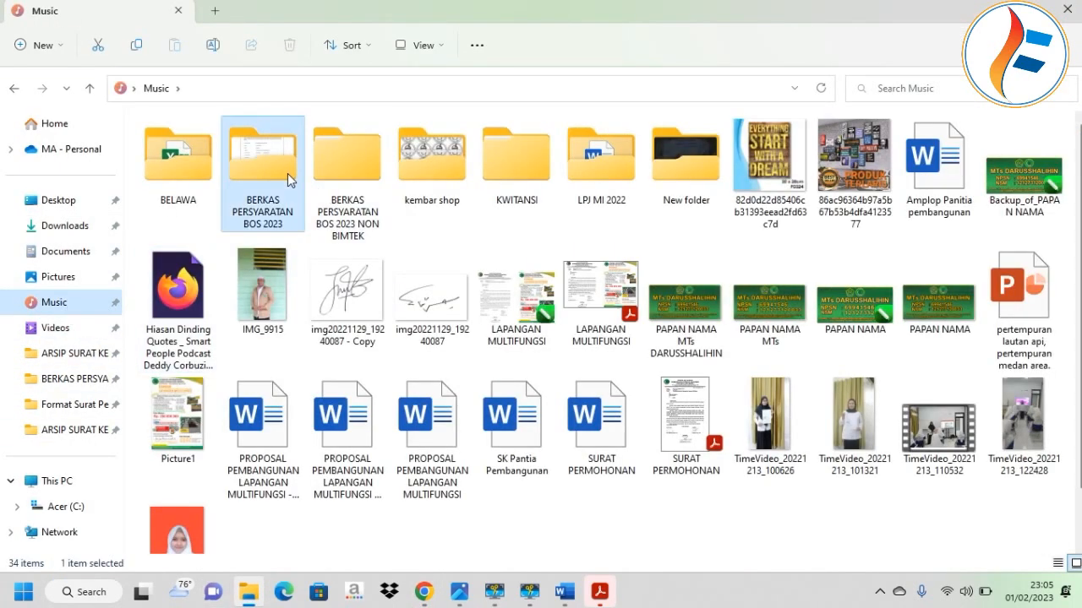
double_click(288, 173)
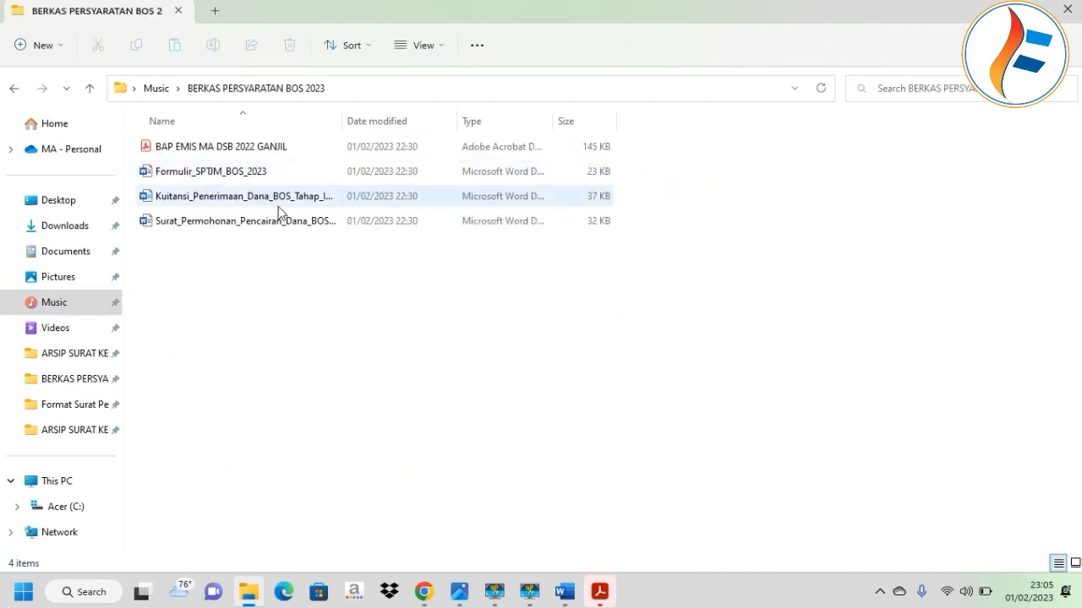
double_click(238, 172)
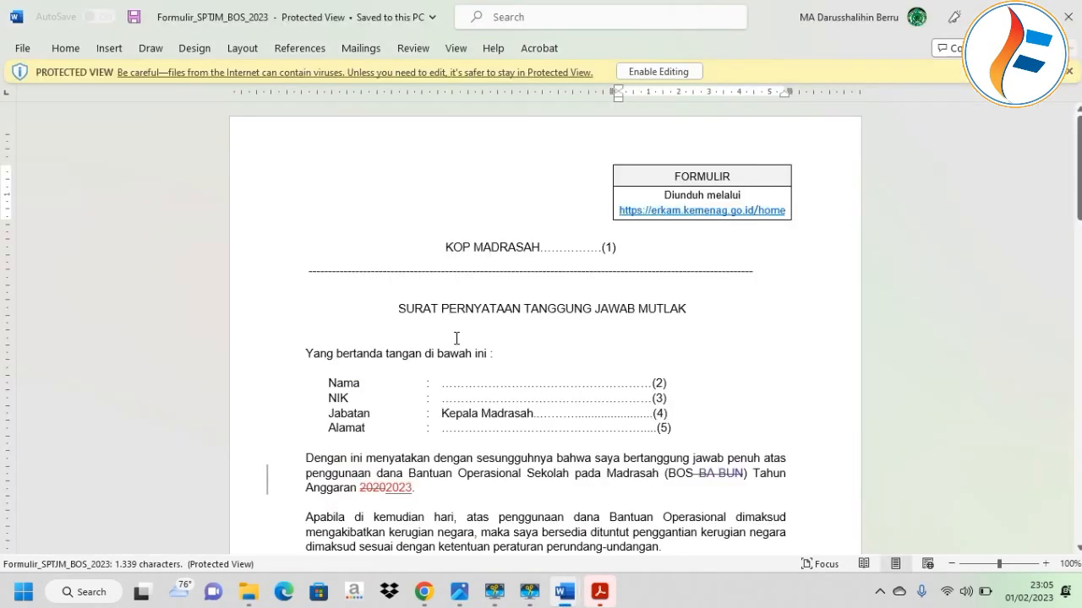
Enable editing of the protected form and enter the madrasah head's name on the Nama line.
scroll(719, 307, "down", 2)
left_click_drag(692, 299, 499, 306)
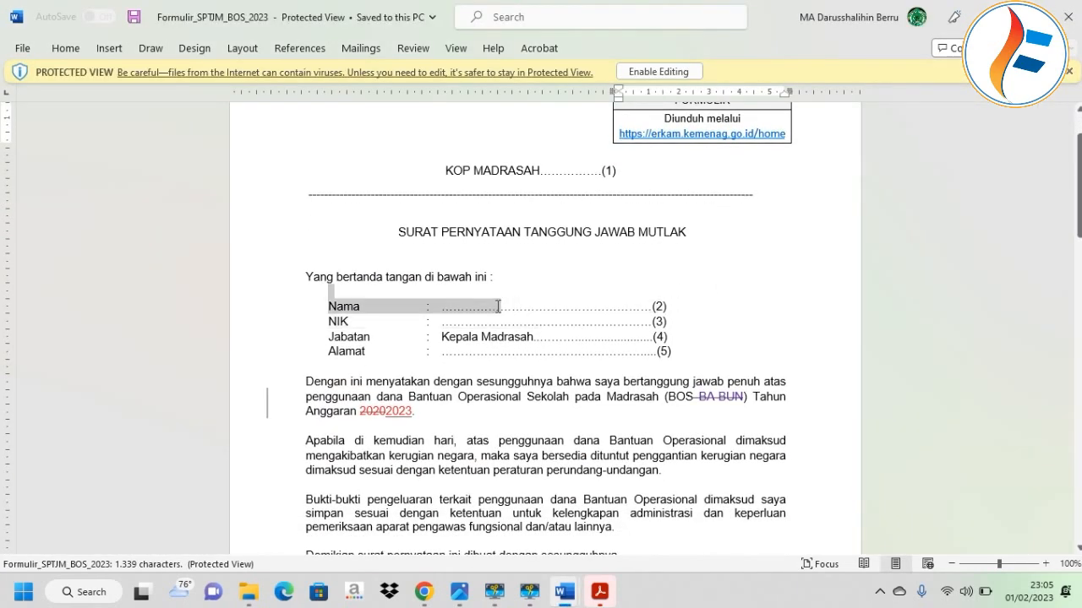
left_click(499, 306)
left_click(465, 174)
left_click_drag(673, 309, 442, 302)
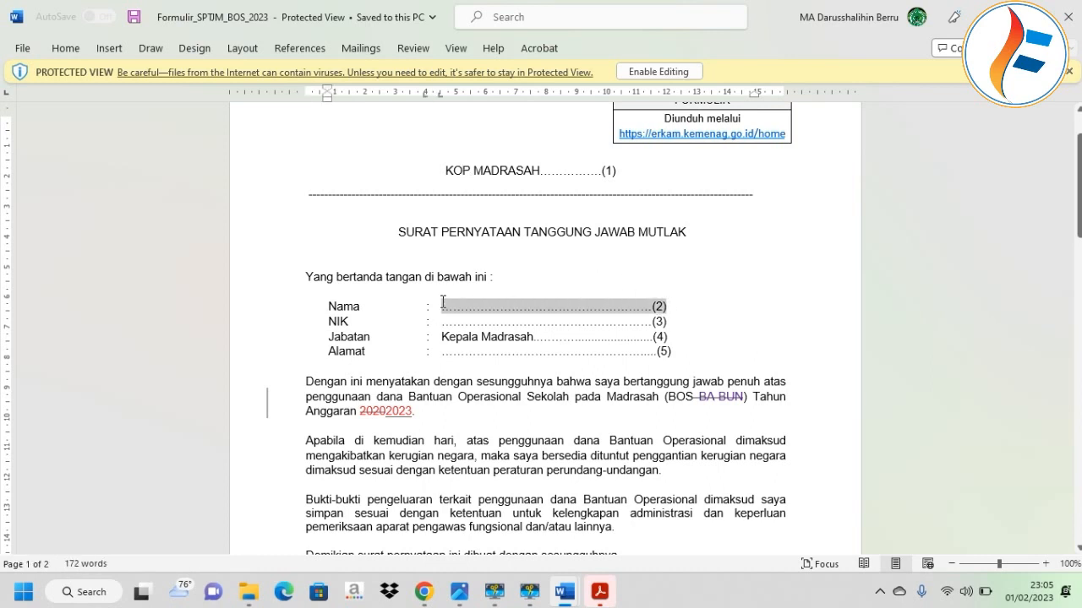
key("BackSpace")
key("Caps_Lock")
key("Caps_Lock")
left_click(654, 71)
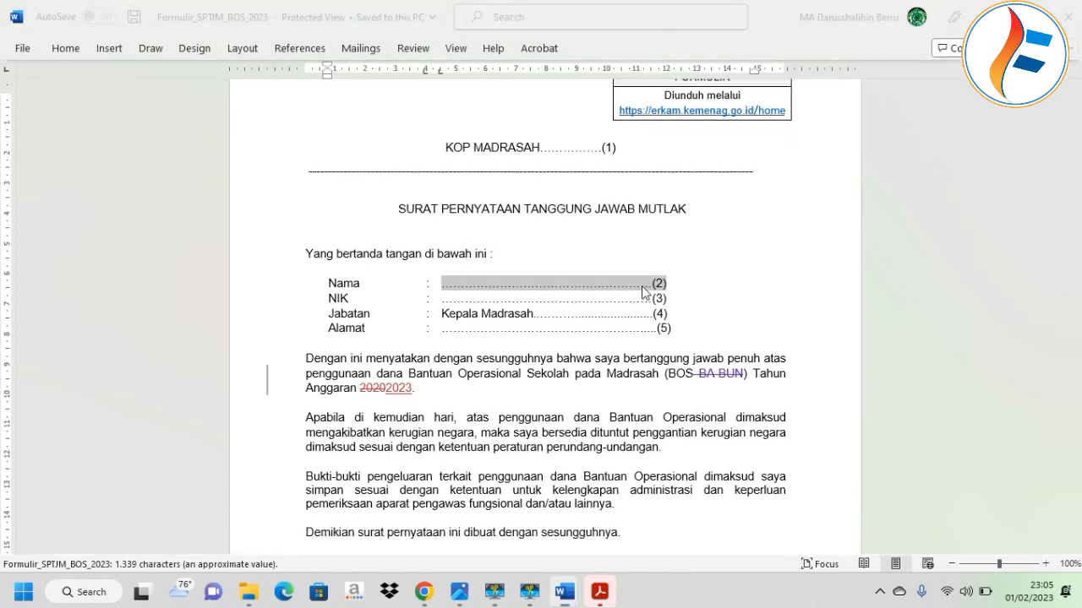
left_click_drag(669, 439, 437, 442)
type("Muha")
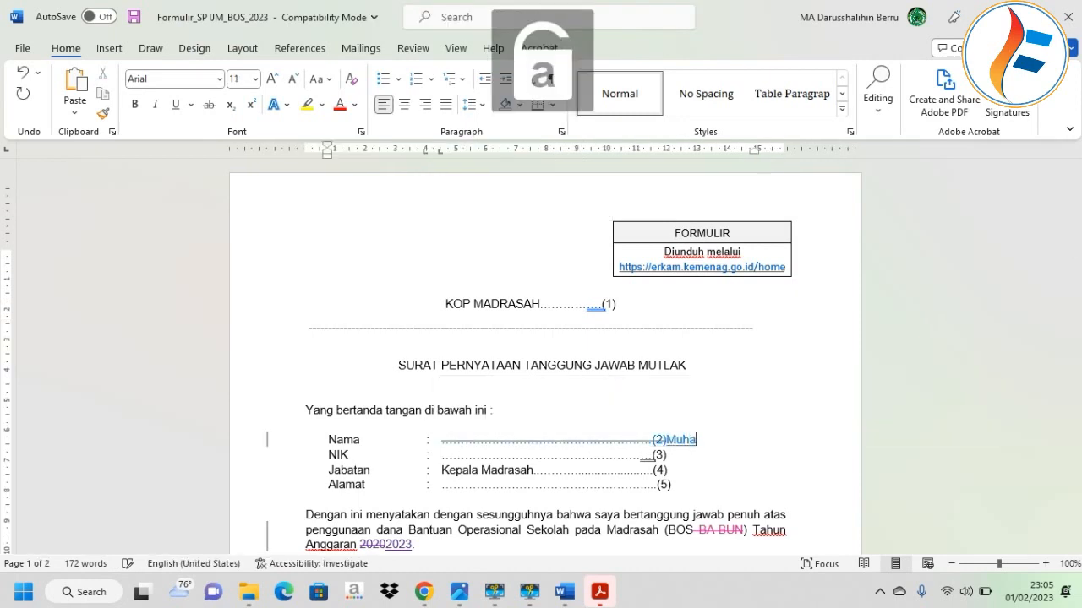
left_click_drag(702, 441, 449, 439)
key("Delete")
type("Muhaem")
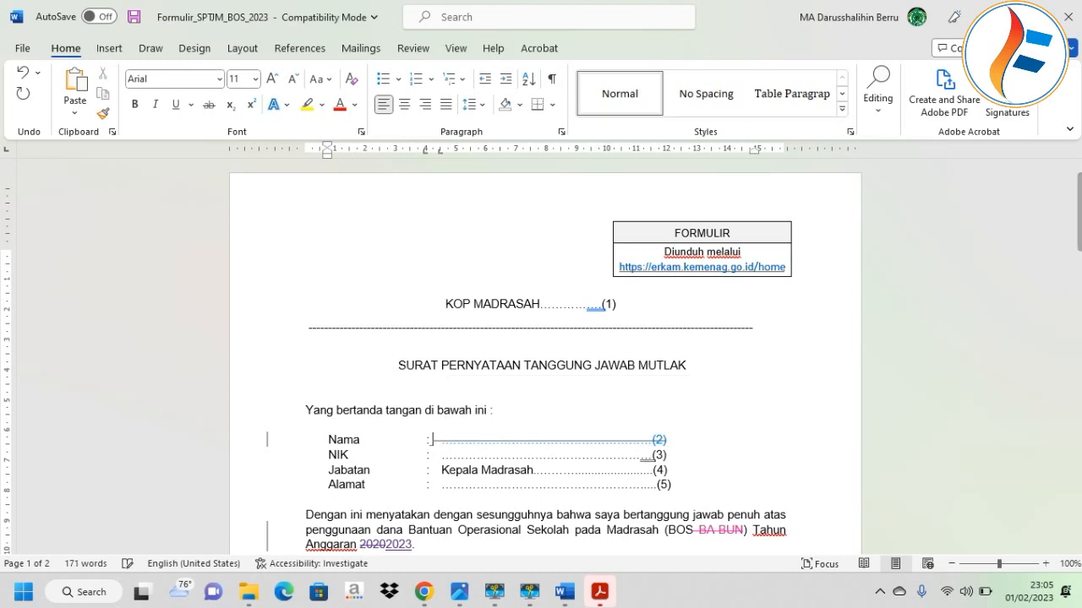
type("in")
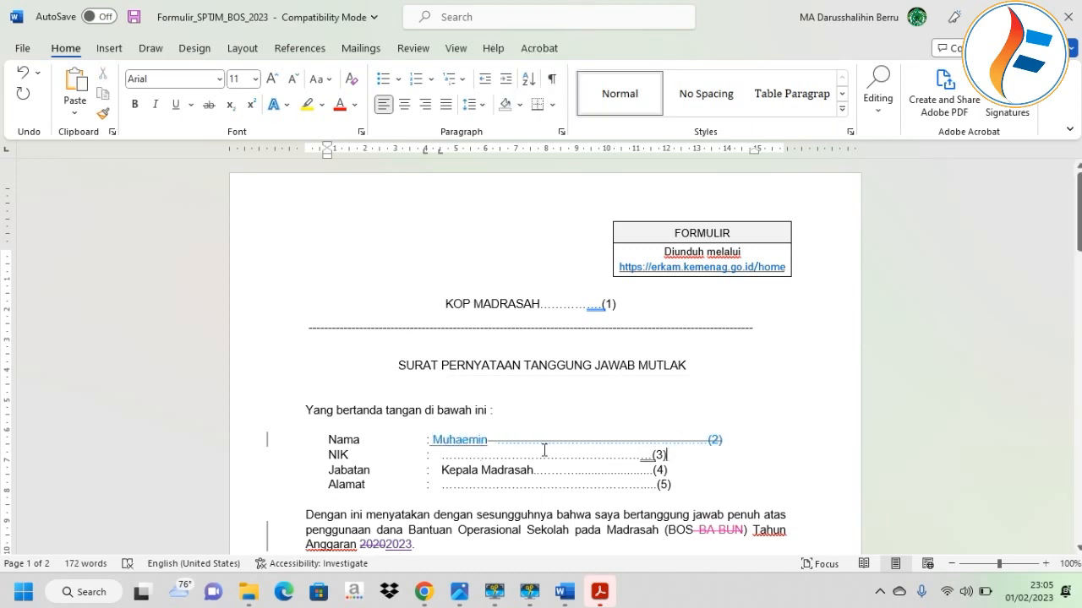
Fill the NIK line with the head's ID number and Jabatan with Kepala Madrasah Aliyah Darusshalihin.
left_click_drag(667, 454, 451, 454)
type("675")
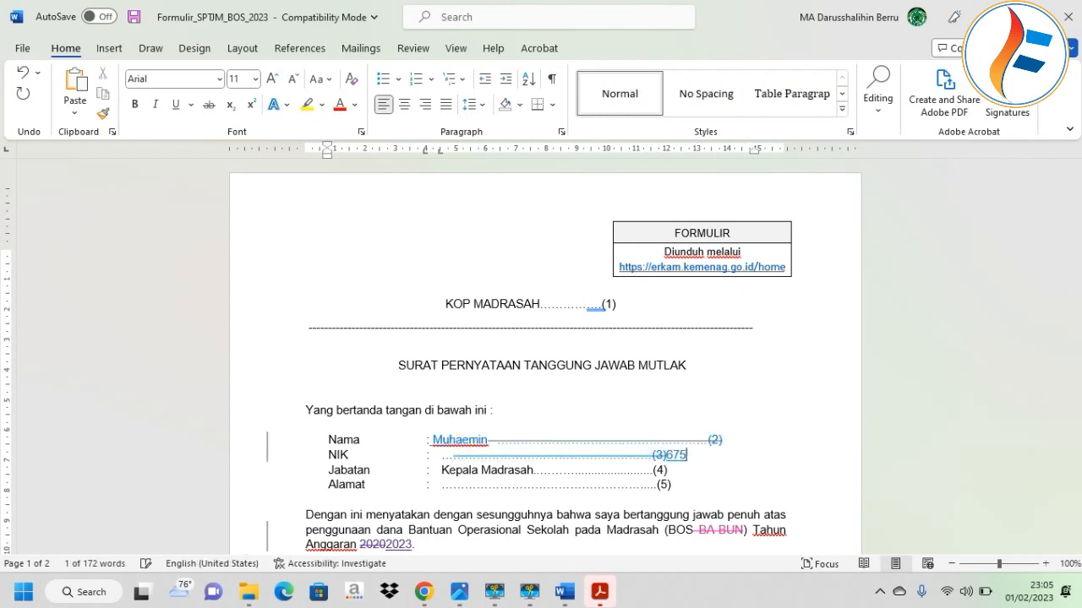
type("4")
left_click_drag(669, 470, 542, 463)
key("BackSpace")
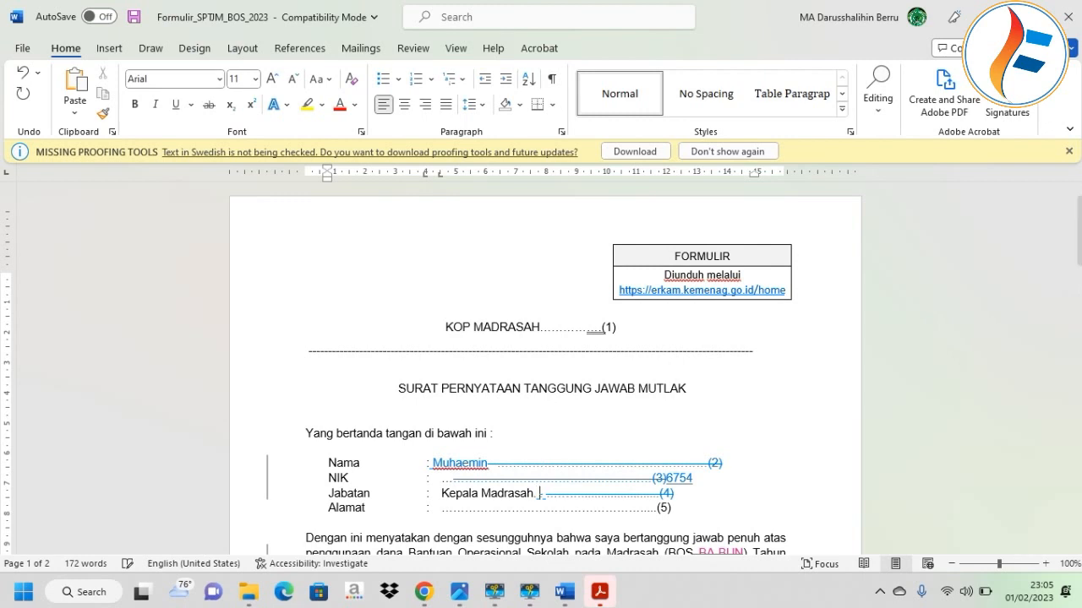
key("Caps_Lock")
type("A")
key("Caps_Lock")
type("liyah")
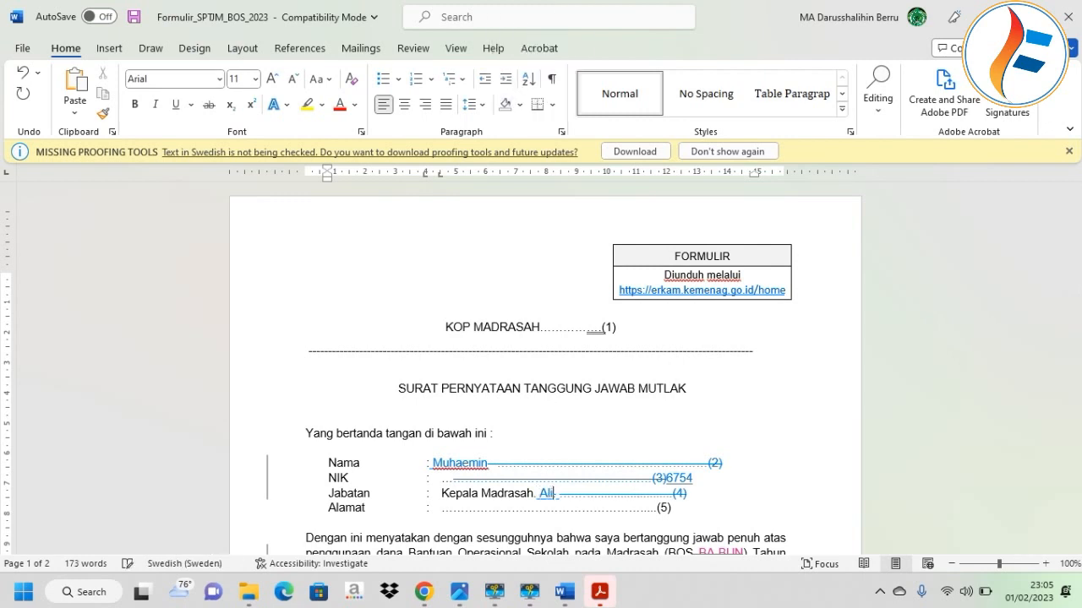
key("Caps_Lock")
type("D")
key("Caps_Lock")
type("ansshalih")
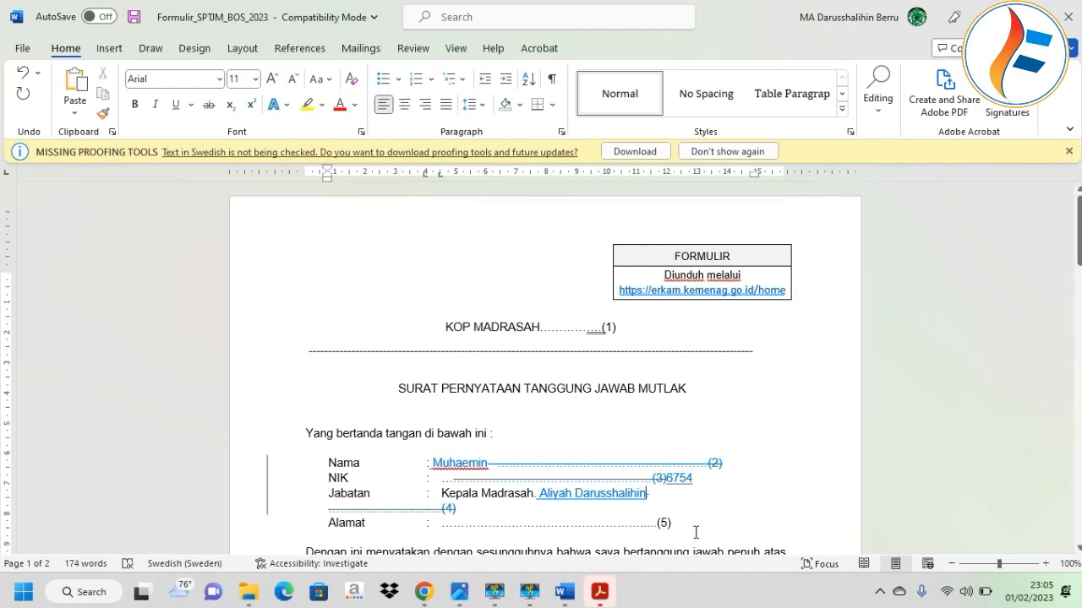
Replace the dotted (5) placeholder on the Alamat line with the head's address.
left_click_drag(694, 526, 509, 522)
scroll(485, 486, "down", 3)
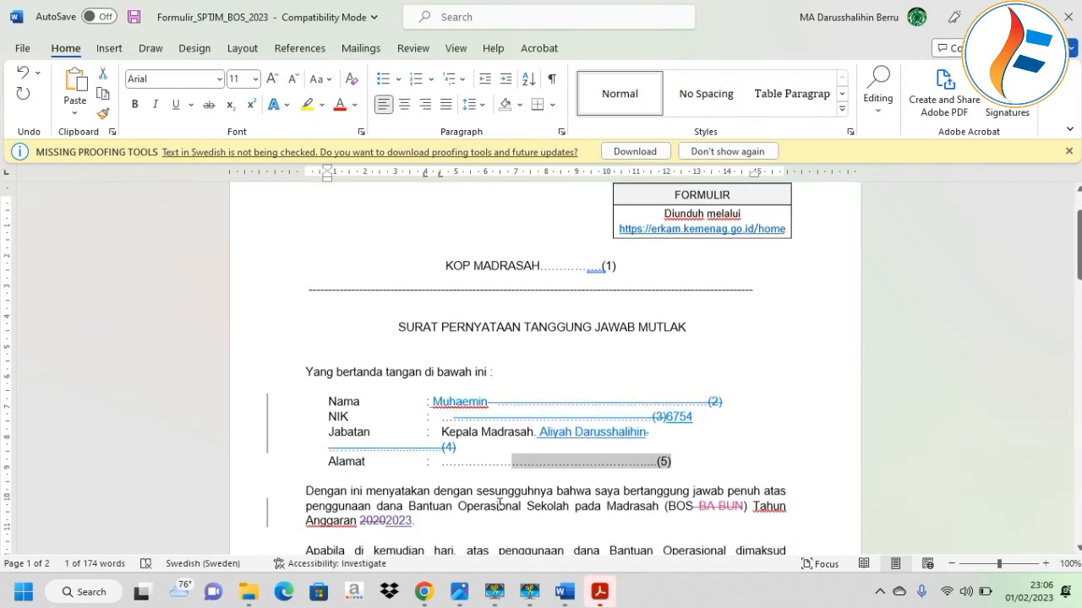
scroll(486, 486, "down", 15)
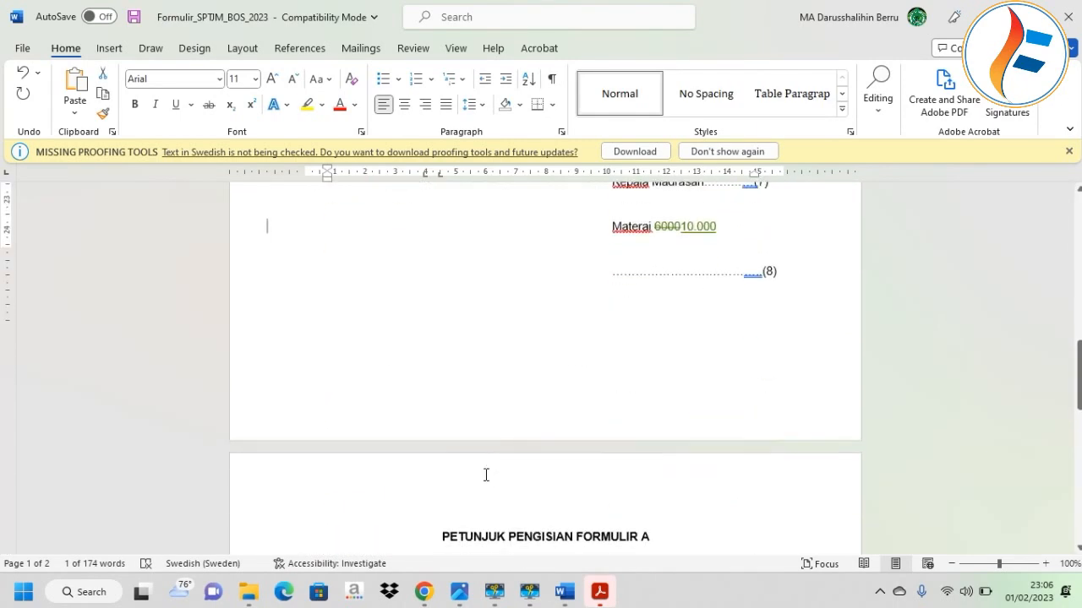
scroll(486, 475, "down", 4)
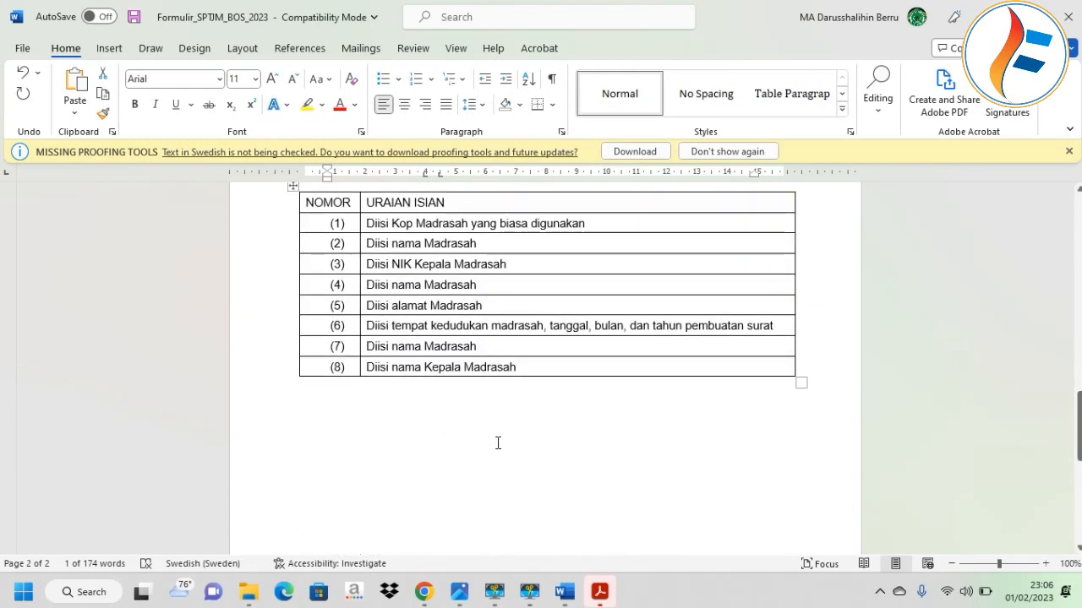
scroll(492, 380, "up", 6)
scroll(492, 380, "up", 9)
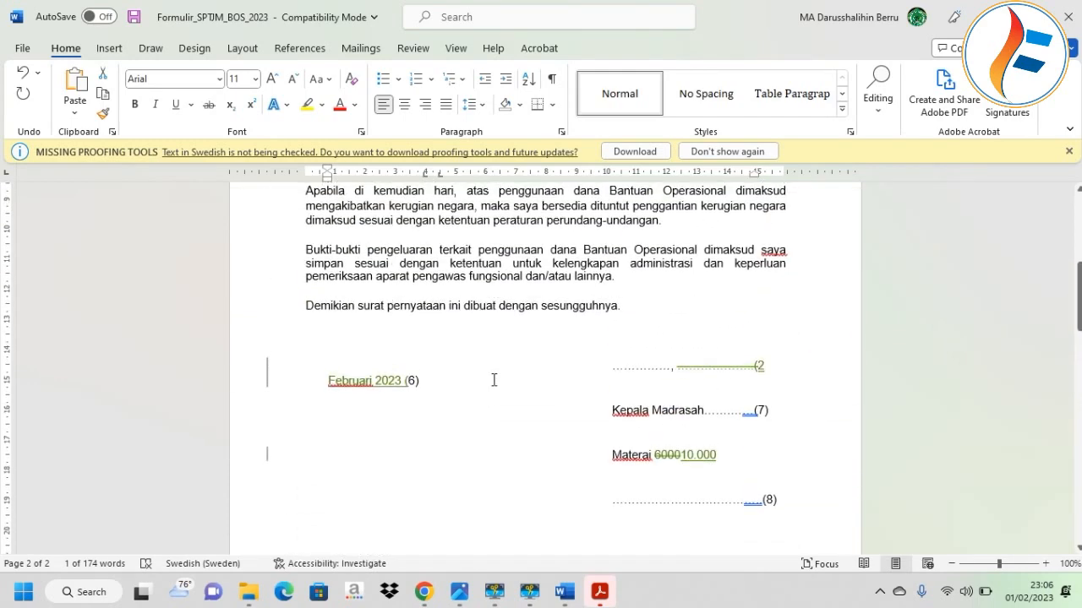
key("BackSpace")
key("BackSpace")
key("BackSpace")
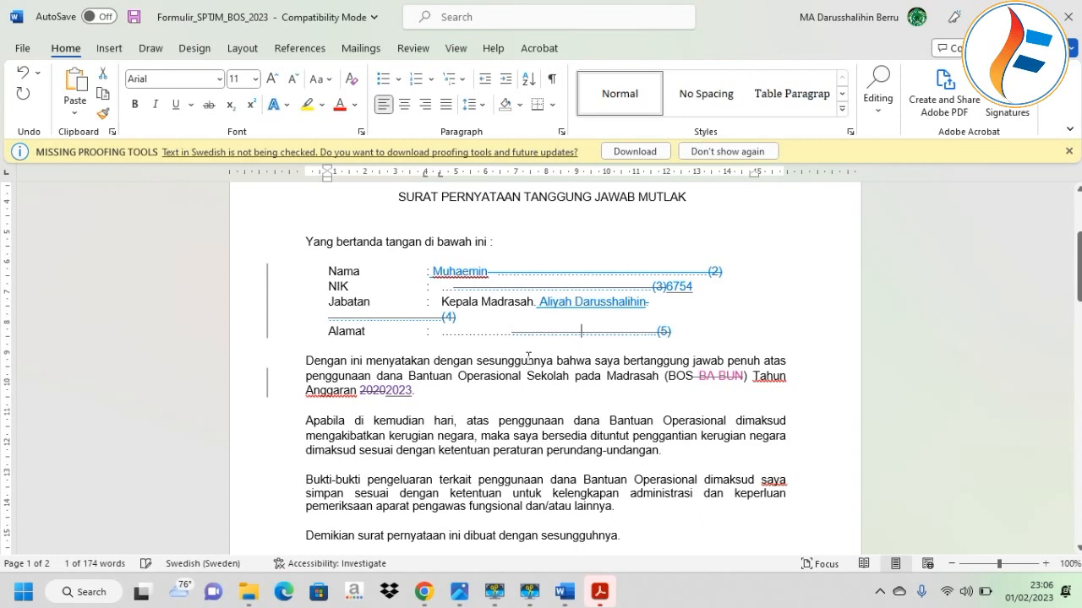
type("B")
key("Caps_Lock")
type("e")
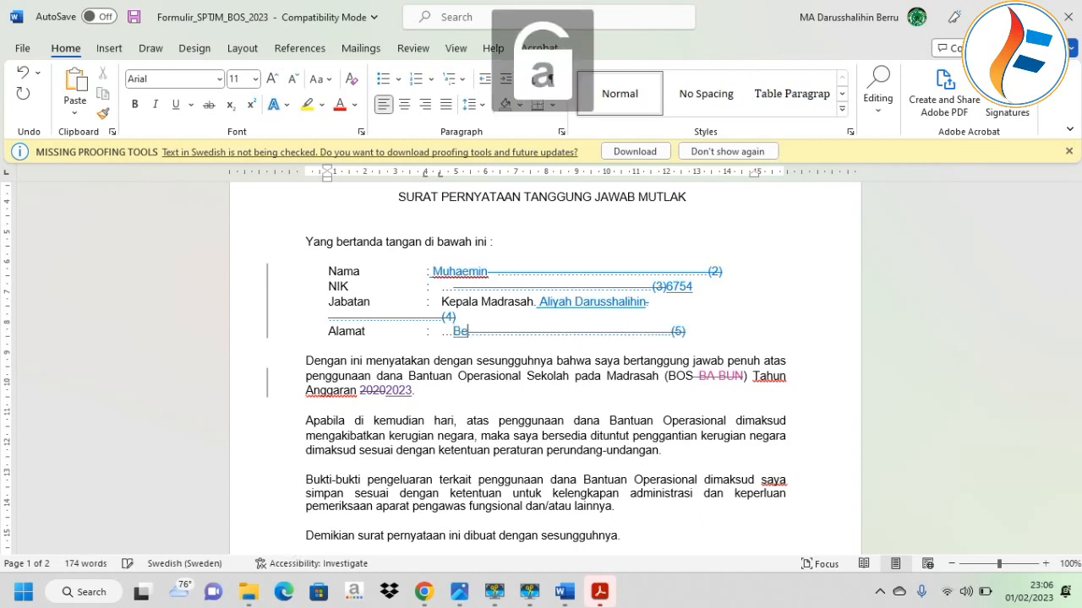
type("rru")
key("Caps_Lock")
type("K")
key("Caps_Lock")
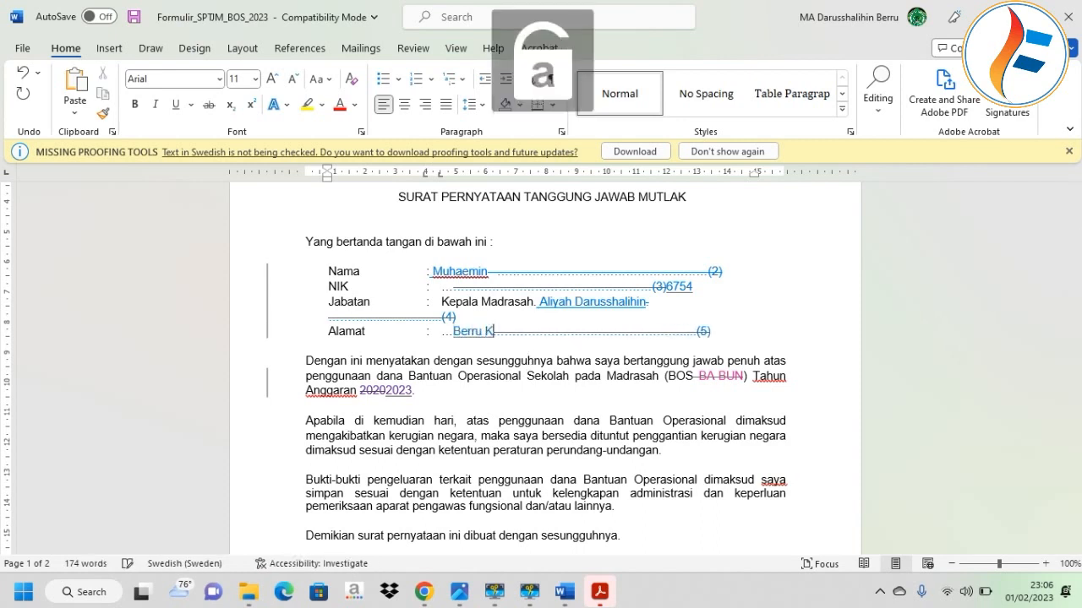
type("elurahan")
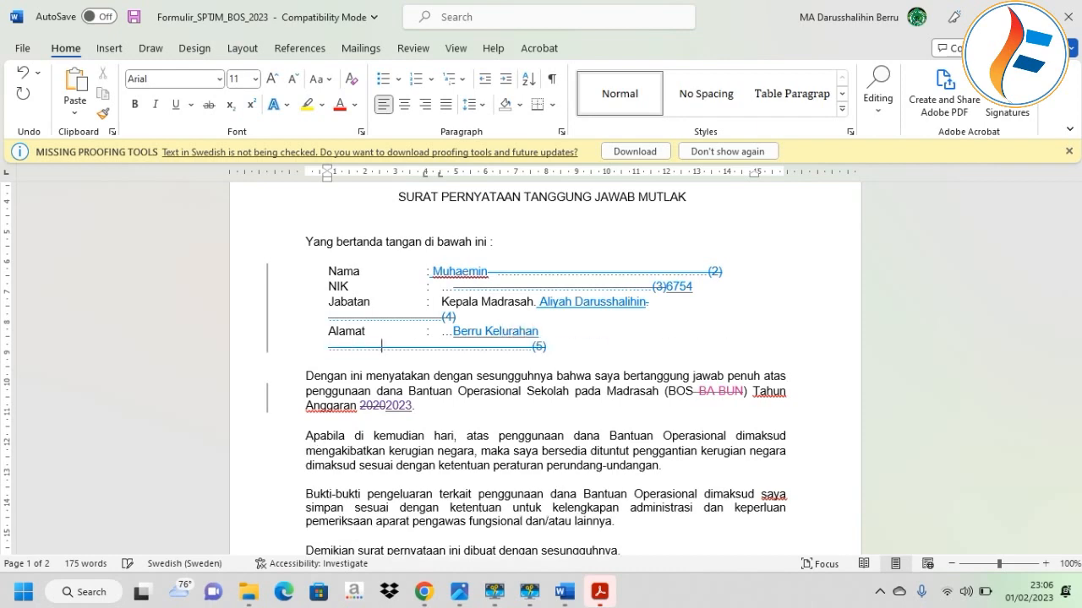
key("Caps_Lock")
type("U")
key("Caps_Lock")
type("jung")
scroll(669, 432, "down", 5)
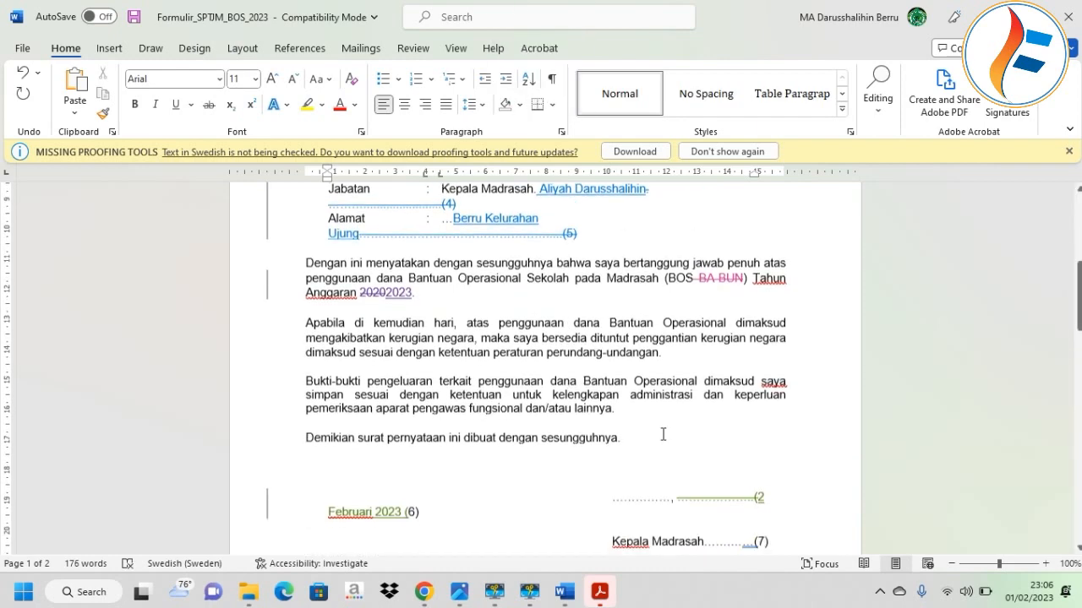
left_click_drag(771, 338, 604, 345)
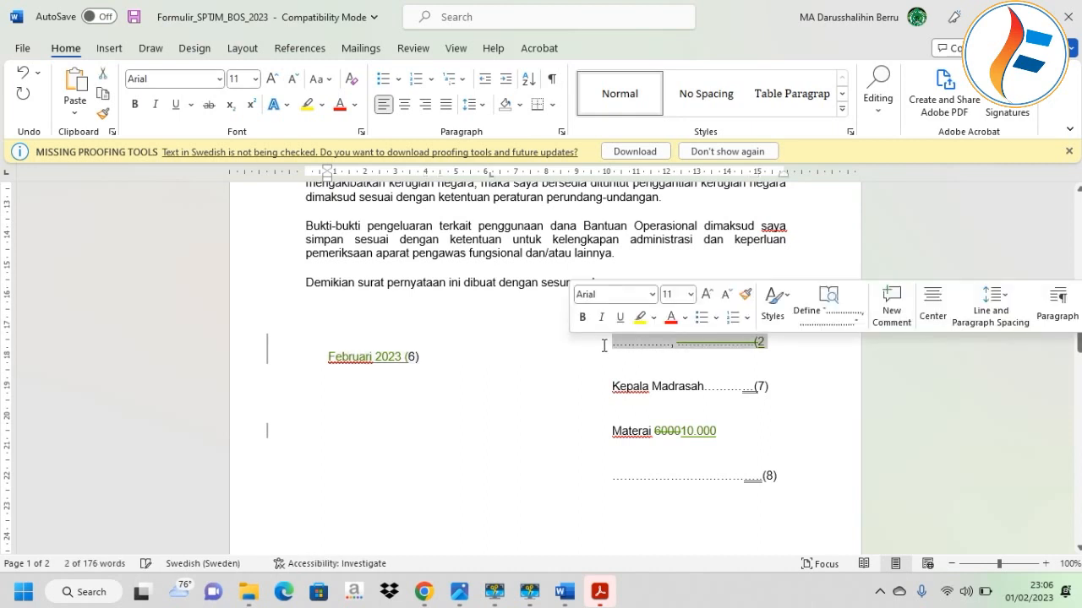
type("Berru, 01")
scroll(608, 345, "down", 1)
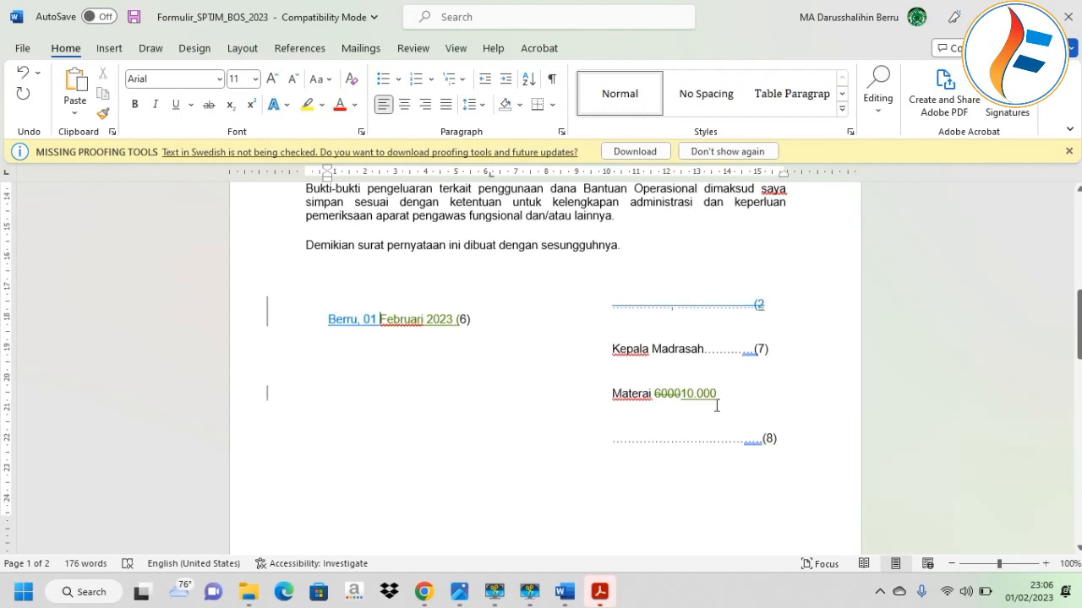
left_click_drag(773, 347, 704, 348)
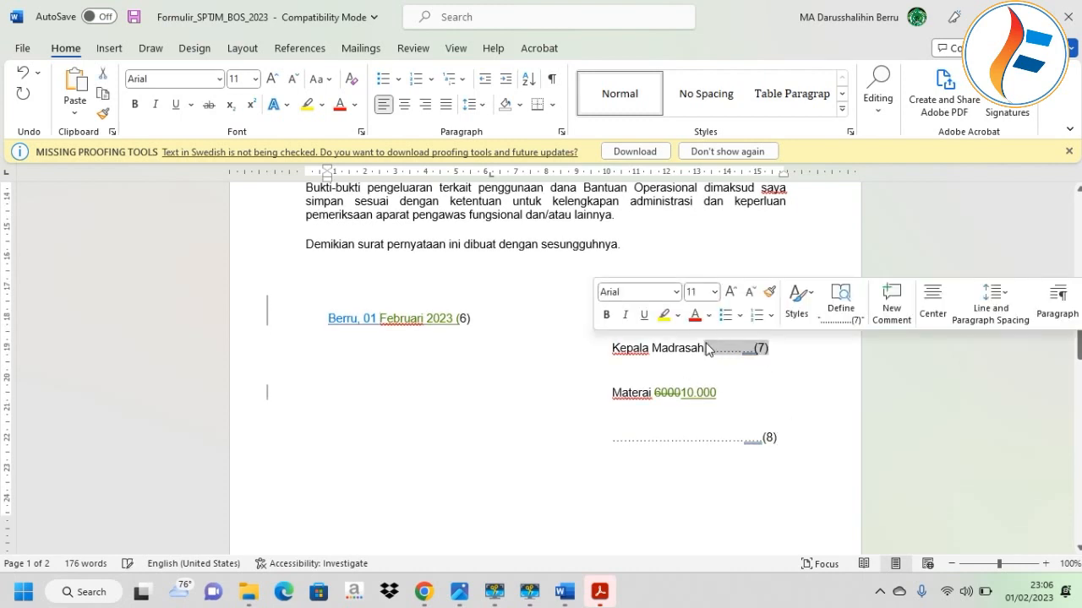
type("A")
key("Return")
type("liyah Daruss")
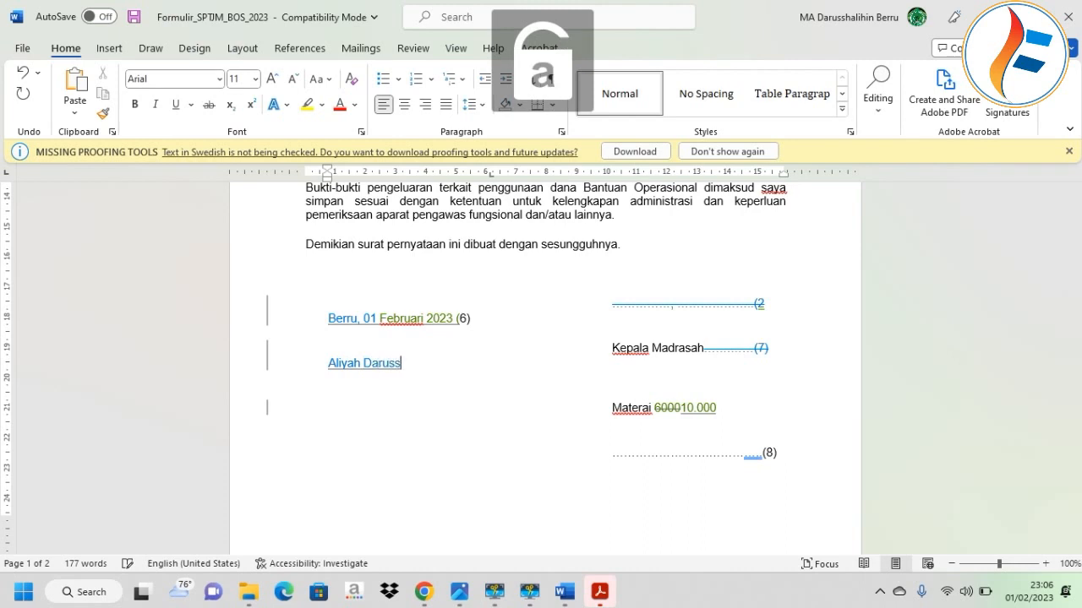
type("halihin")
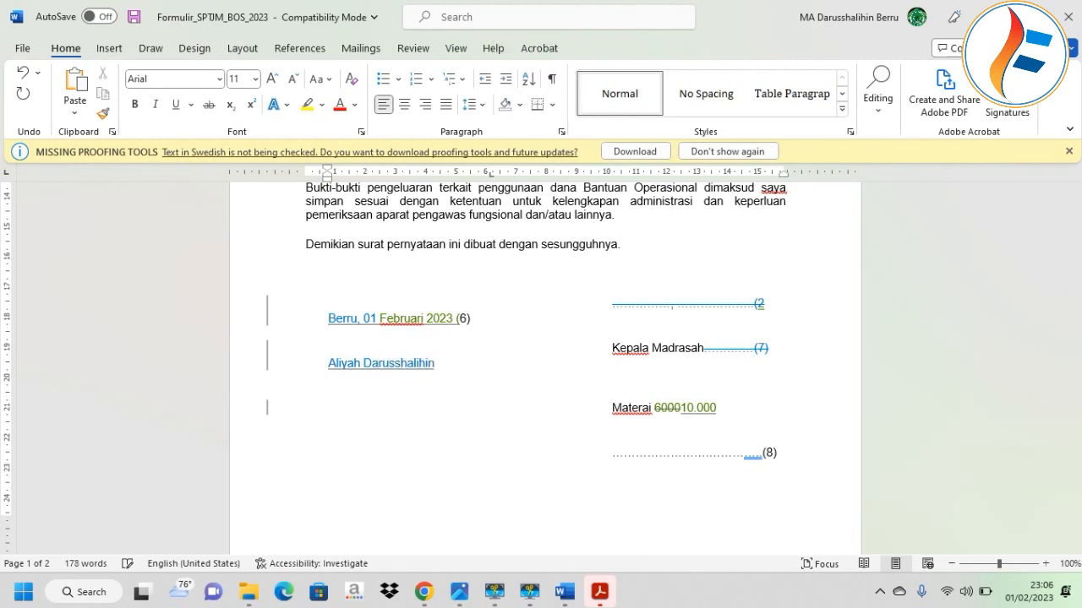
Enter the madrasah head's name on the (8) signature line.
left_click(606, 406)
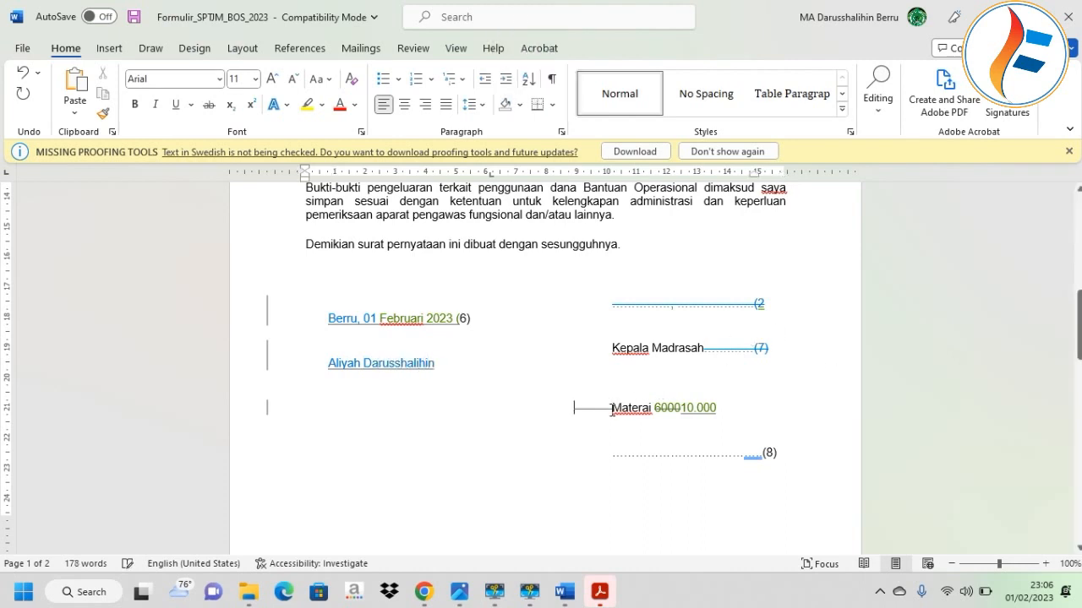
left_click(798, 457)
key("Caps_Lock")
type("M")
key("Caps_Lock")
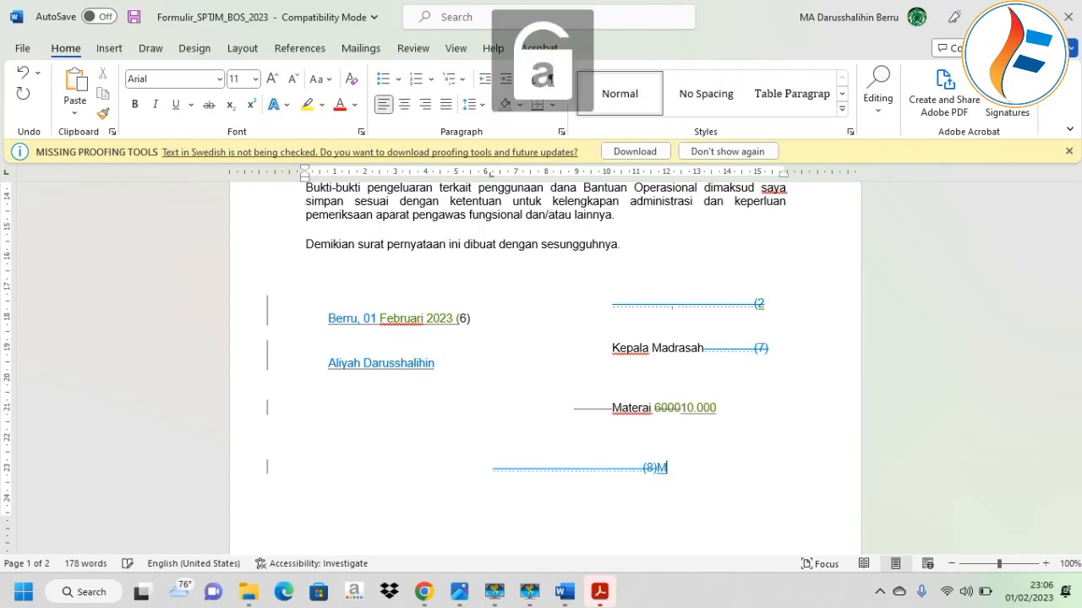
type("uhaemin")
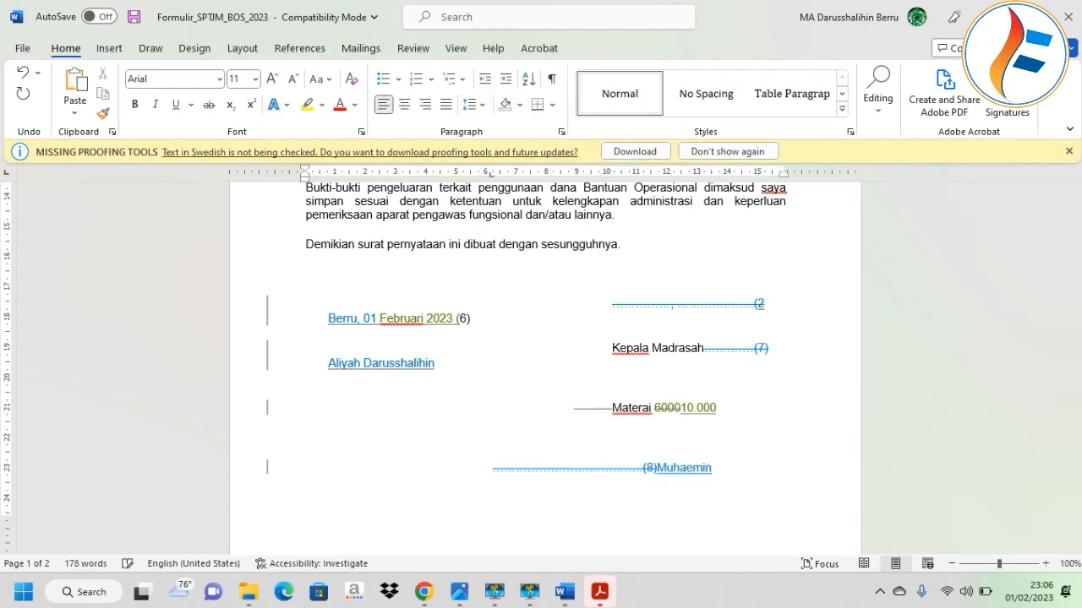
scroll(613, 456, "up", 6)
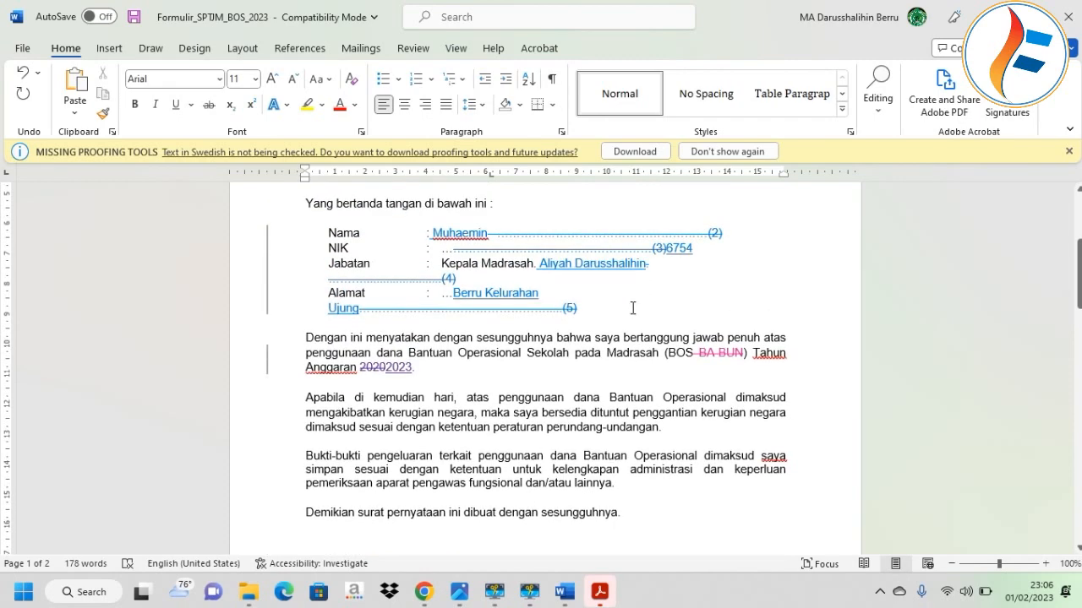
left_click_drag(610, 300, 729, 229)
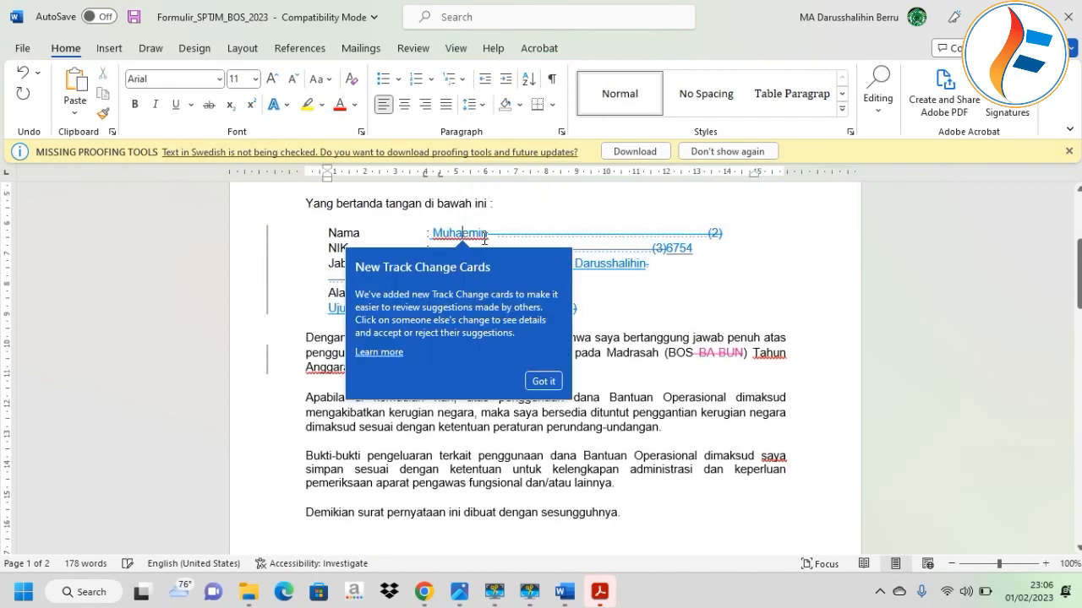
scroll(713, 258, "down", 4)
Dismiss the track changes notice and open Kuitansi_Penerimaan_Dana_BOS from the requirements folder.
left_click(688, 256)
scroll(687, 261, "down", 4)
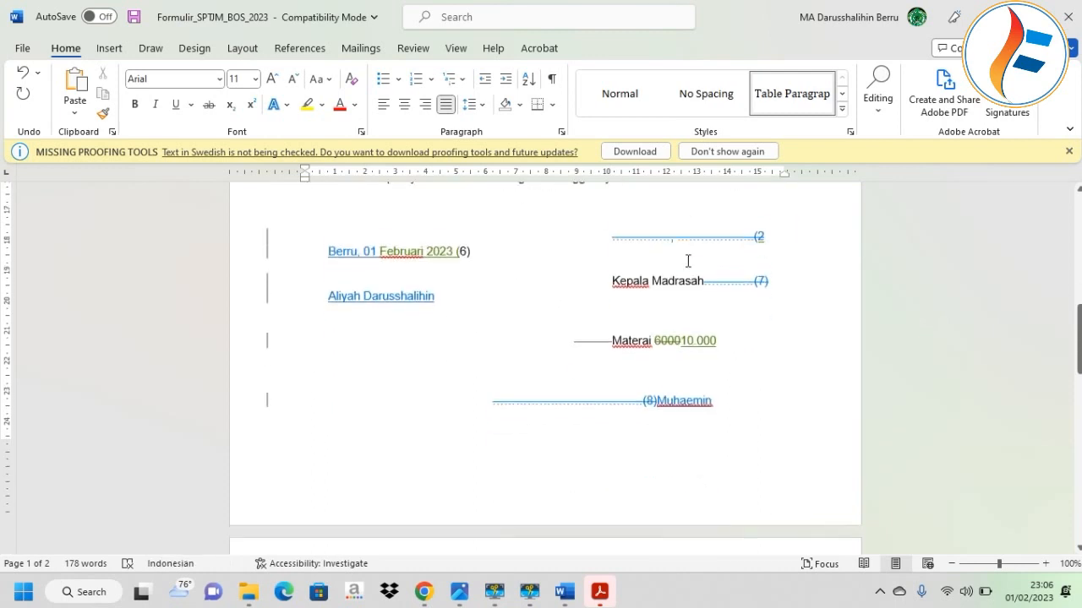
left_click(248, 591)
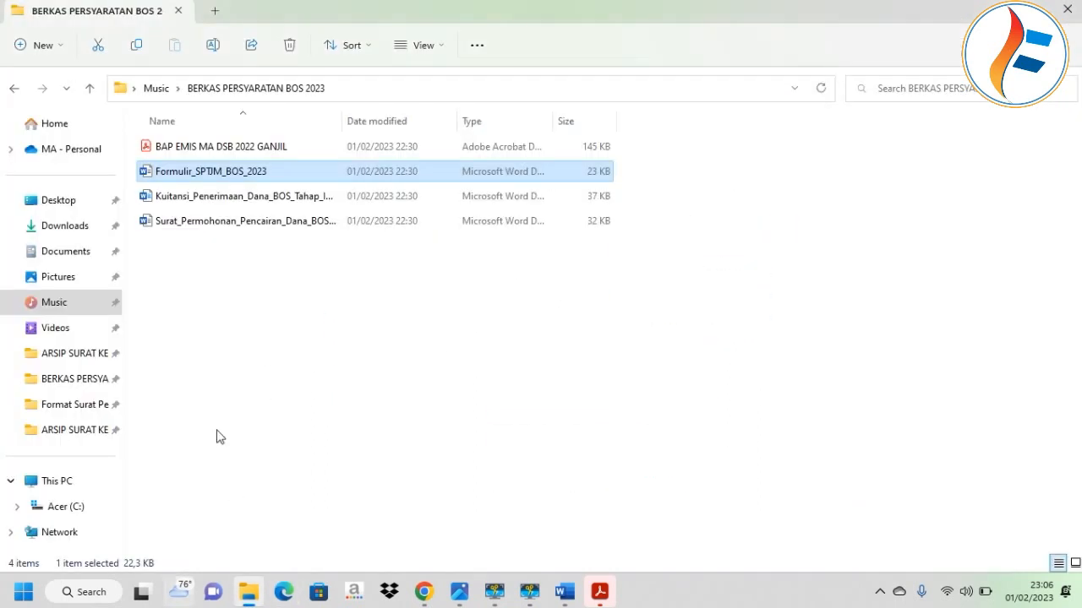
double_click(258, 201)
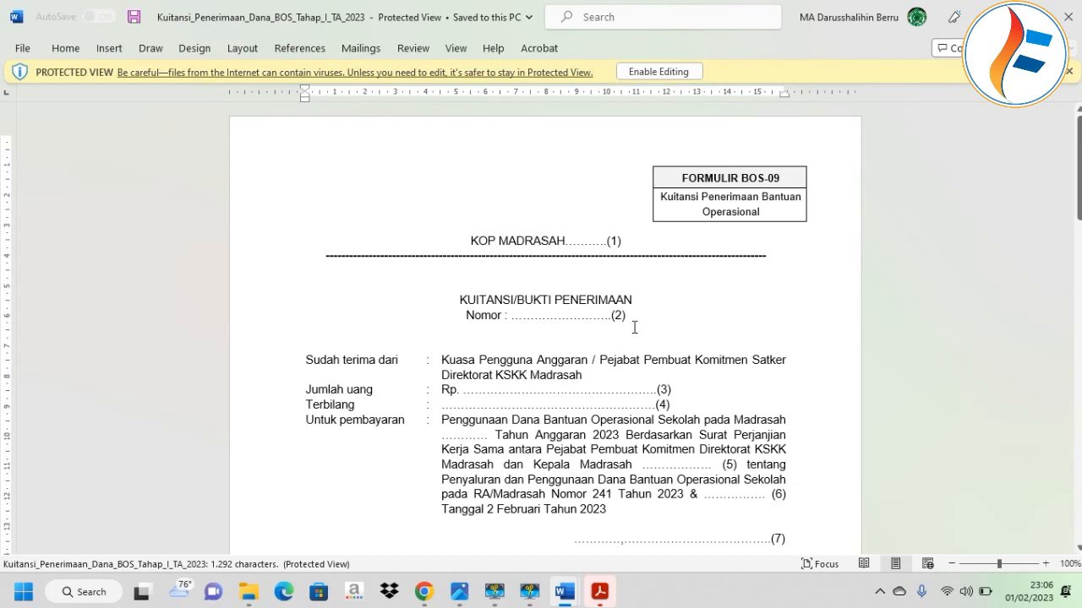
Enable editing on the receipt and set its Nomor to 012/PY/DS.B/MA/02/2022.
left_click_drag(609, 319, 510, 320)
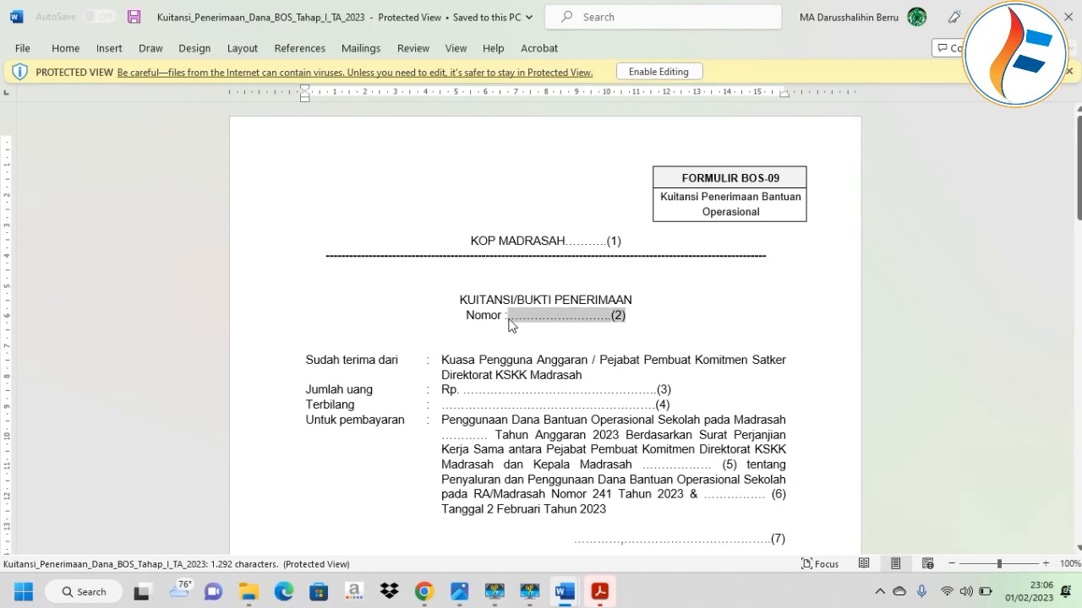
key("Delete")
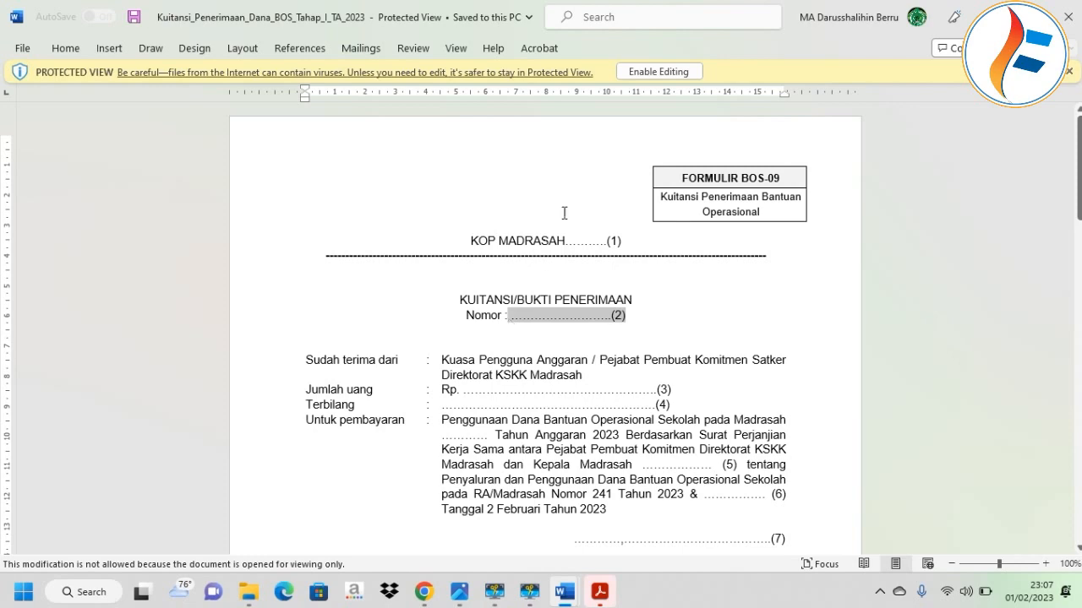
left_click(646, 77)
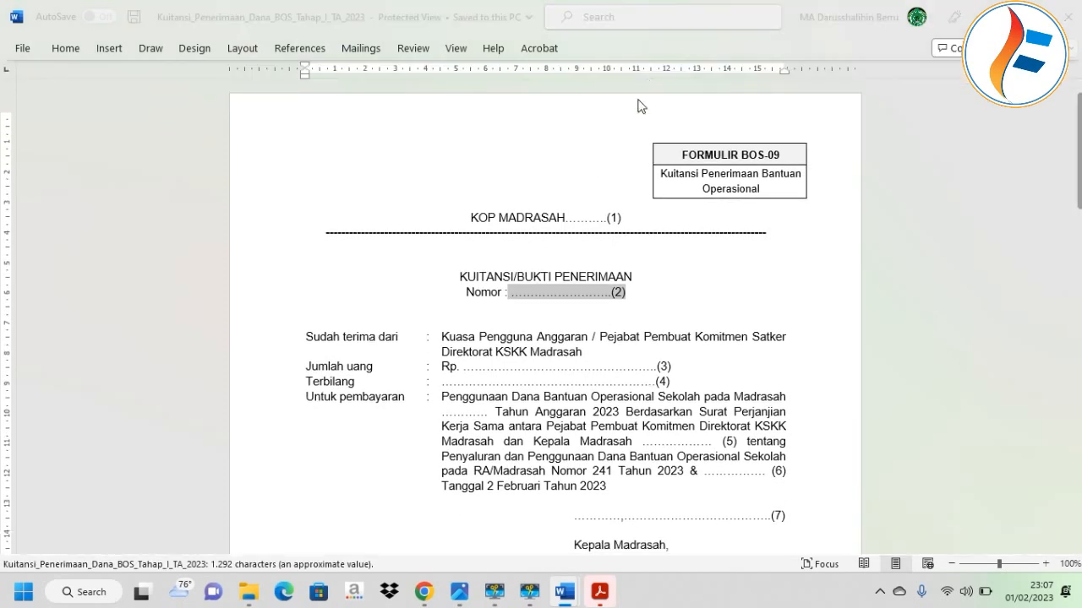
left_click_drag(642, 374, 519, 375)
type("012/")
key("Caps_Lock")
type("F")
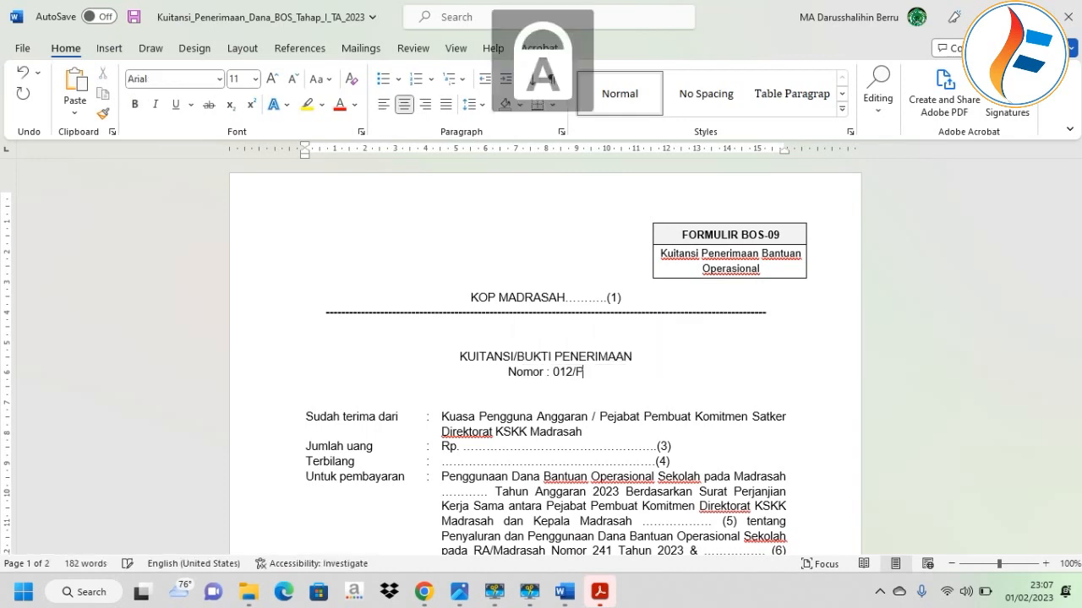
type("Y/DS.B/MA.")
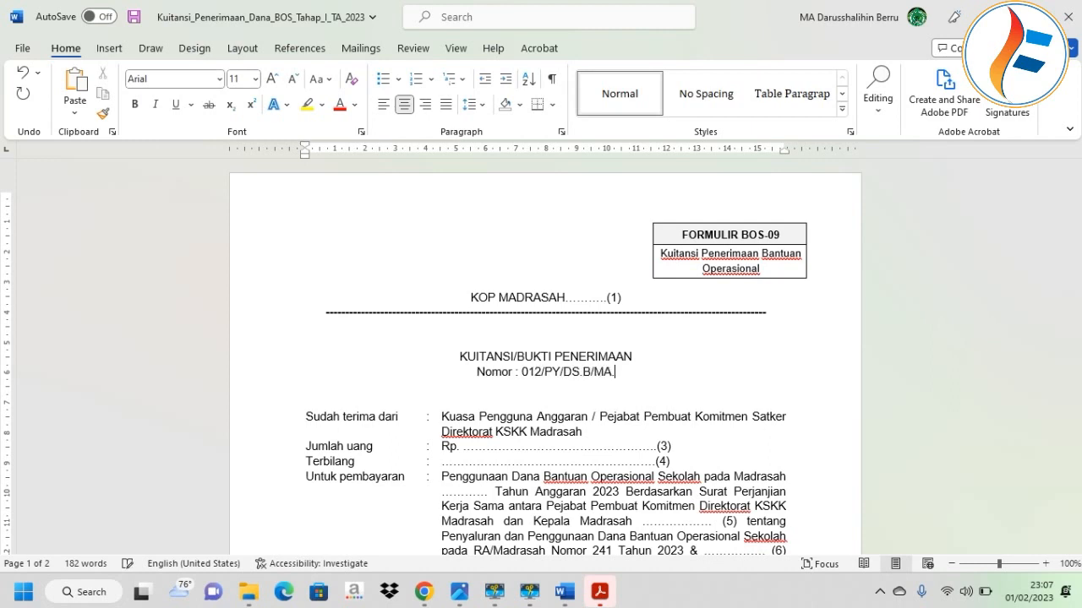
key("BackSpace")
type("/02/20")
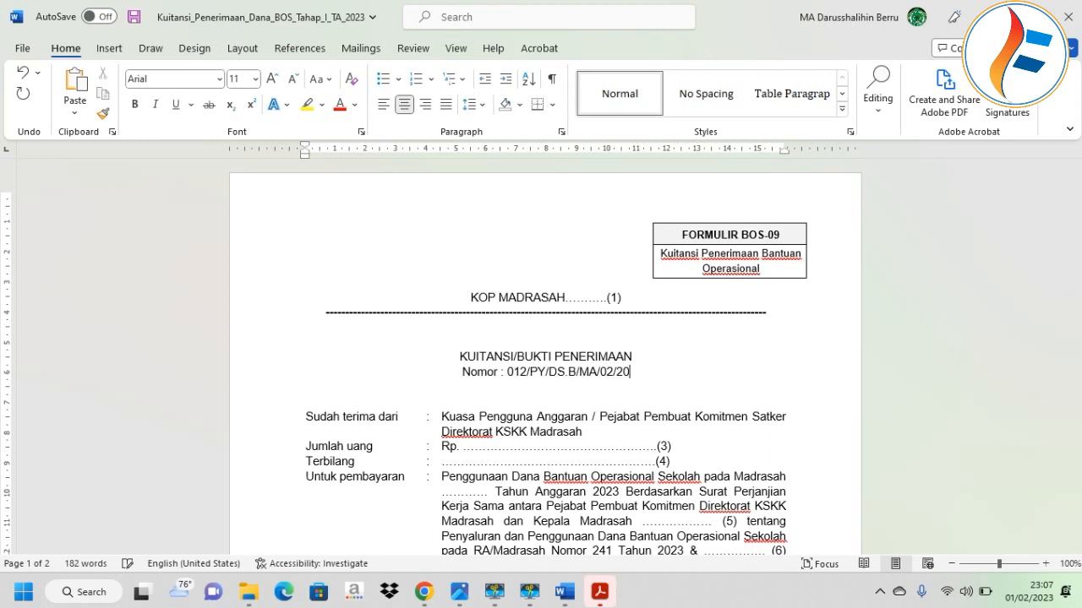
type("22")
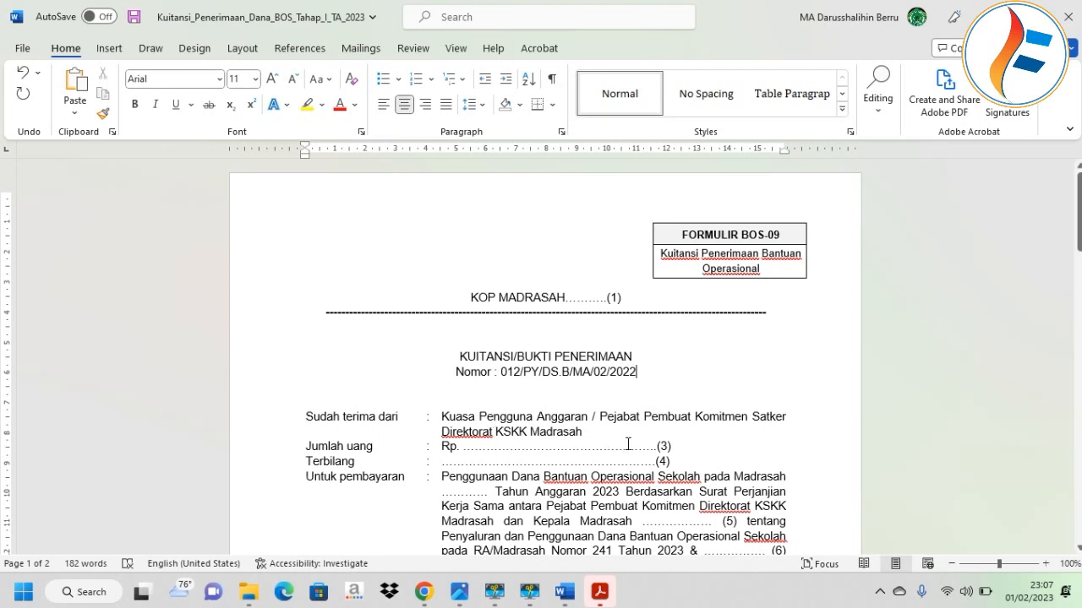
Enter Rp. 76.320.000 as the amount and 'Tujuh Puluh enam juta dst' as Terbilang.
left_click_drag(571, 437, 464, 457)
type("76.320.000")
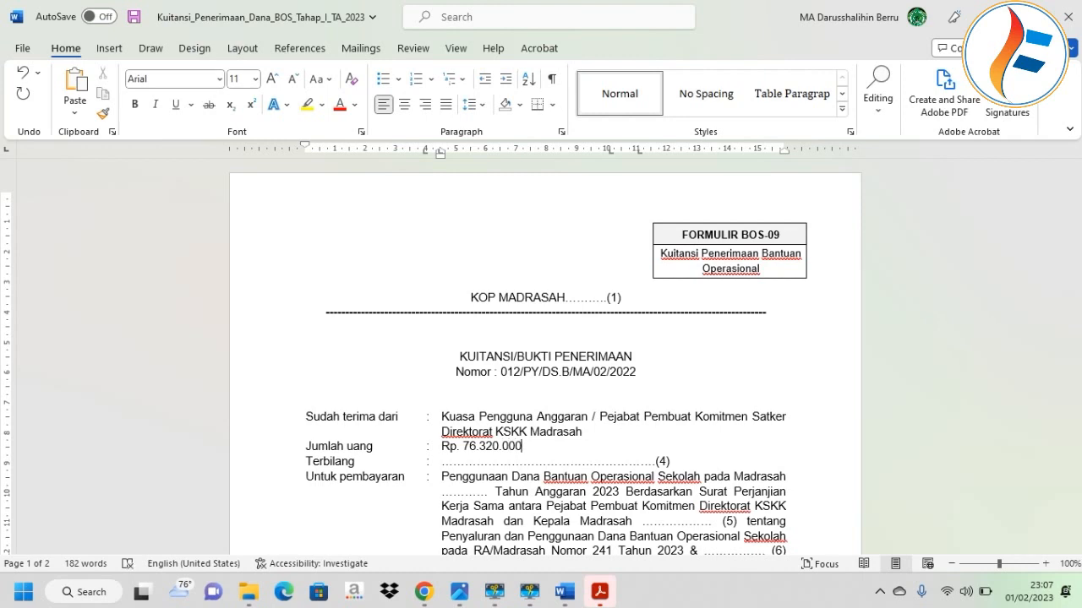
scroll(464, 455, "down", 1)
left_click_drag(660, 423, 439, 423)
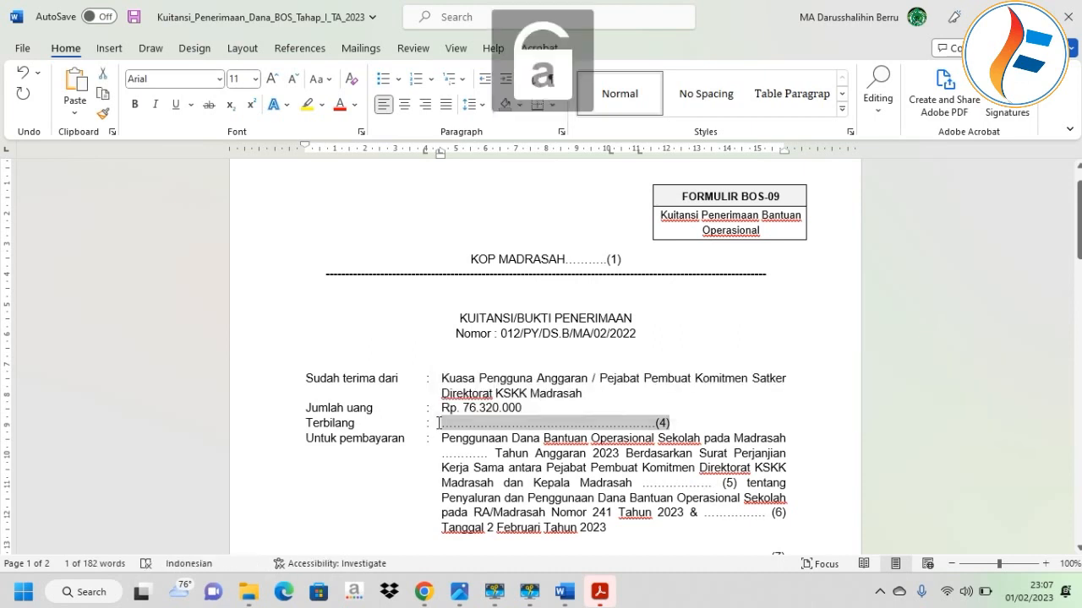
key("BackSpace")
type("Tujuh pULUH enam j")
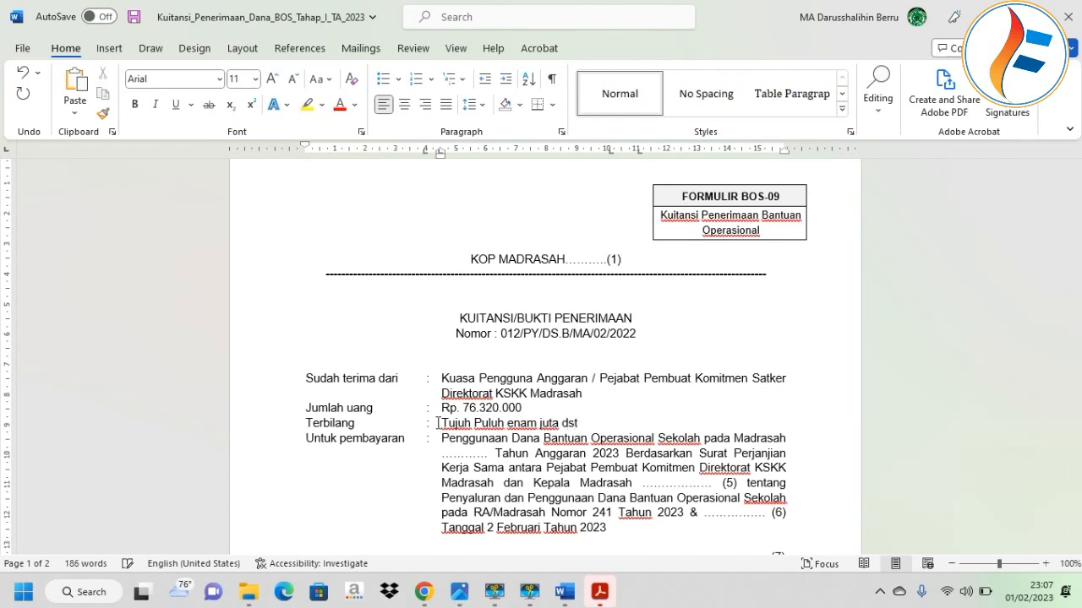
type("uta dst")
scroll(448, 419, "down", 1)
scroll(470, 406, "down", 1)
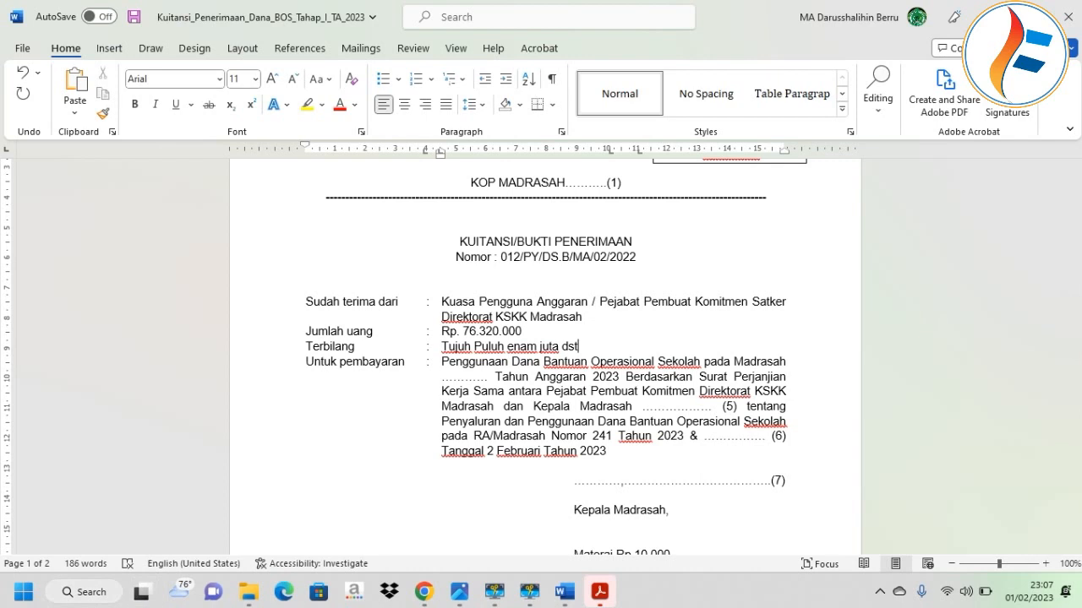
Fill the blank before Tahun Anggaran with Madrasah Aliyah Darusshalihin Berru.
left_click_drag(488, 377, 441, 380)
type("MA Da")
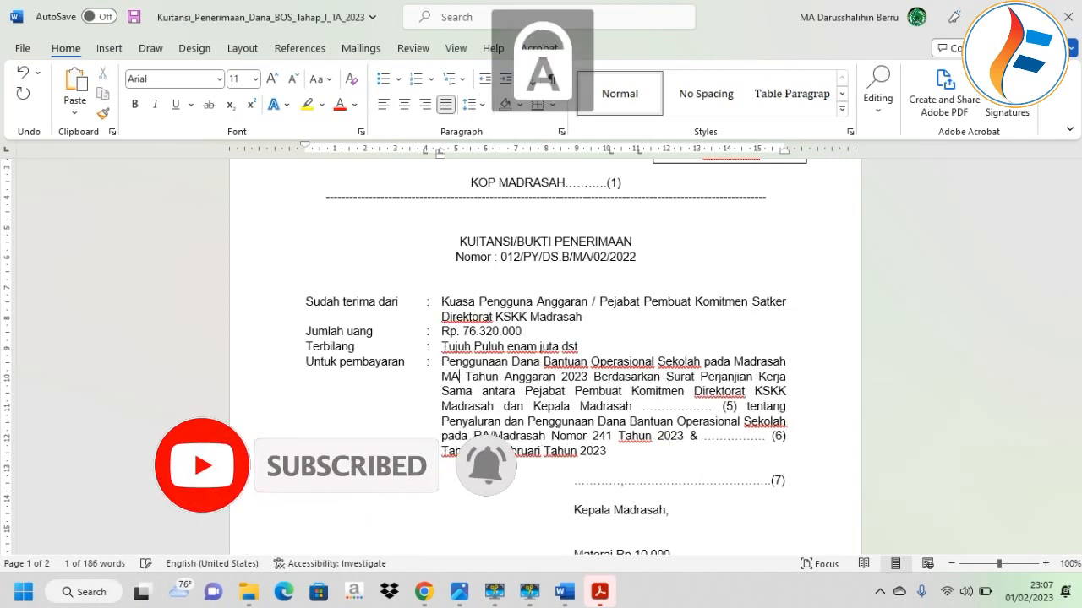
type("russhalihin ")
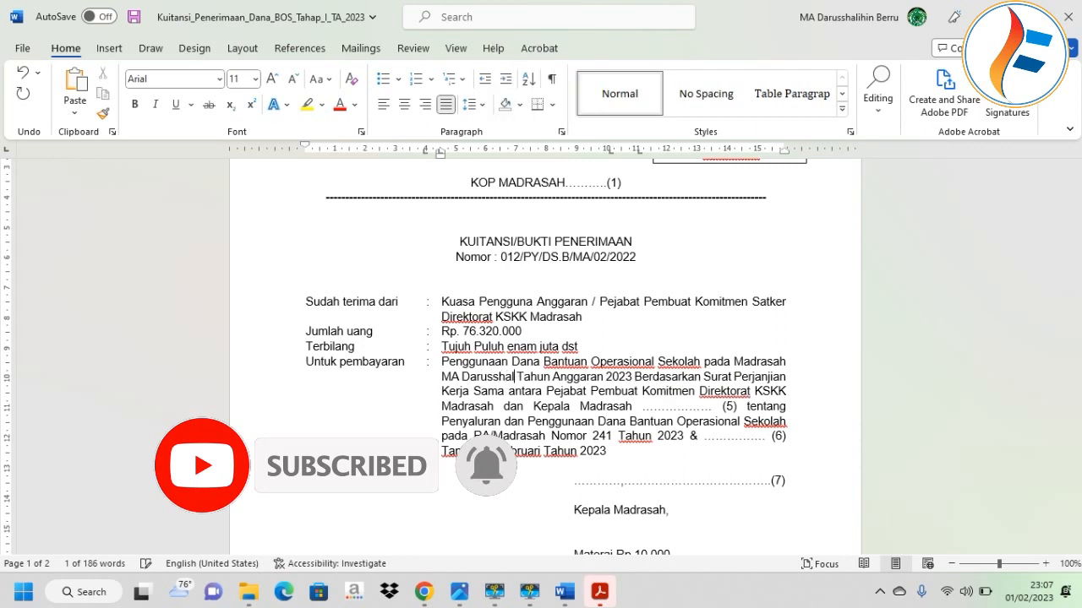
type("Berru")
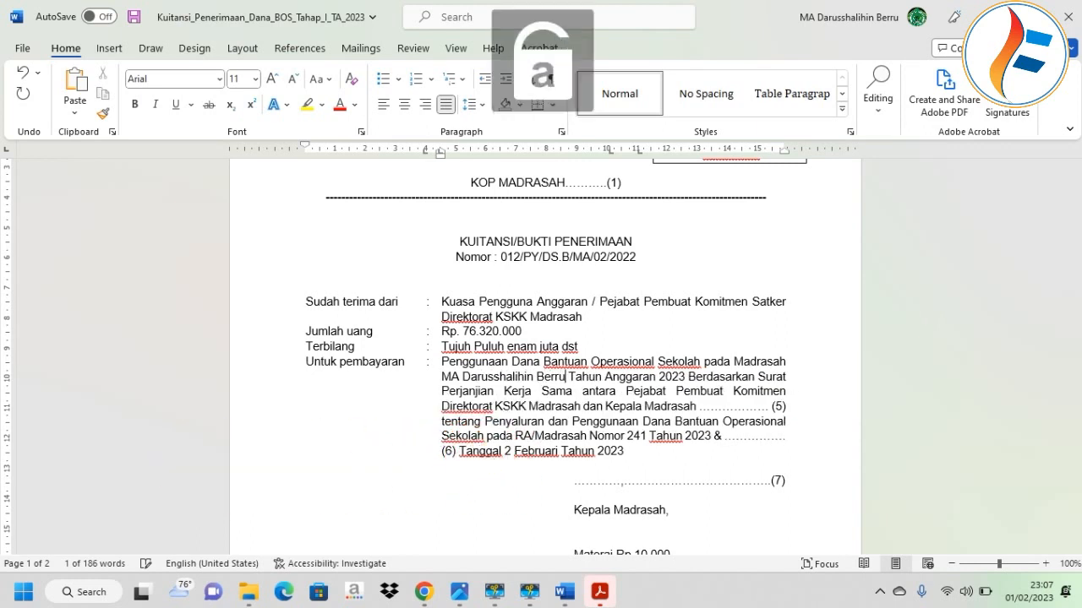
double_click(449, 375)
type("Aliy")
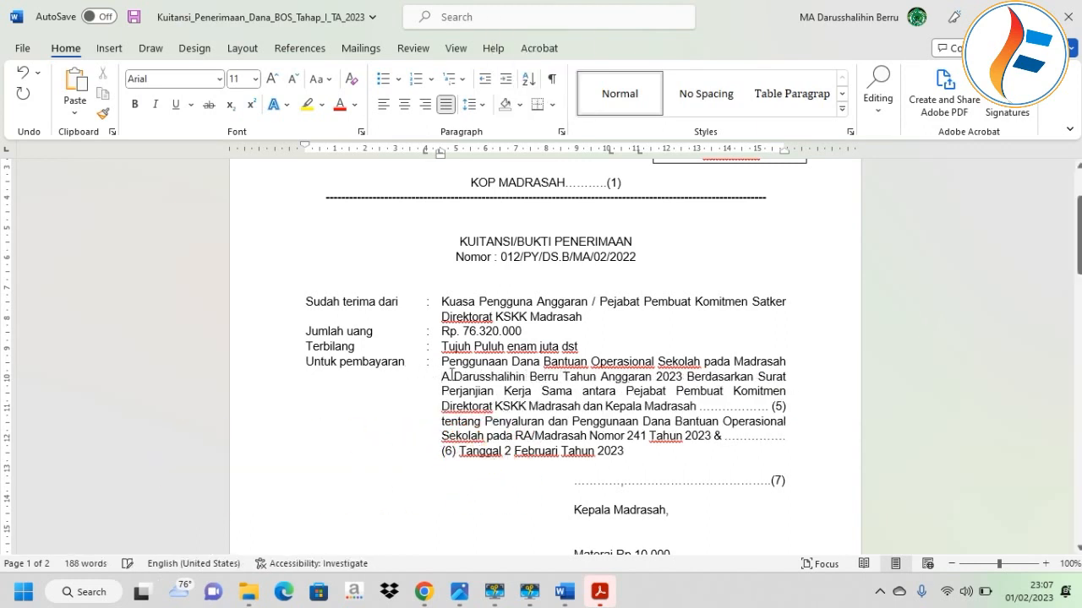
type("ah")
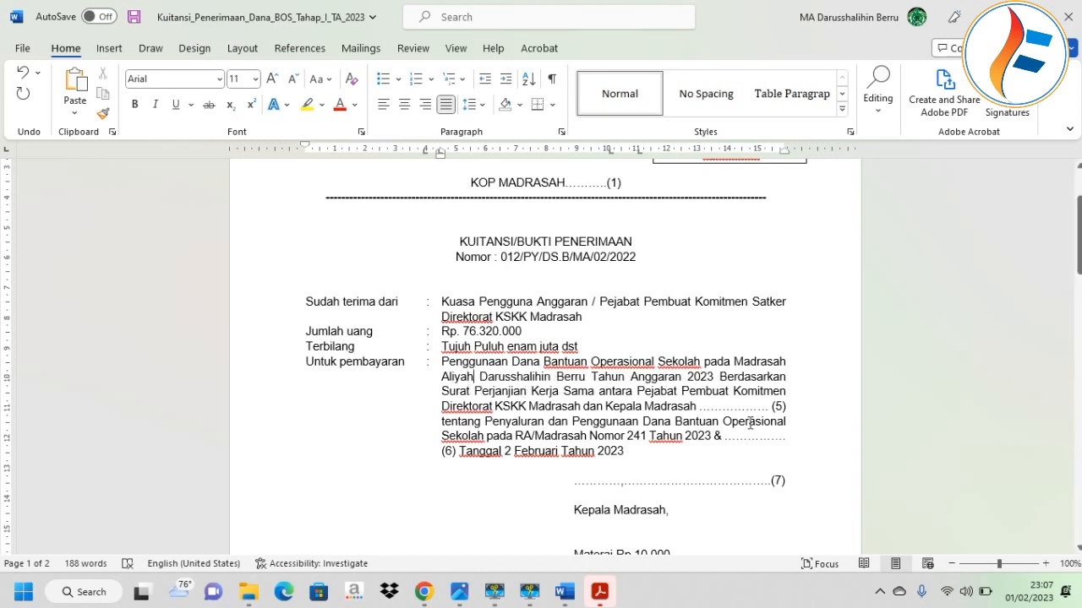
Replace the (5) dots after Kepala Madrasah with Aliyah Darusshalihin.
left_click_drag(739, 407, 702, 407)
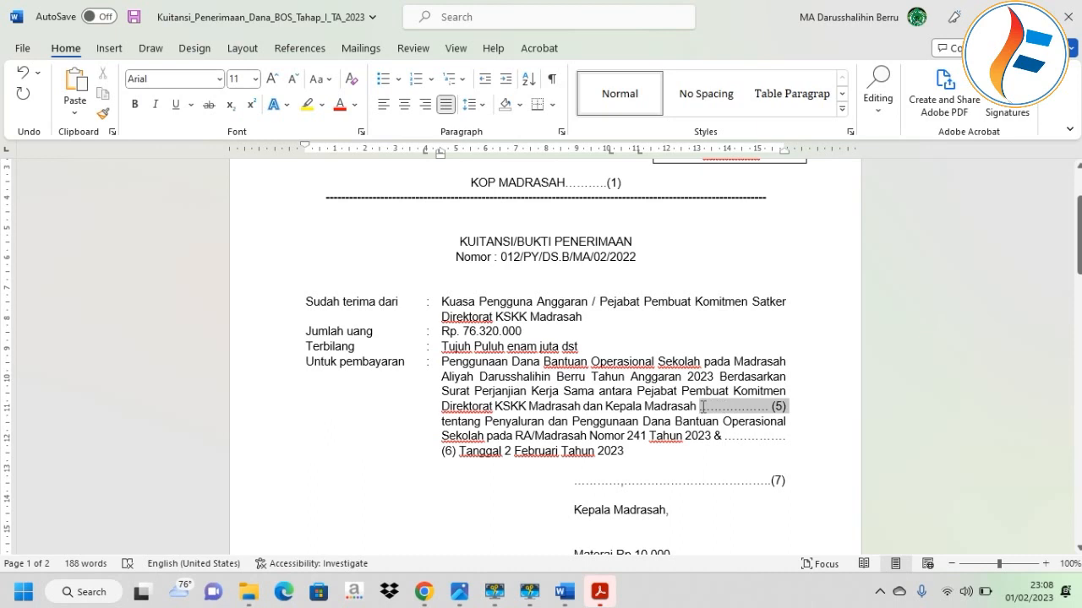
key("Delete")
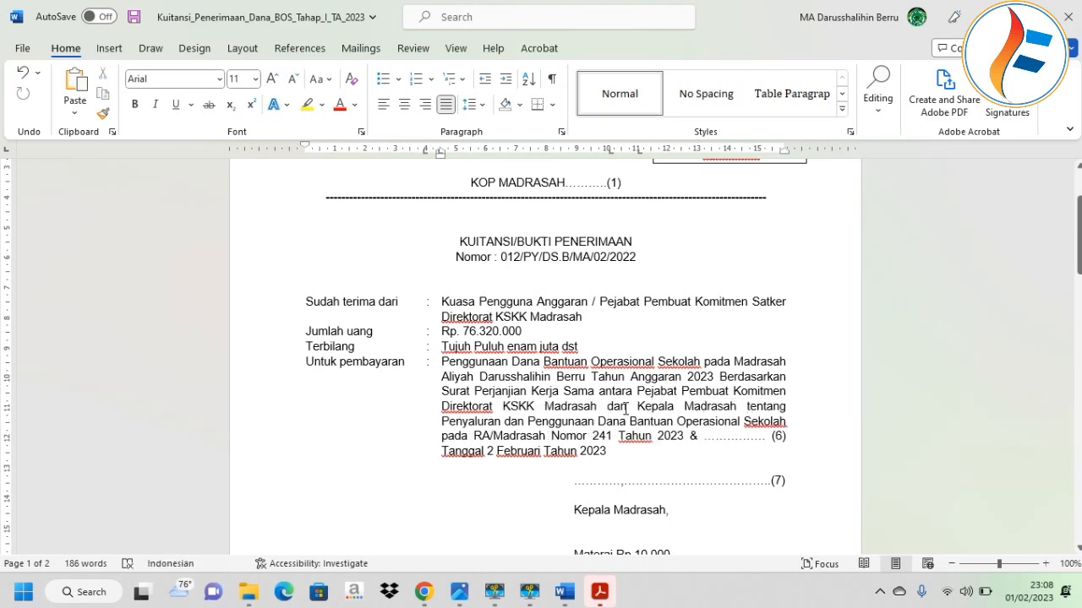
key("Caps_Lock")
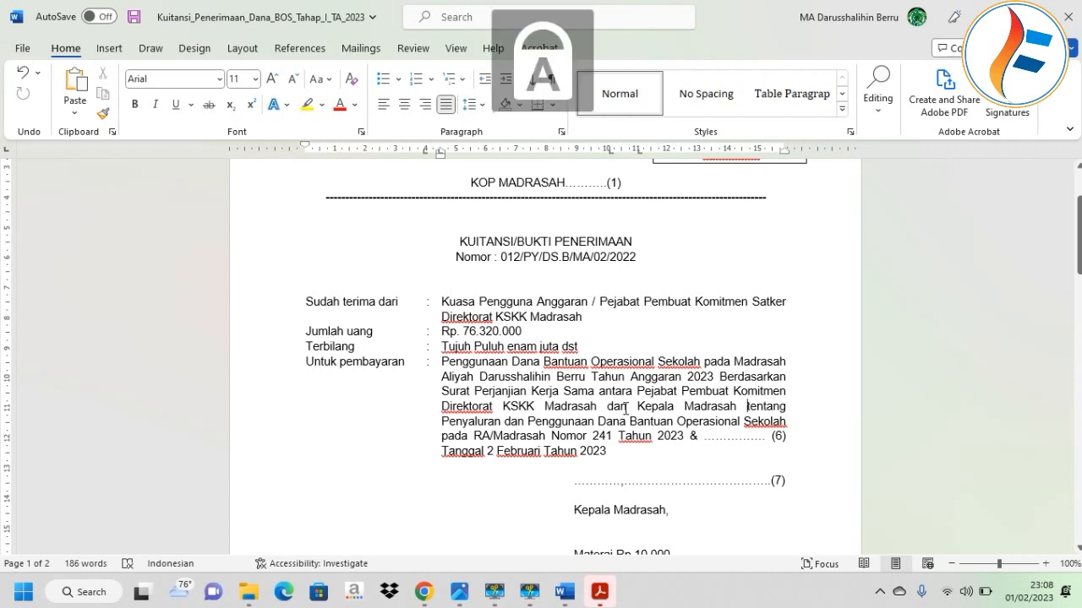
type("A")
key("Caps_Lock")
type("liyah")
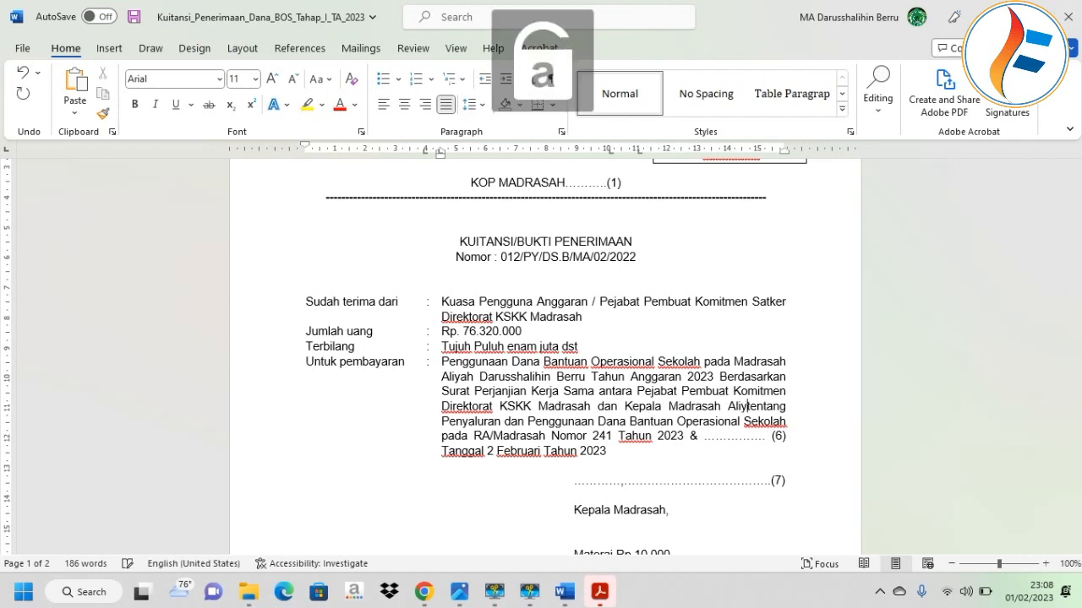
key("Caps_Lock")
type("D")
key("Caps_Lock")
type("arusshal")
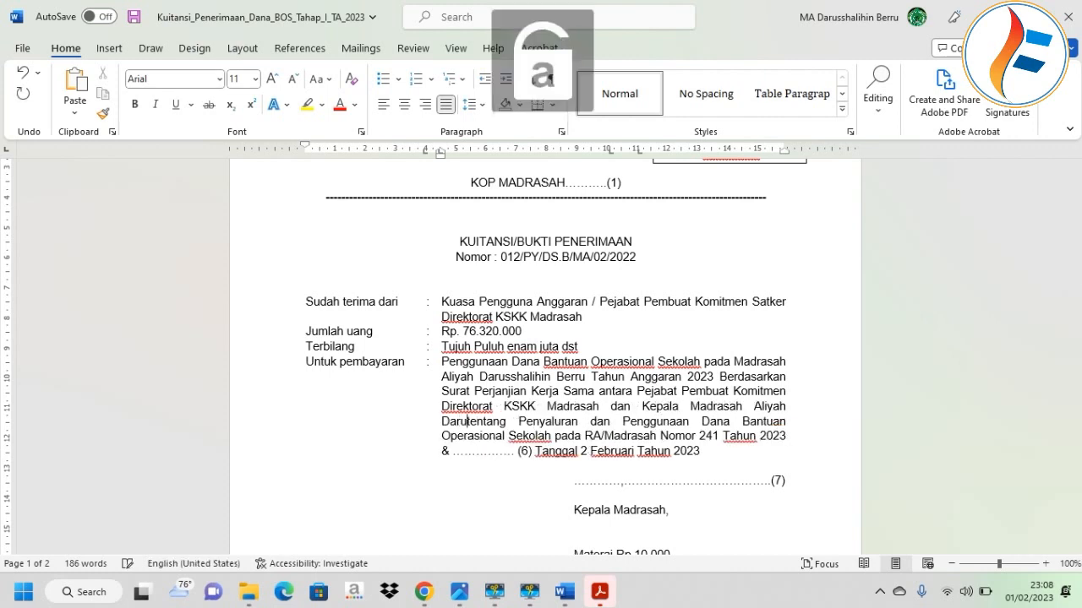
type("ihin")
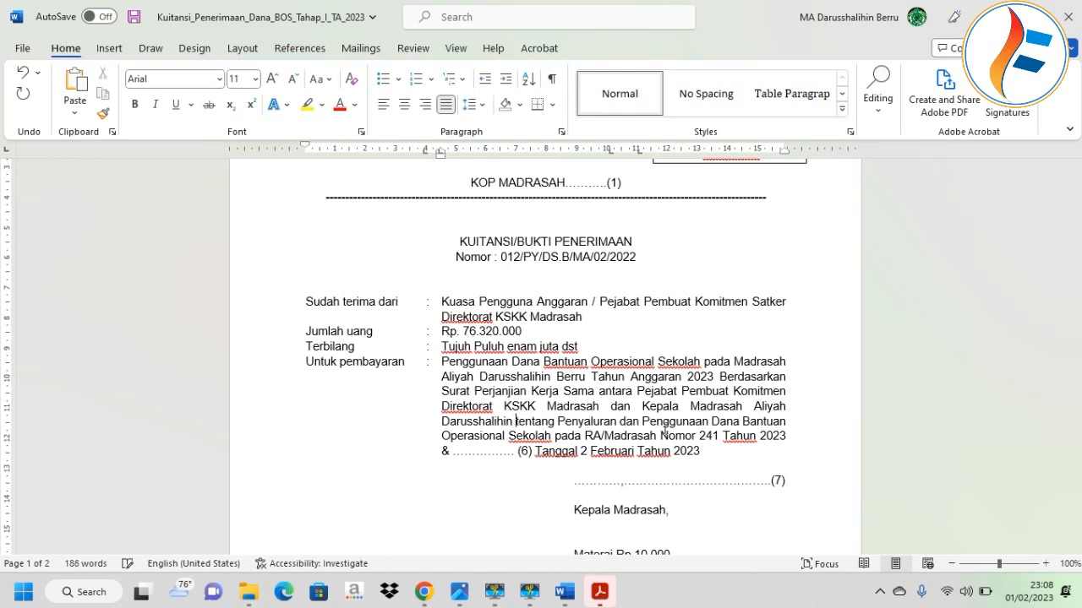
Replace the (6) dots with agreement number 010/PY/DS.B/MA/02/2022 and bring up the agreement PDF.
left_click_drag(537, 452, 453, 455)
key("BackSpace")
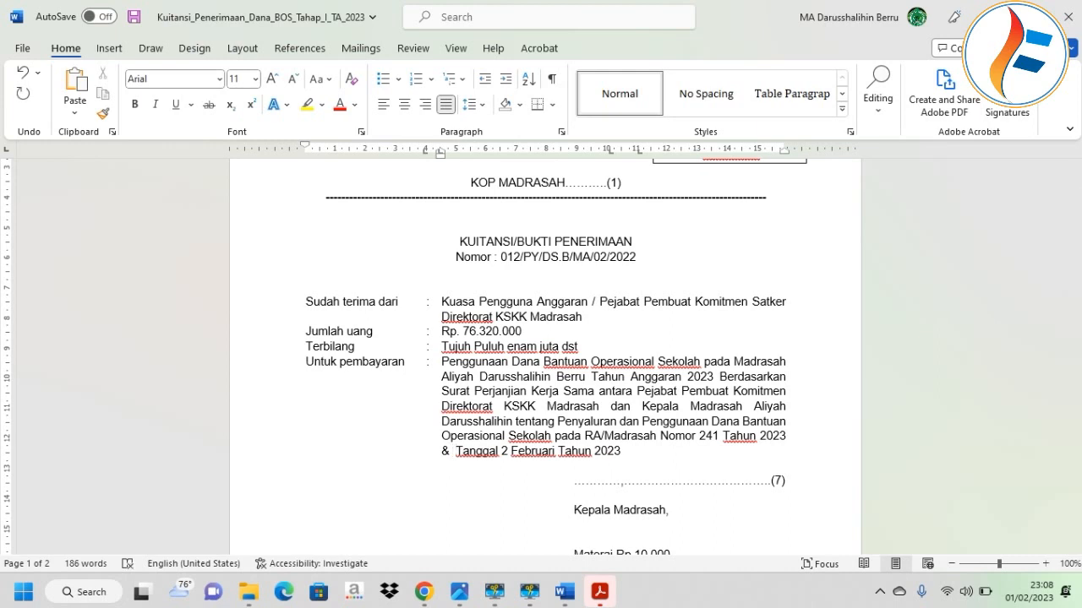
type("0")
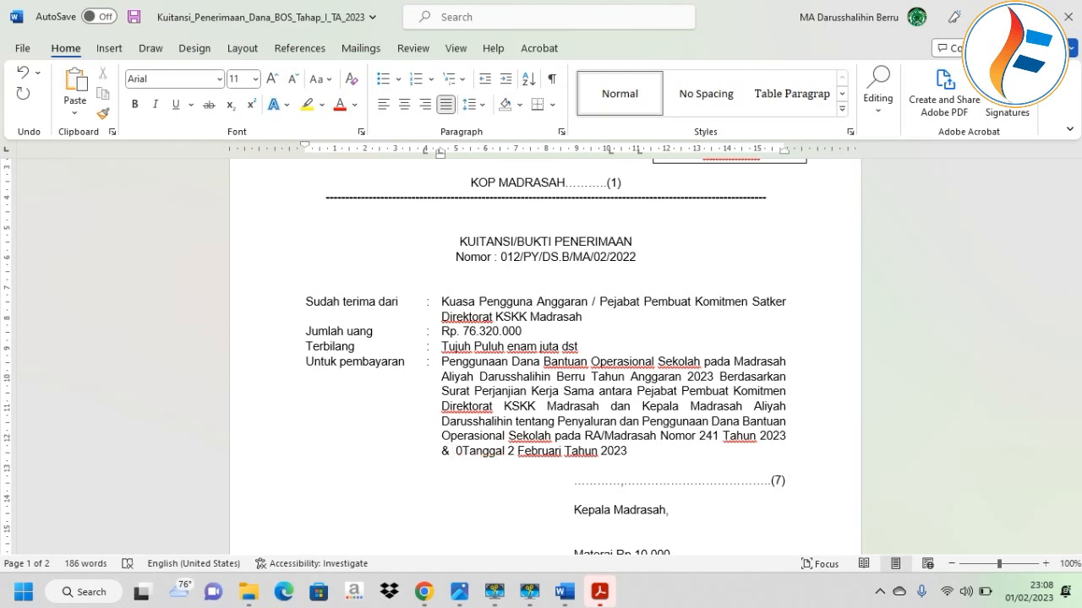
type("10")
key("Caps_Lock")
type("/PY")
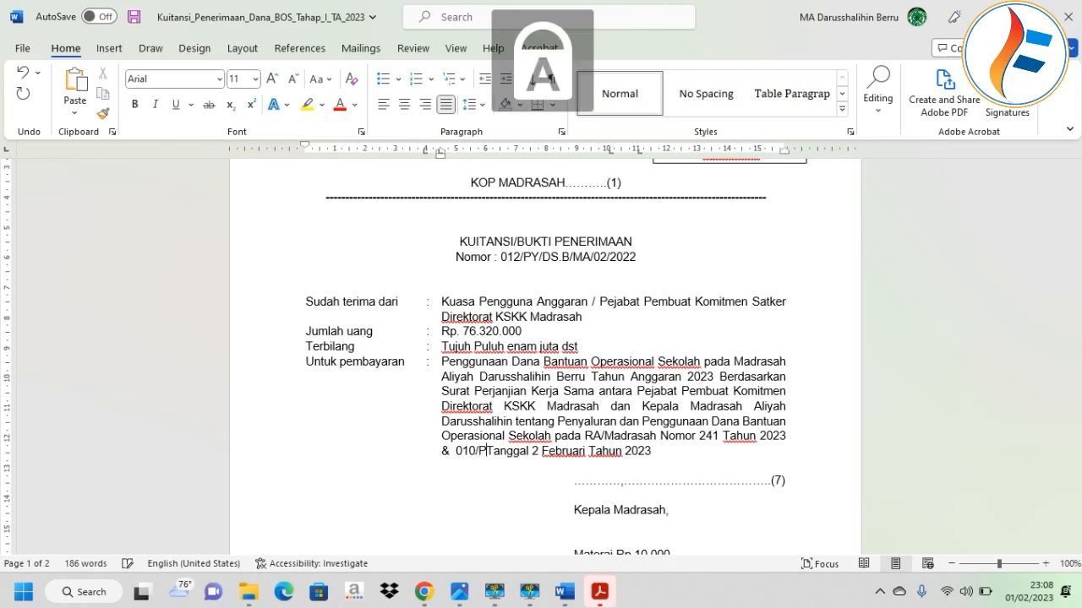
type("/DS.B/")
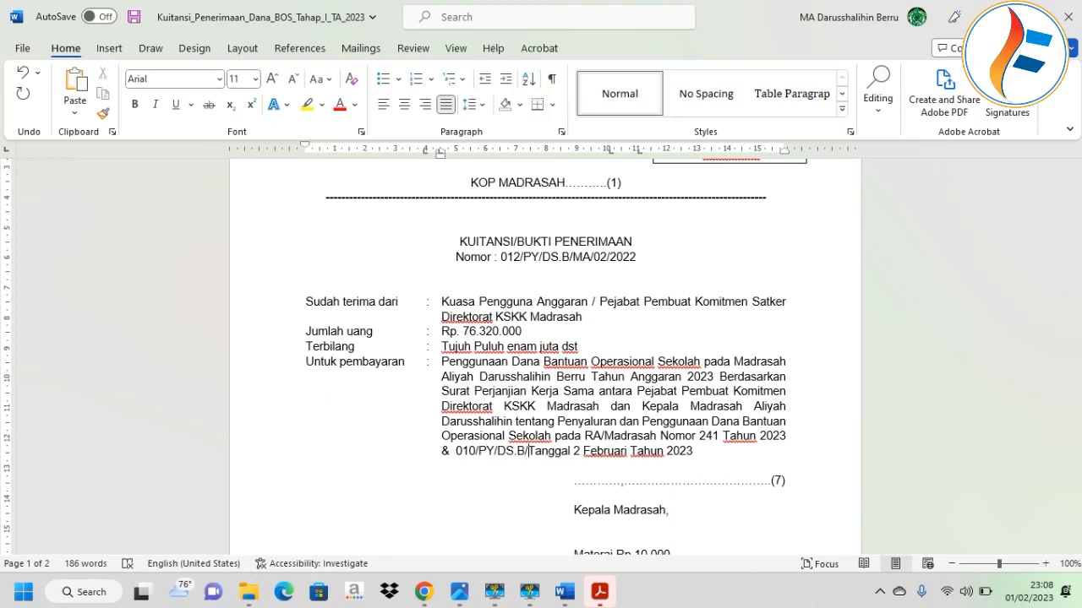
type("MA/02")
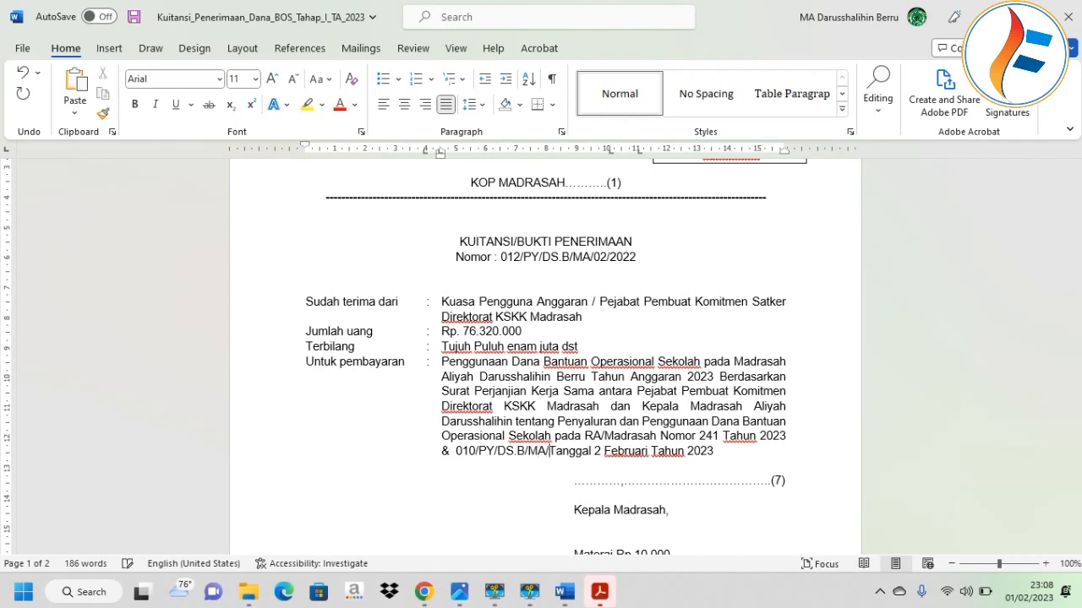
type("/2022")
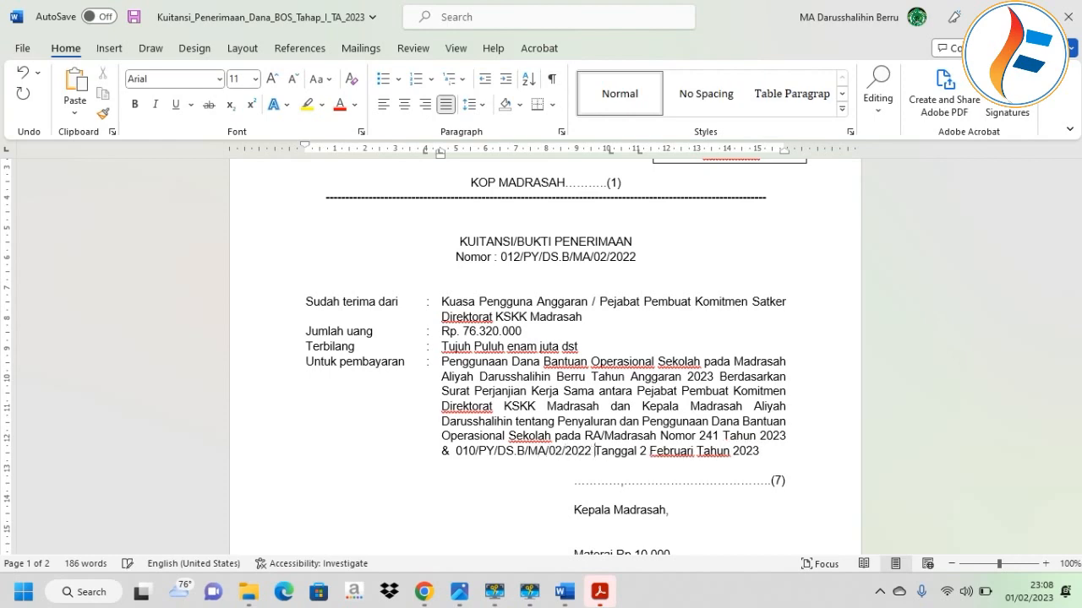
left_click(602, 588)
scroll(647, 514, "down", 5)
scroll(453, 102, "up", 3)
left_click_drag(659, 315, 423, 305)
left_click(422, 305)
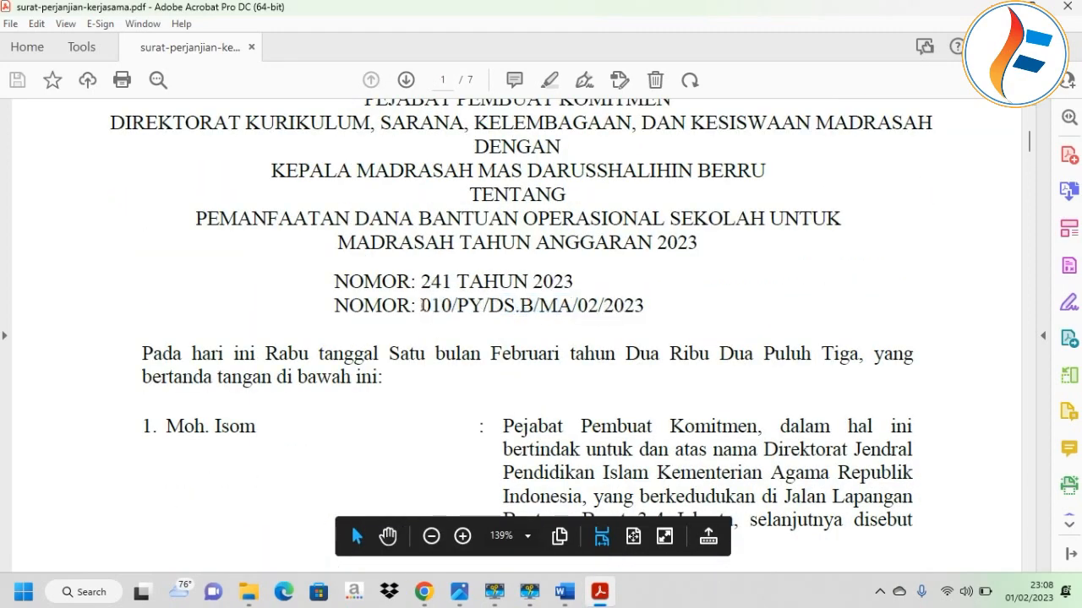
scroll(423, 305, "down", 10)
scroll(1036, 411, "down", 10)
scroll(1036, 411, "down", 20)
scroll(814, 363, "up", 5)
scroll(803, 361, "up", 6)
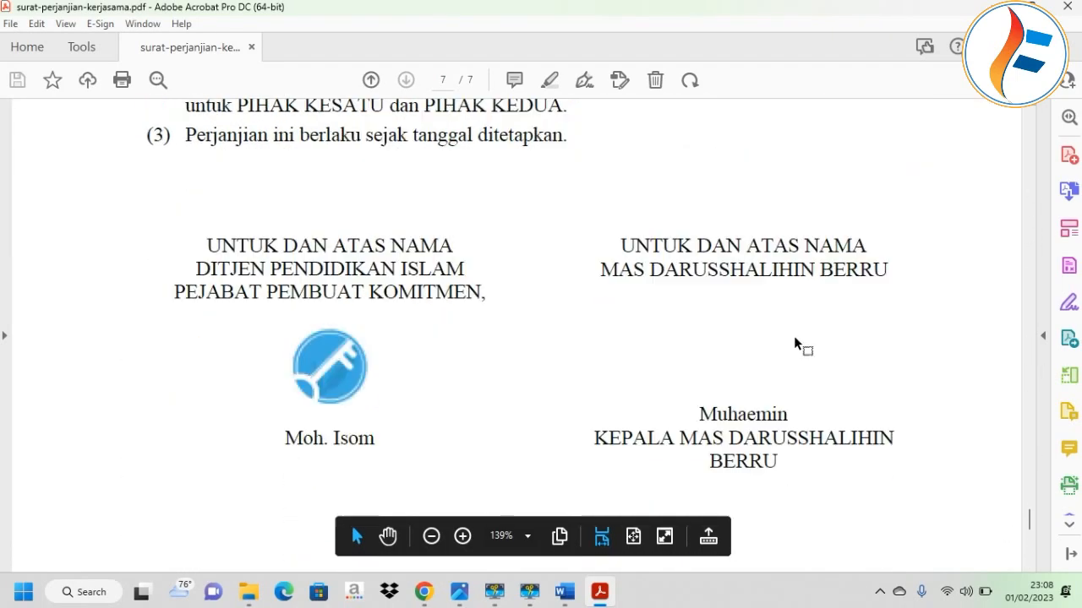
scroll(795, 343, "up", 5)
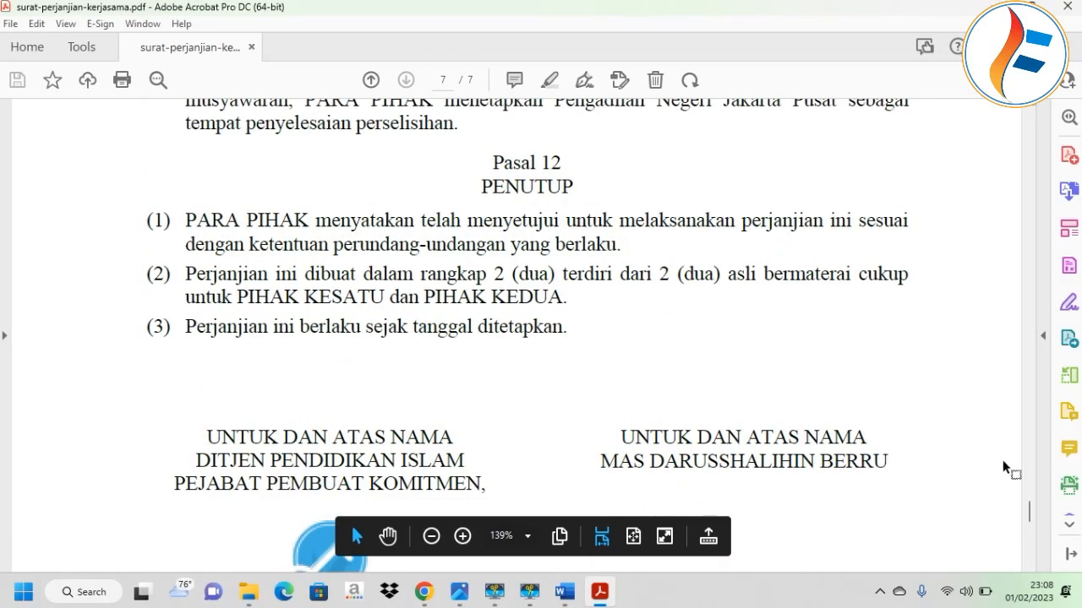
left_click_drag(1029, 511, 1006, 118)
scroll(583, 307, "down", 3)
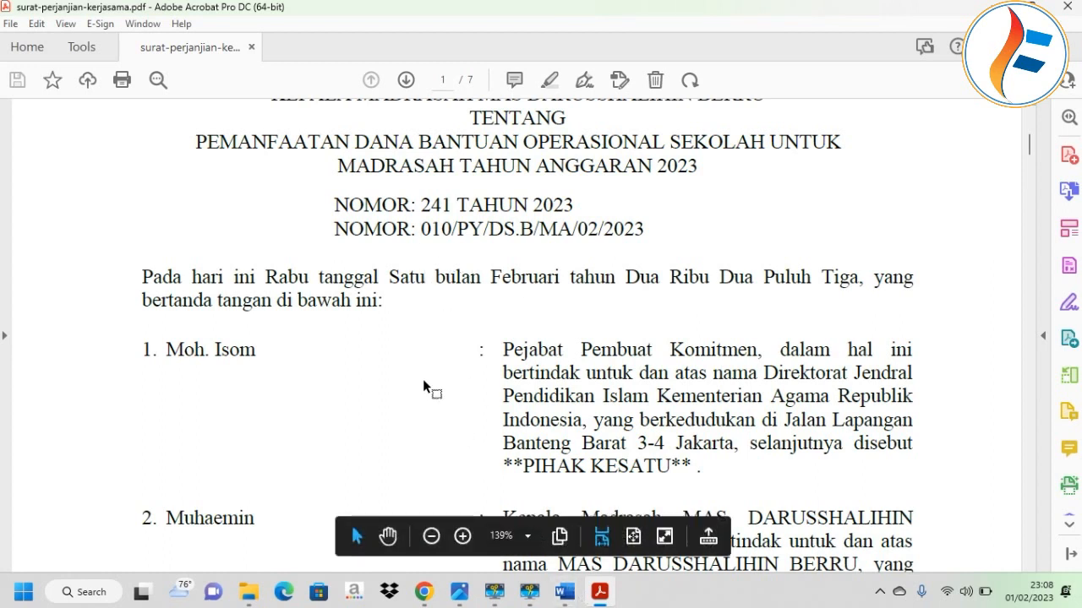
left_click(414, 264)
right_click(578, 426)
left_click(564, 594)
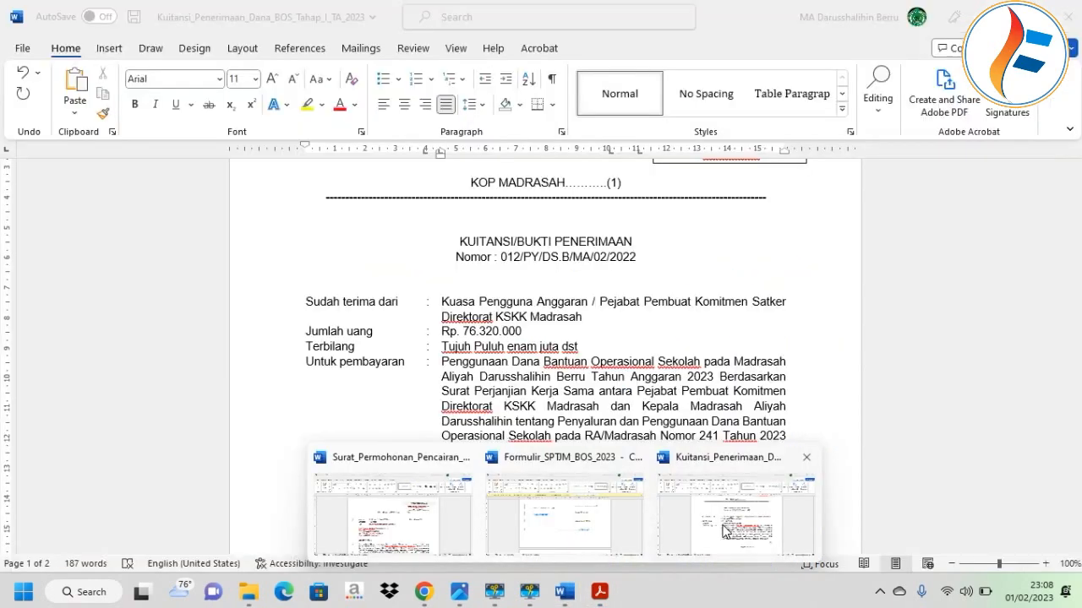
Correct the agreement date's day from 2 to 1 in the receipt.
left_click(735, 511)
scroll(756, 382, "down", 2)
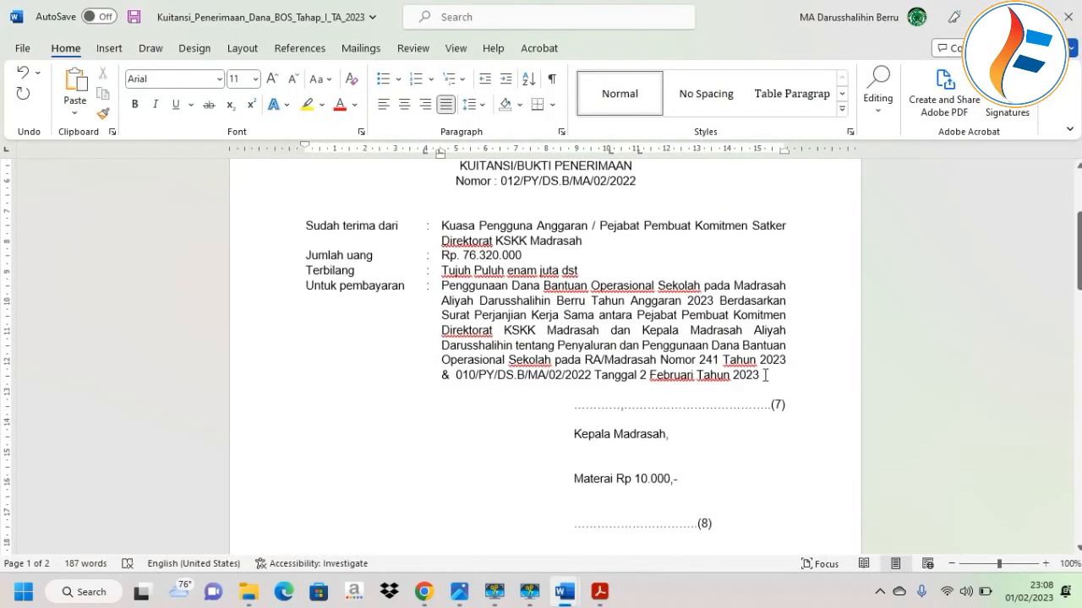
left_click(646, 374)
key("BackSpace")
type("1")
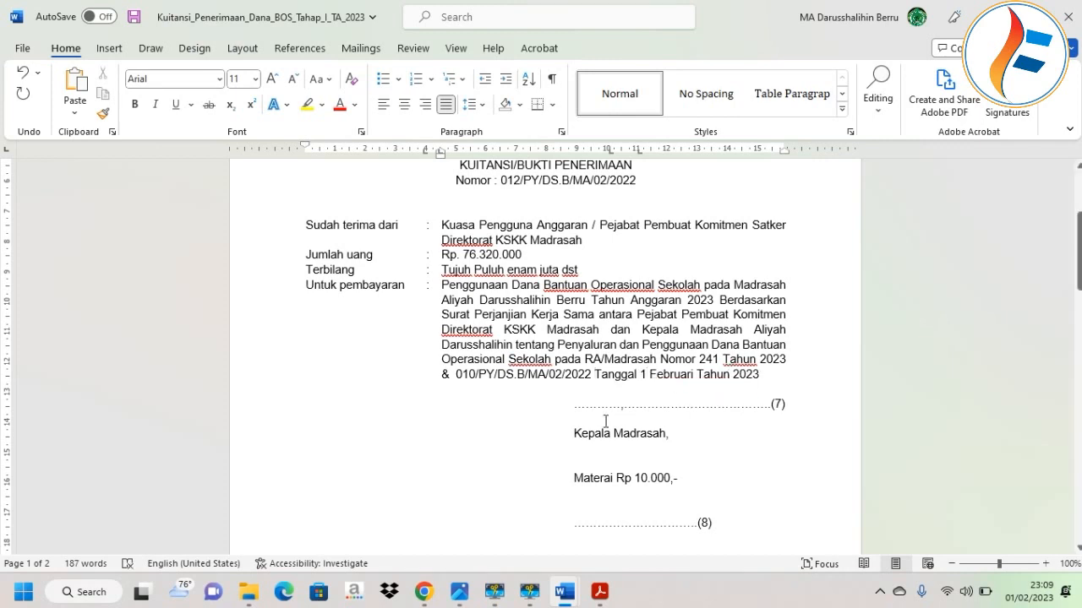
Set the place and date to Berru, 01 Februari 2023 and put the head's name on the (8) signature line.
triple_click(570, 405)
type("bERRU , 01 Februari 2023")
scroll(714, 446, "down", 2)
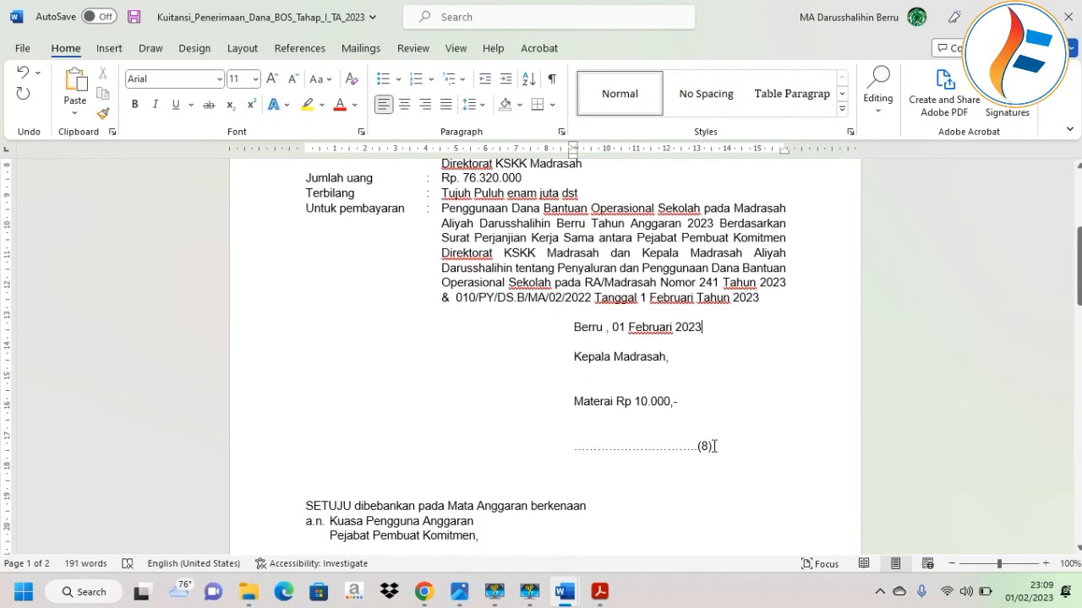
left_click_drag(720, 446, 580, 437)
key("Caps_Lock")
key("BackSpace")
type("Muhaemin")
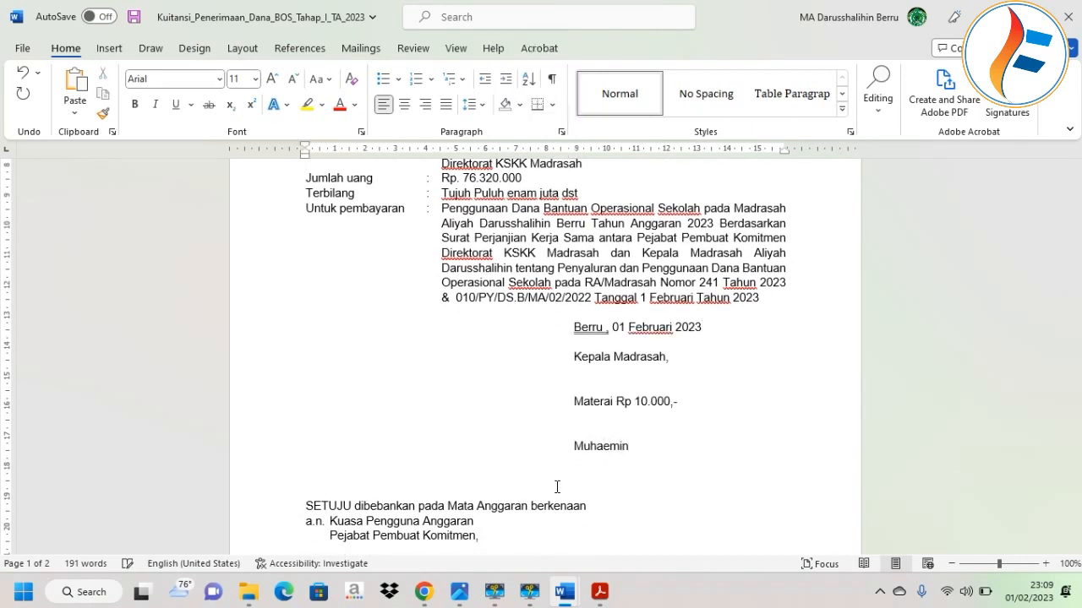
Enter the commitment official's name in the approval block, checking it against the agreement PDF.
scroll(556, 487, "down", 4)
left_click_drag(422, 435, 338, 436)
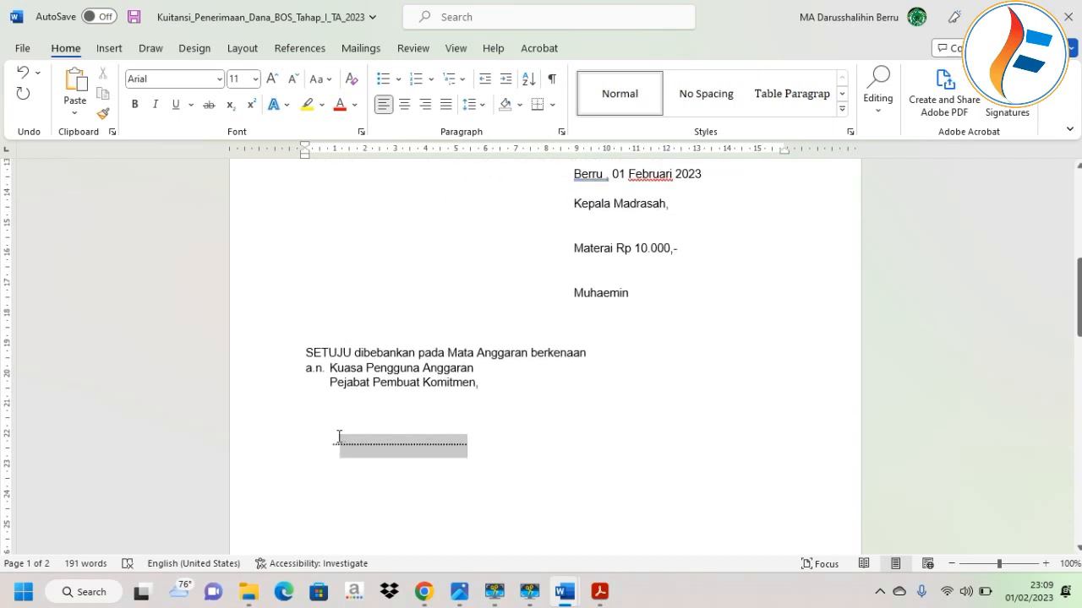
key("Caps_Lock")
key("Caps_Lock")
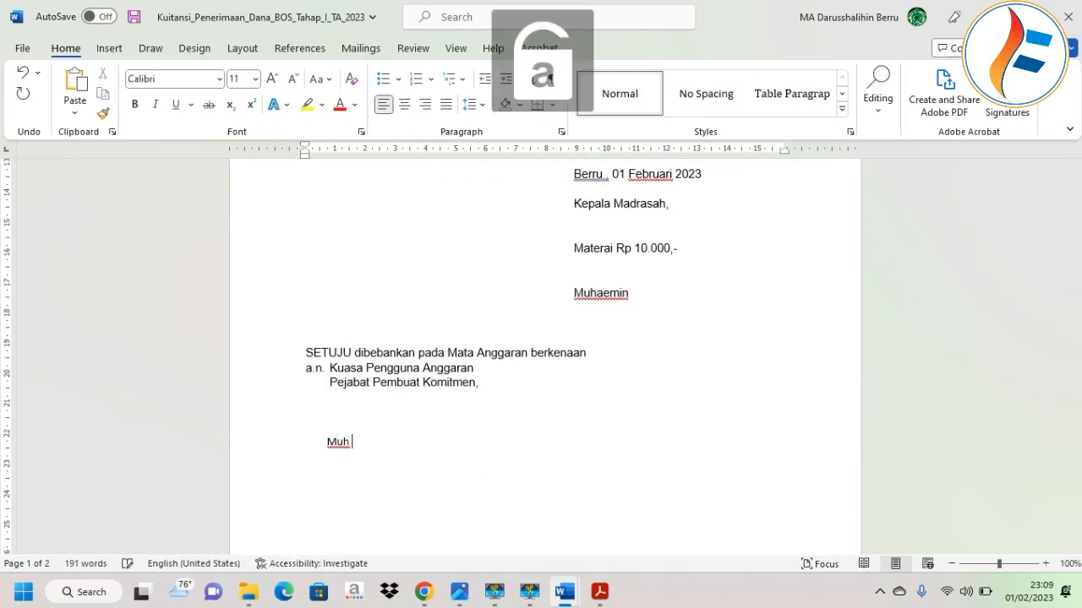
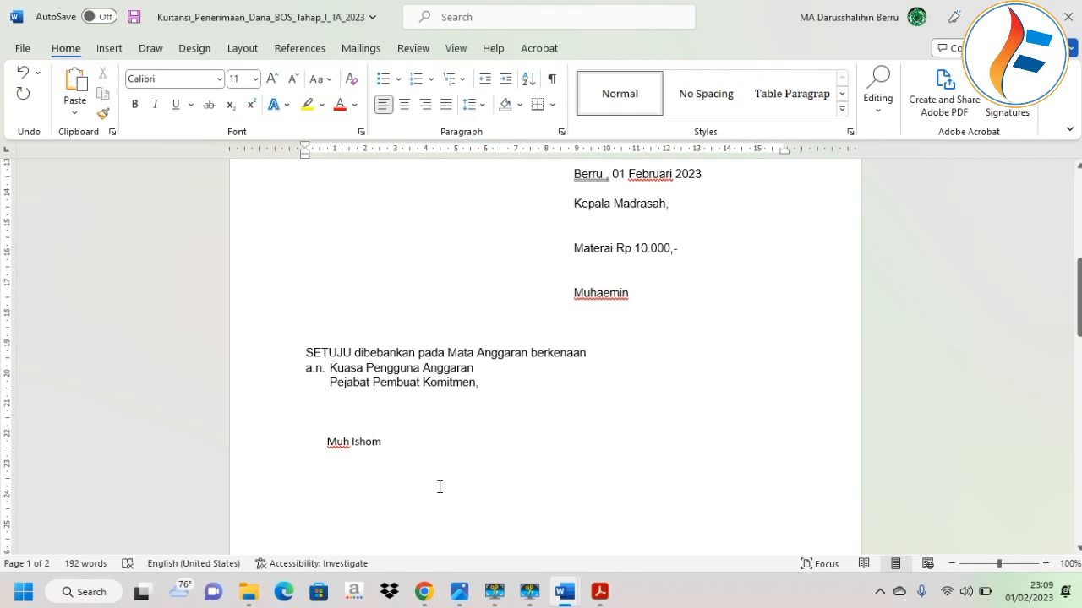
left_click(599, 591)
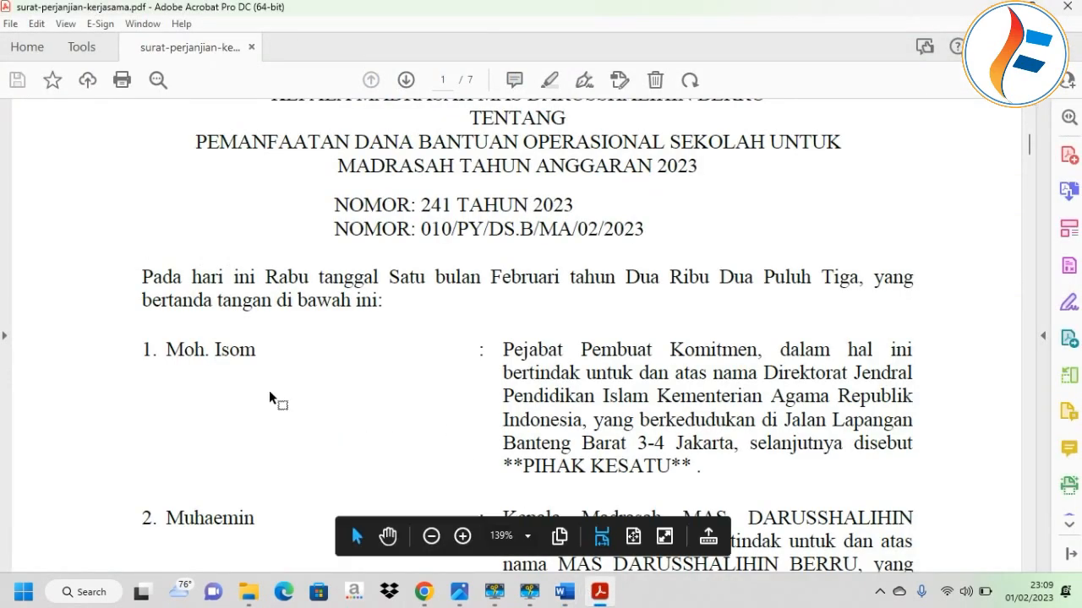
mouse_move(565, 591)
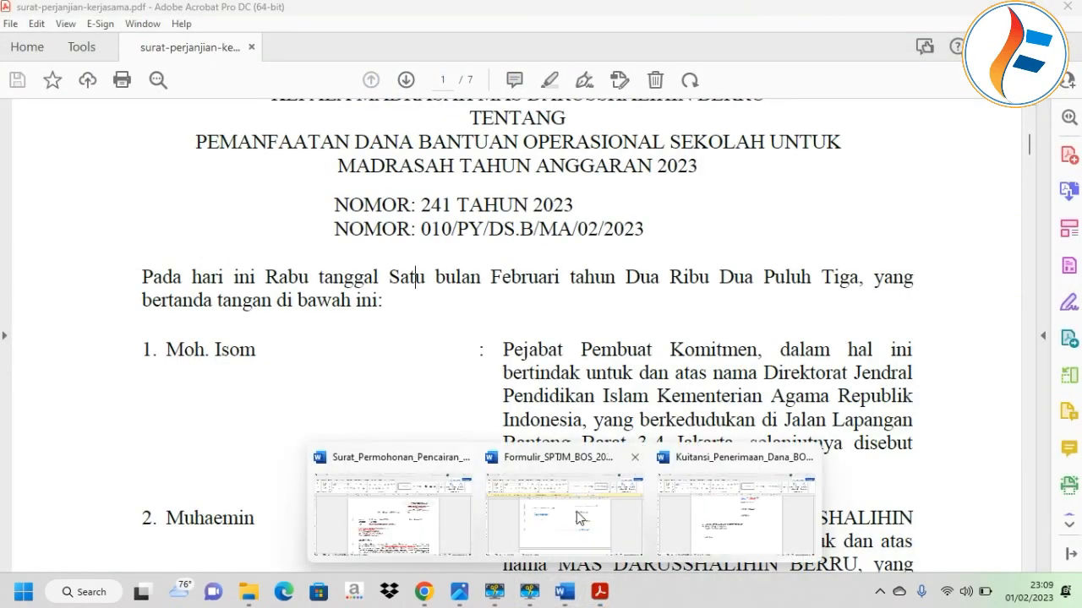
left_click(744, 507)
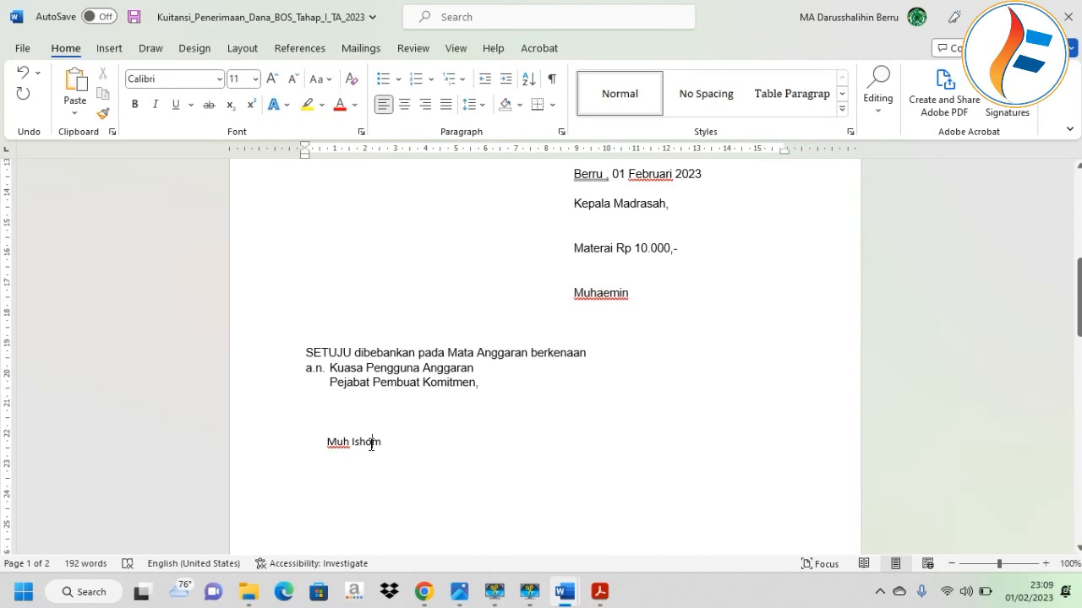
key("BackSpace")
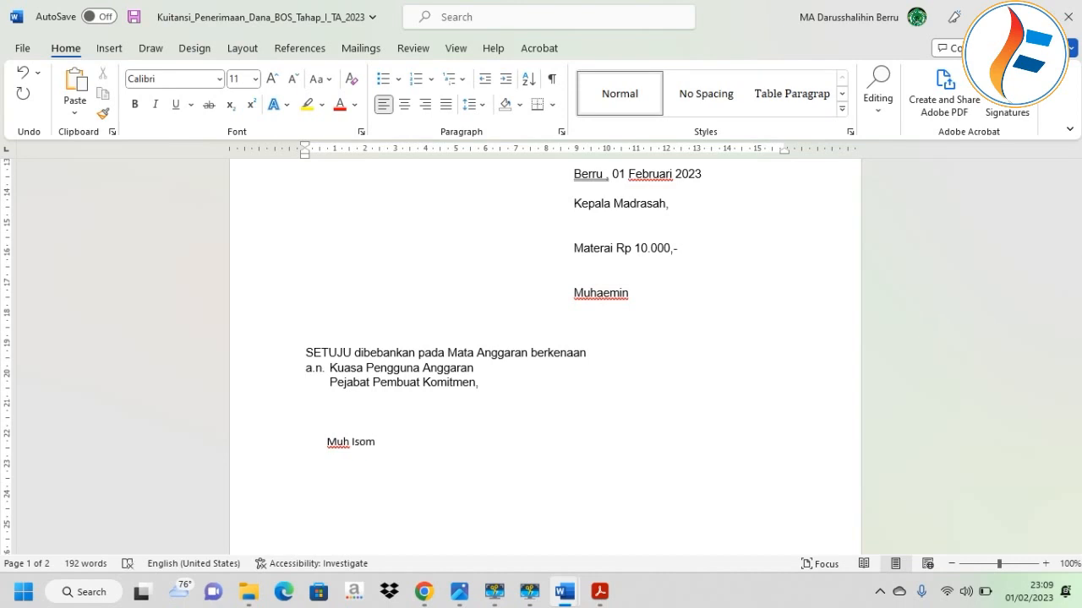
scroll(476, 374, "down", 6)
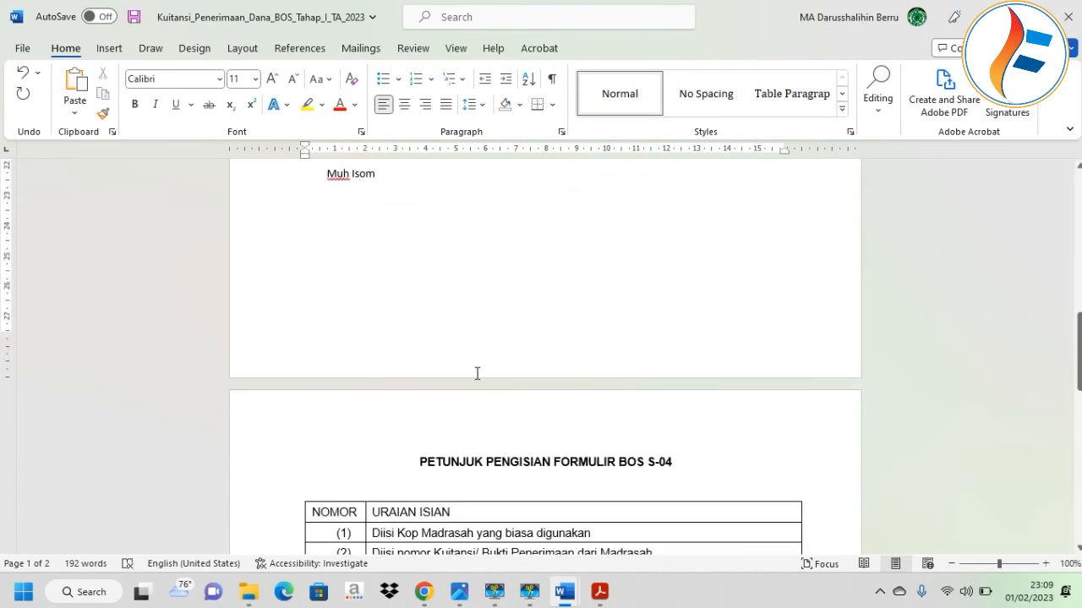
scroll(477, 373, "up", 10)
scroll(396, 382, "up", 4)
Scroll through the document upload list in eRKAM.
left_click(424, 591)
scroll(512, 355, "down", 2)
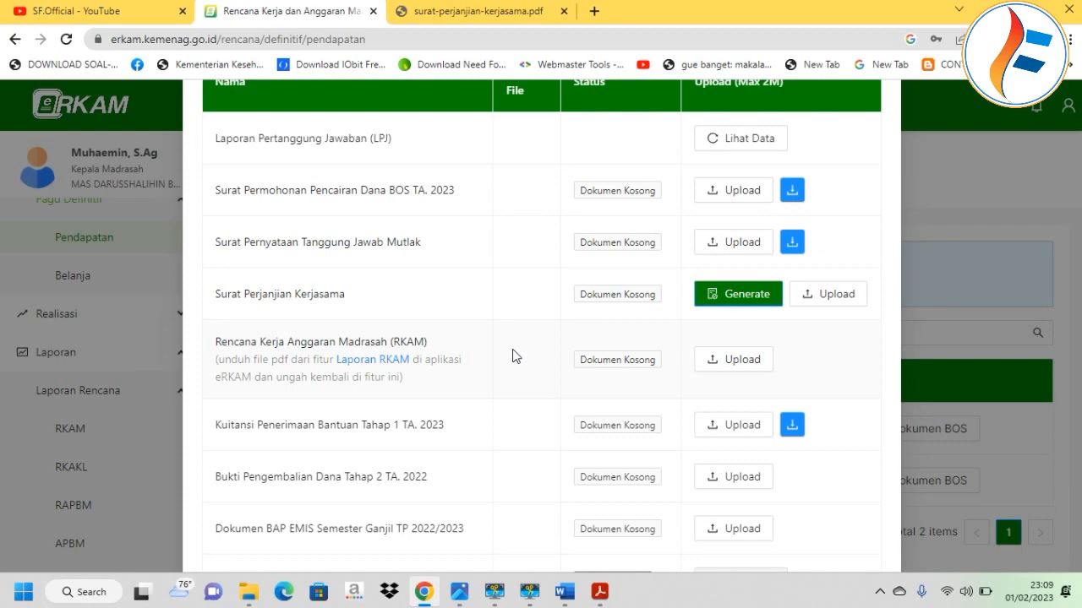
scroll(539, 372, "down", 2)
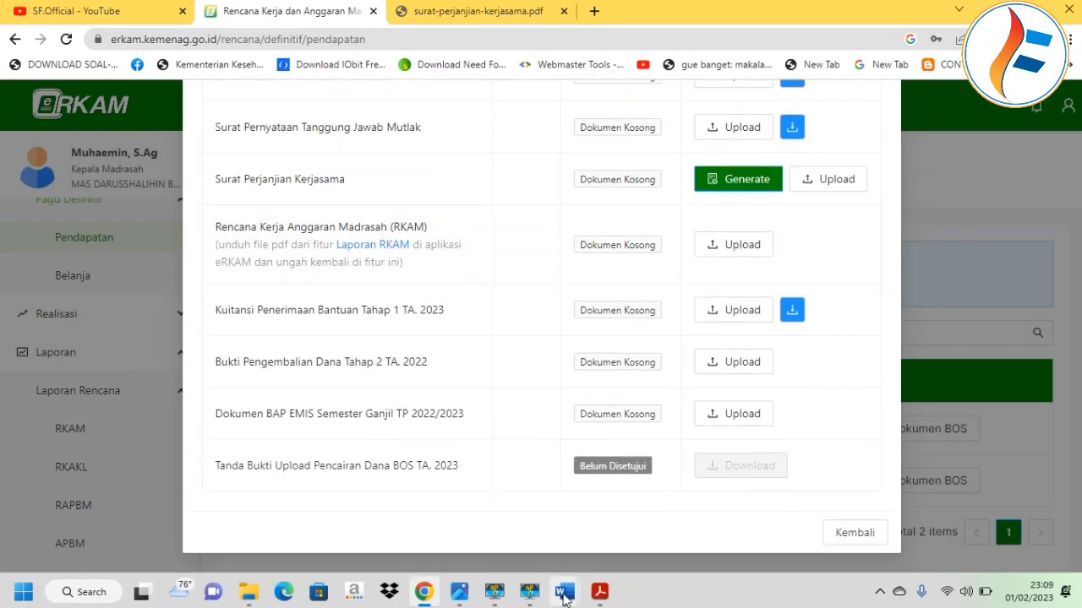
mouse_move(564, 591)
Recheck the Kuitansi receipt's signature block in Word before heading to File Explorer.
left_click(713, 511)
scroll(596, 386, "down", 5)
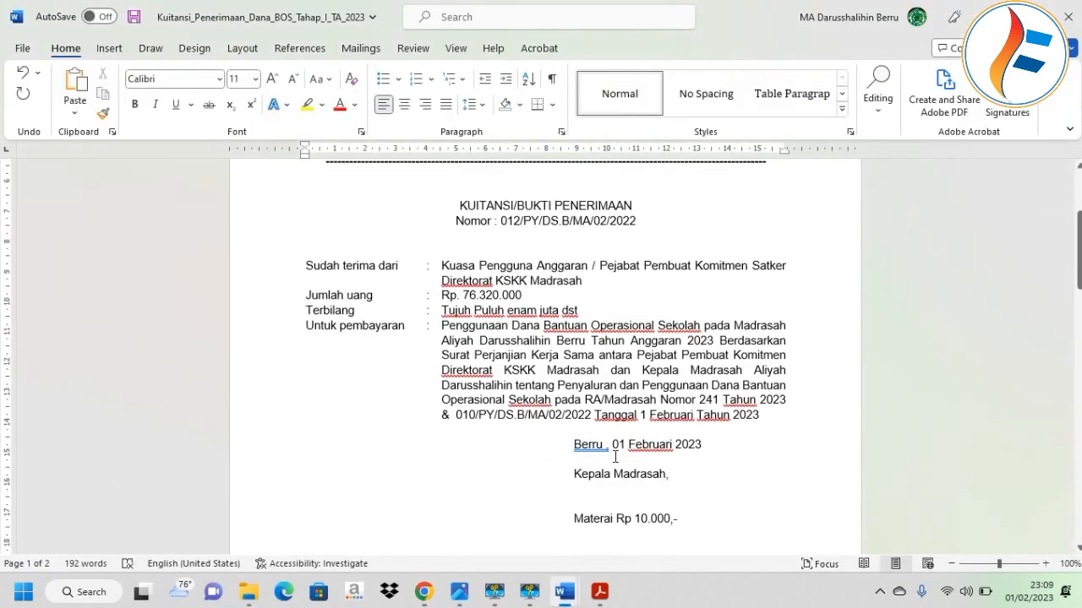
left_click(596, 386)
scroll(596, 384, "up", 5)
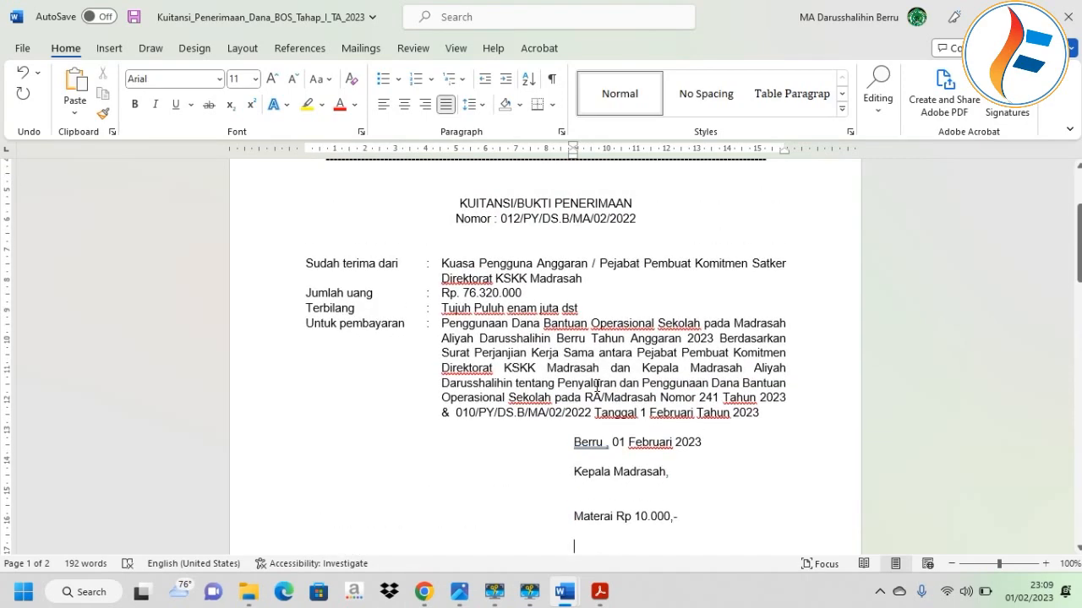
scroll(562, 452, "down", 4)
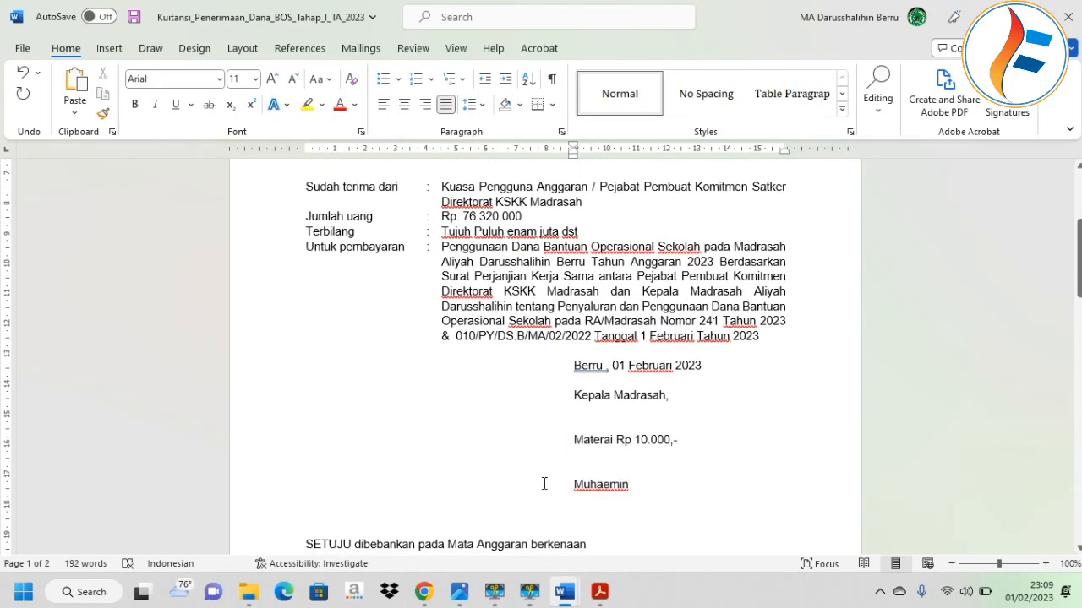
mouse_move(567, 600)
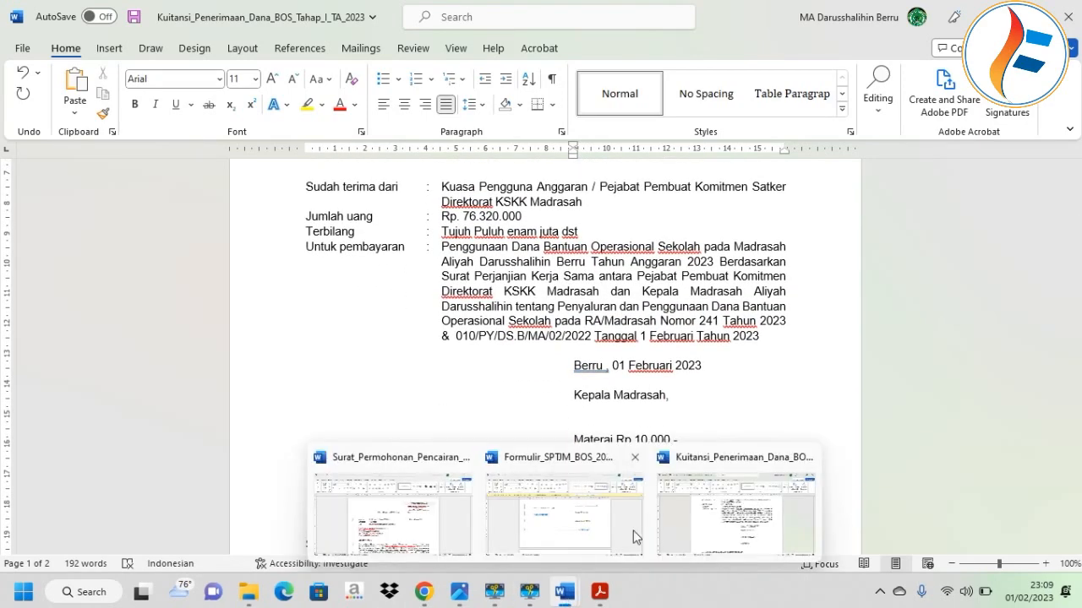
mouse_move(646, 524)
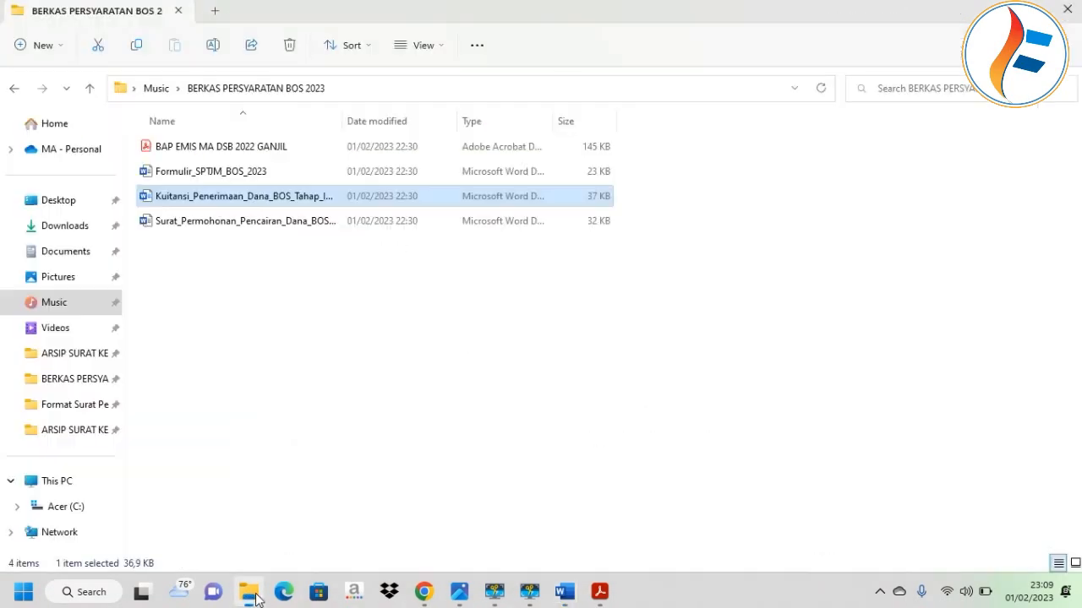
Go from Music into BERKAS PERSYARATAN BOS 2023 NON BIMTEK, then the Format Surat Persyaratan folder.
left_click(14, 89)
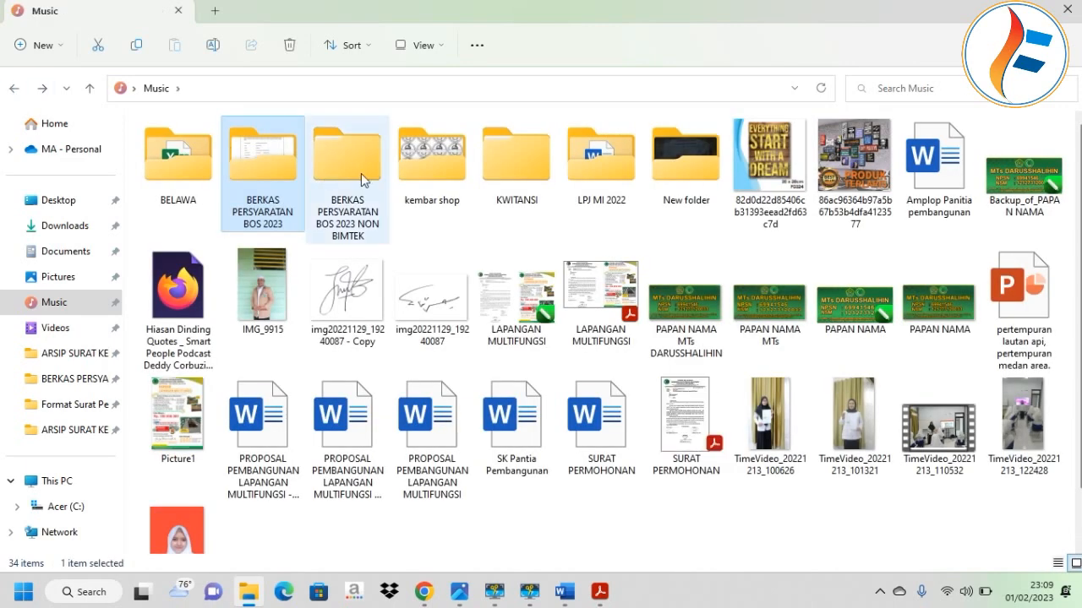
left_click(361, 173)
double_click(361, 174)
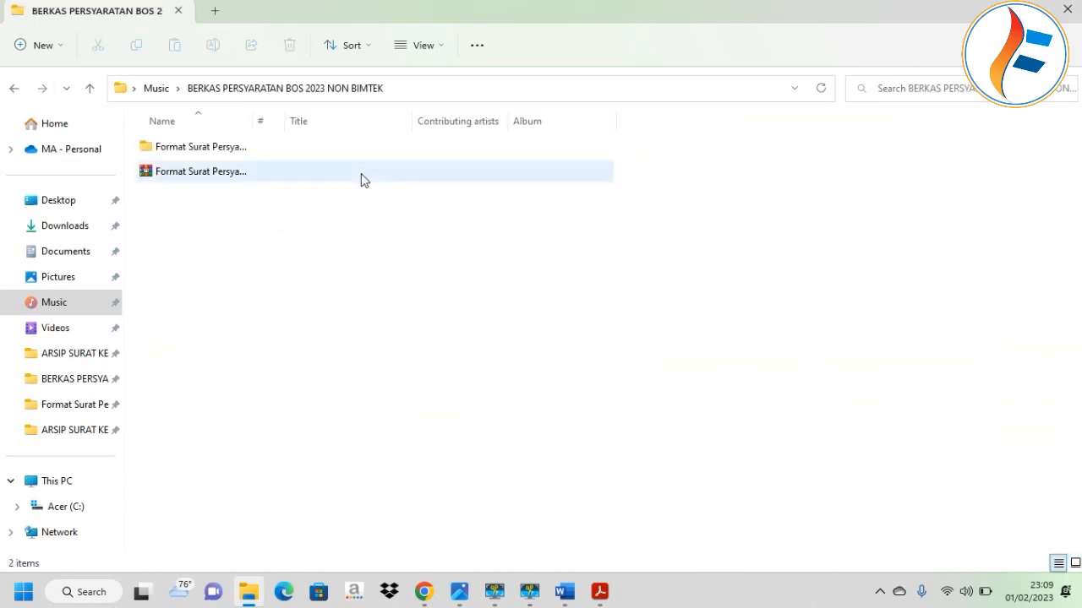
double_click(211, 150)
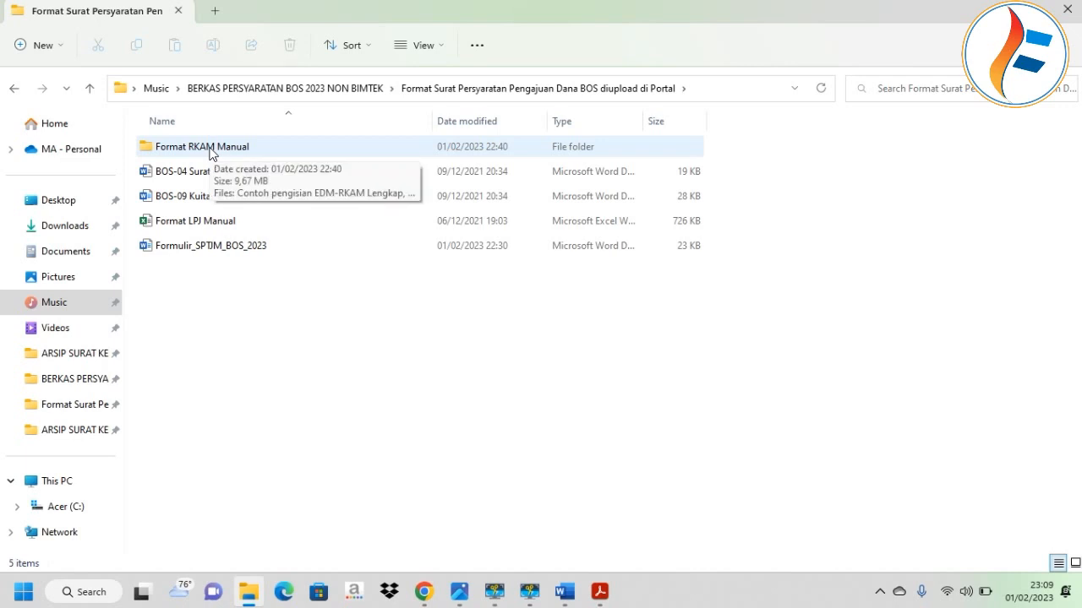
Look inside Format RKAM Manual, then open the Format LPJ Manual workbook in Excel.
double_click(212, 151)
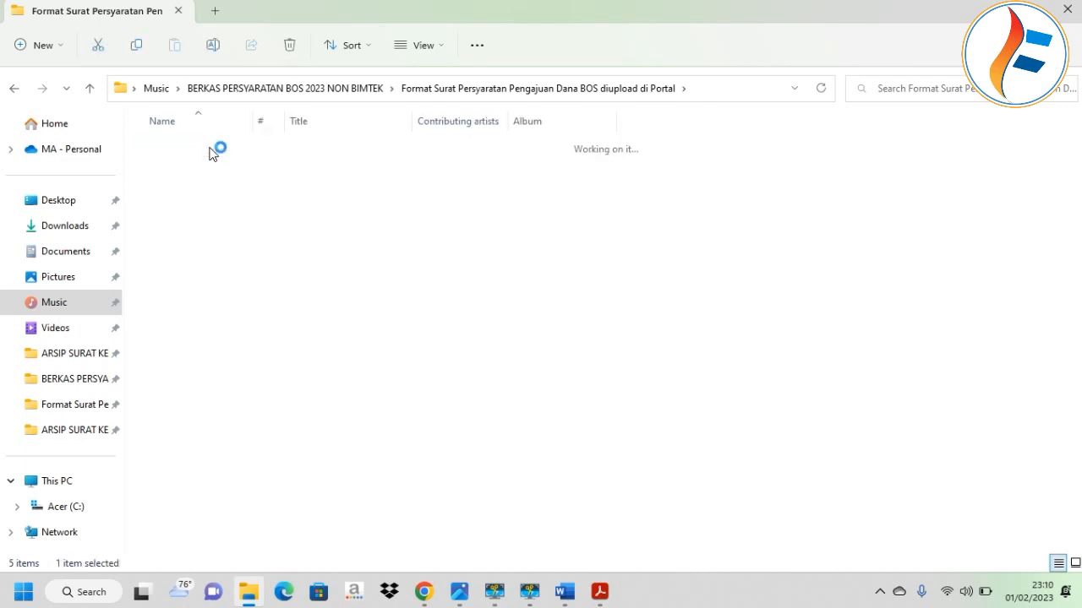
left_click(13, 87)
left_click(220, 224)
double_click(221, 224)
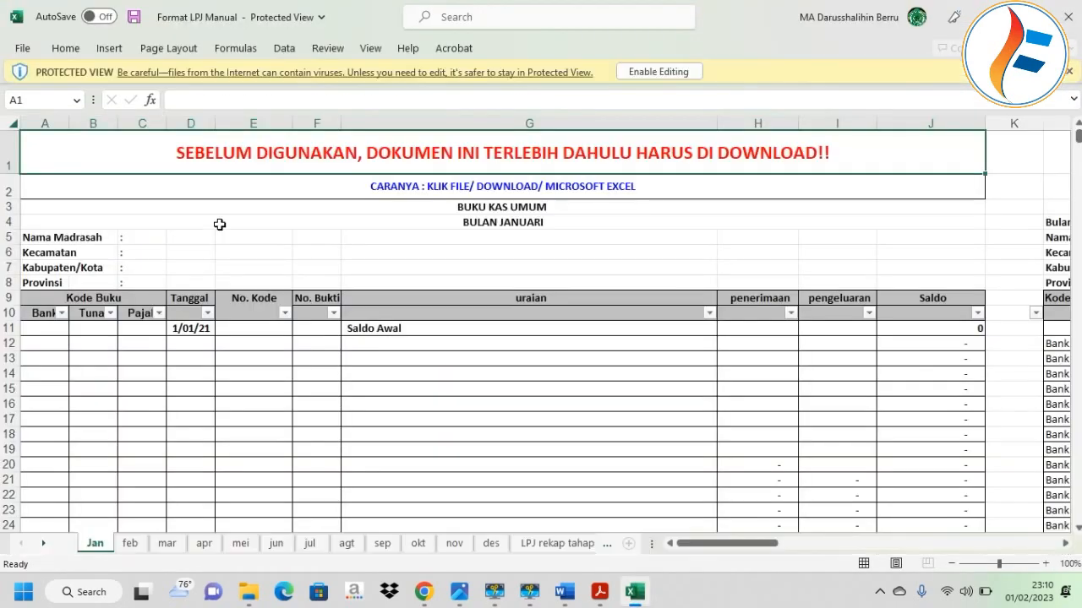
scroll(277, 248, "down", 2)
scroll(277, 248, "up", 2)
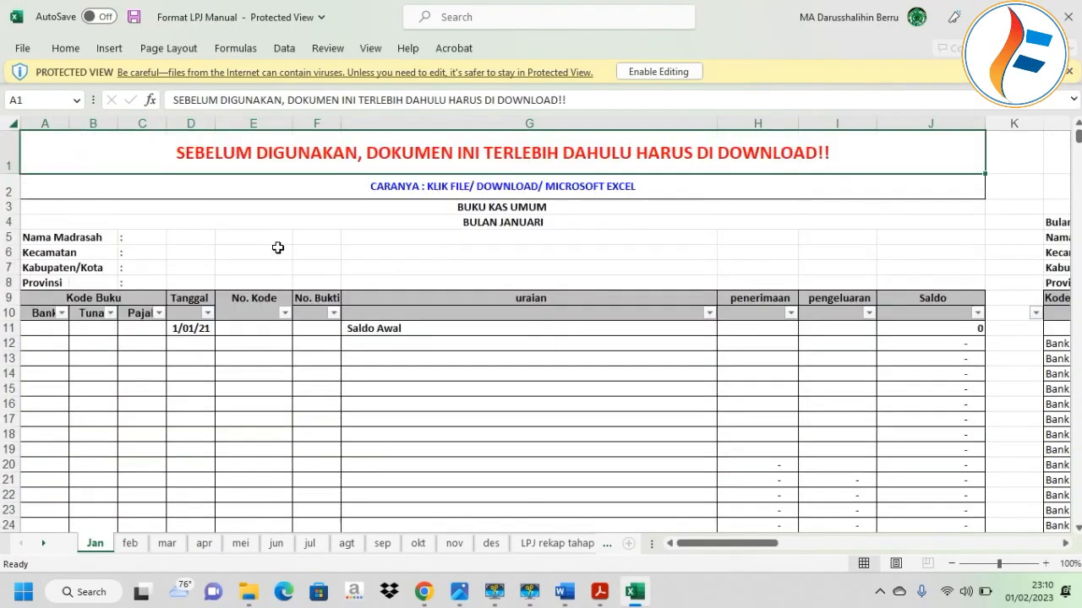
left_click(1064, 12)
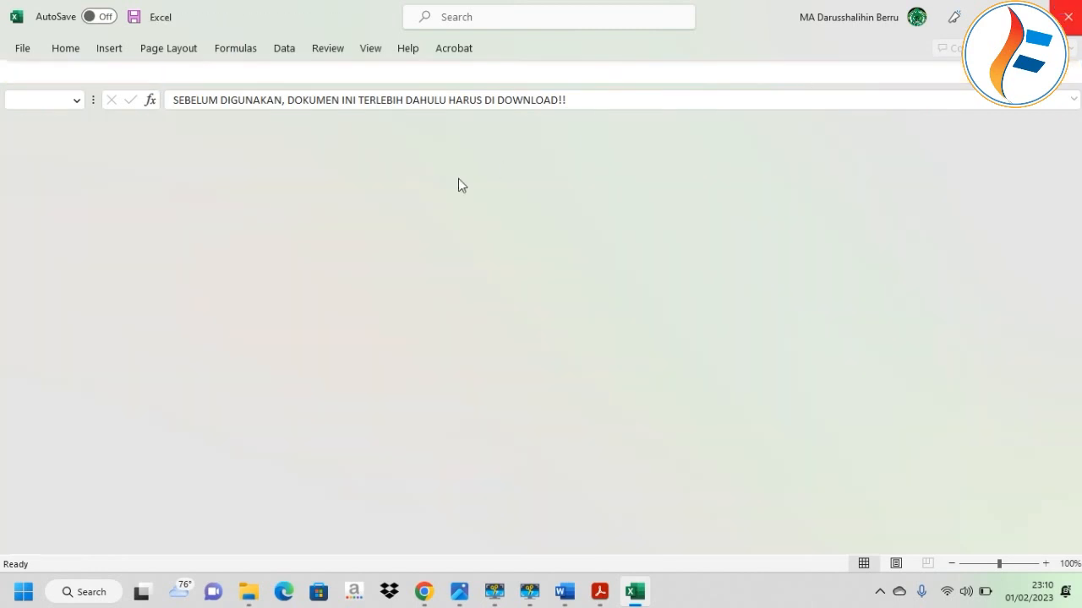
double_click(232, 160)
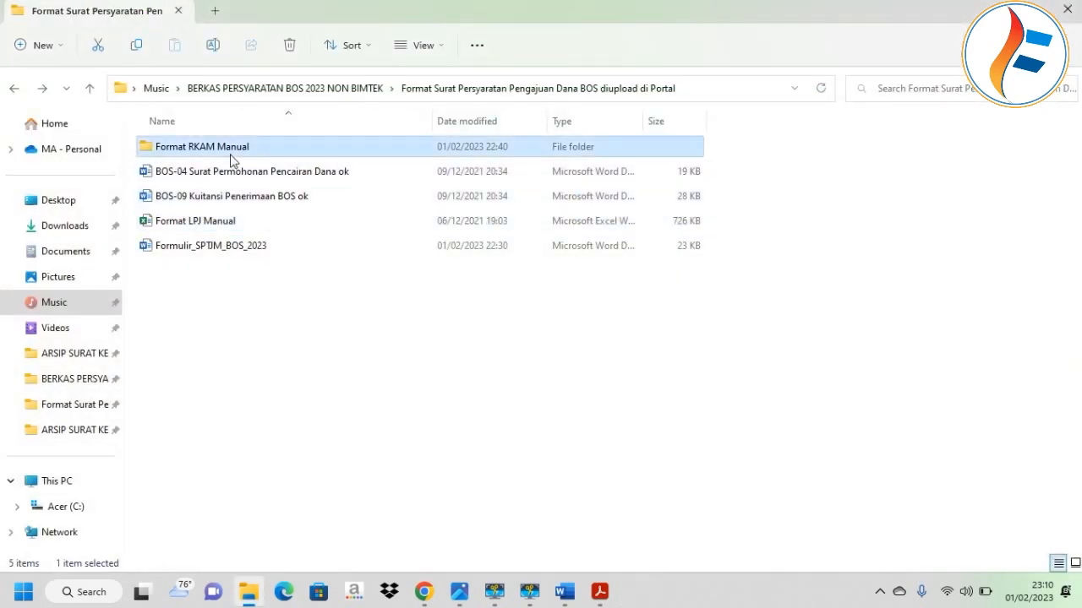
Widen the Name column to read the RKAM template file names, including Contoh pengisian EDM-RKAM Lengkap.
left_click_drag(342, 119, 420, 135)
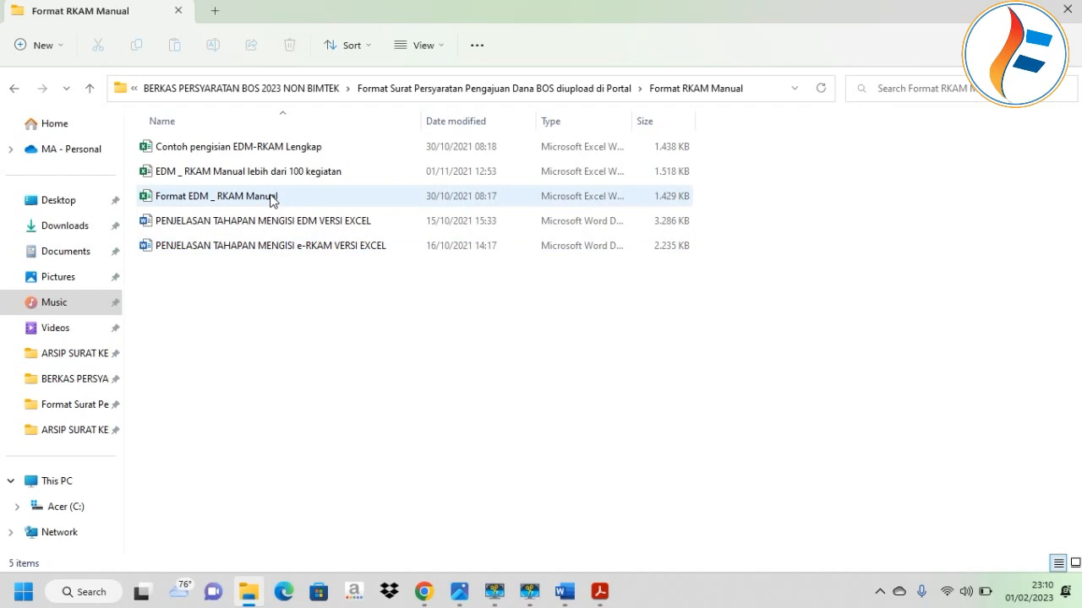
left_click(240, 153)
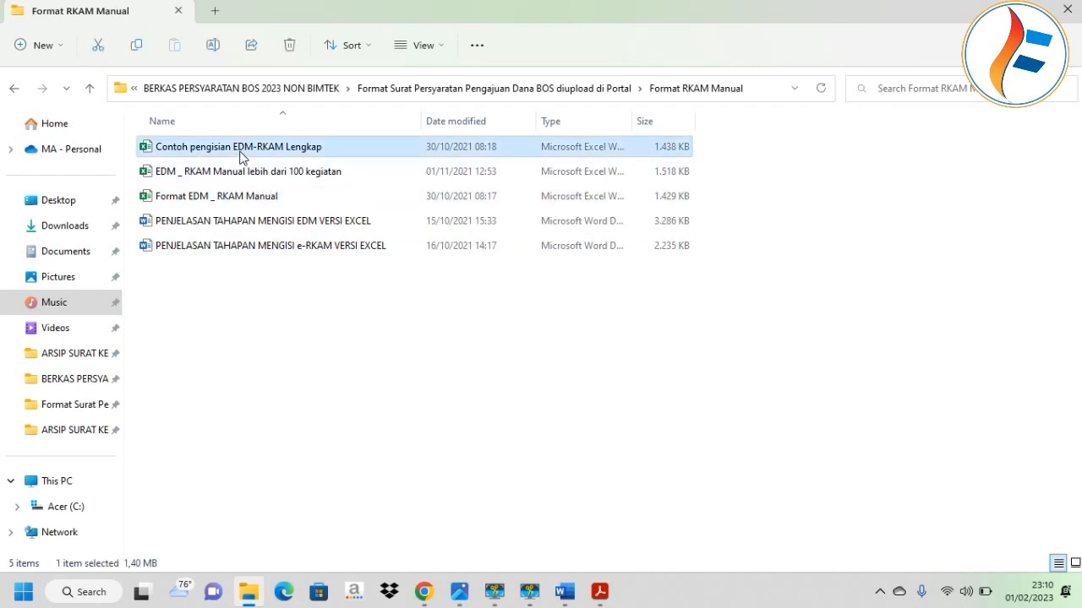
left_click(302, 367)
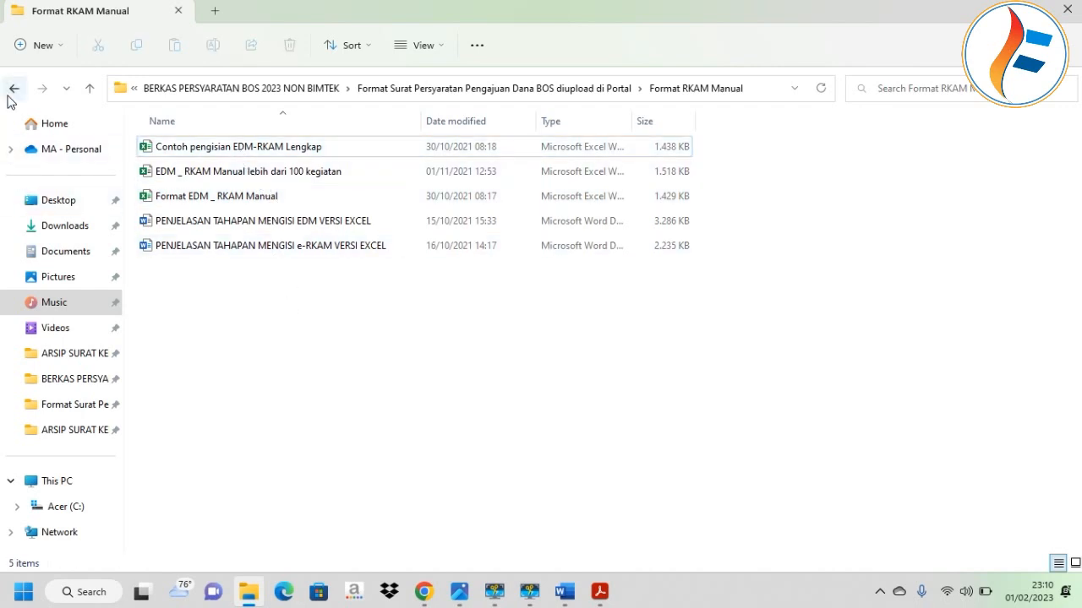
left_click(13, 88)
Review the BOS-04, BOS-09 Kuitansi and Formulir_SPTJM_BOS_2023 templates, then return to the eRKAM upload list.
left_click(245, 171)
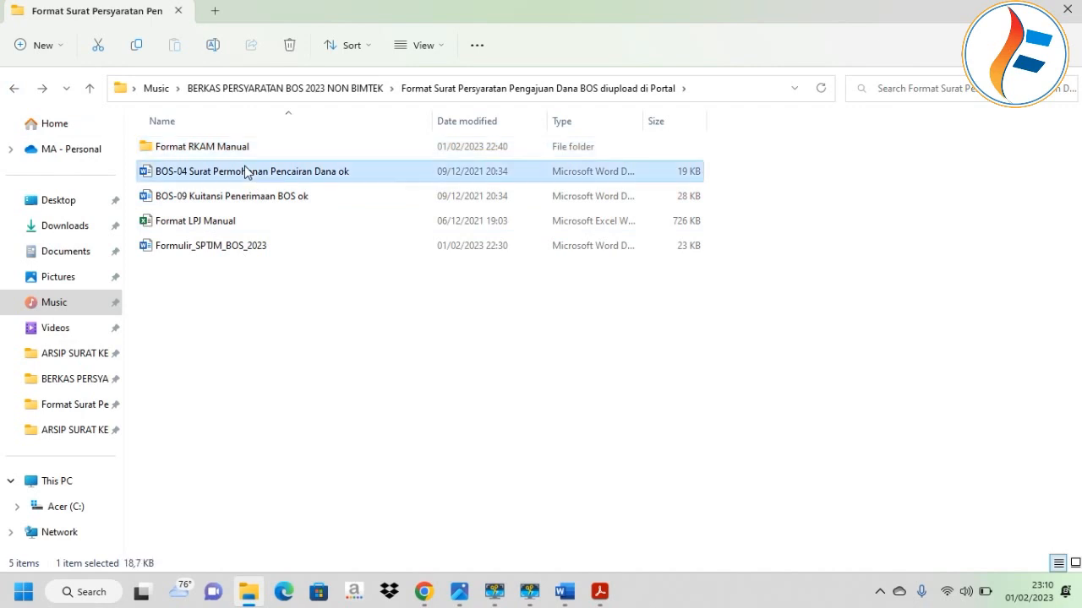
left_click(261, 196)
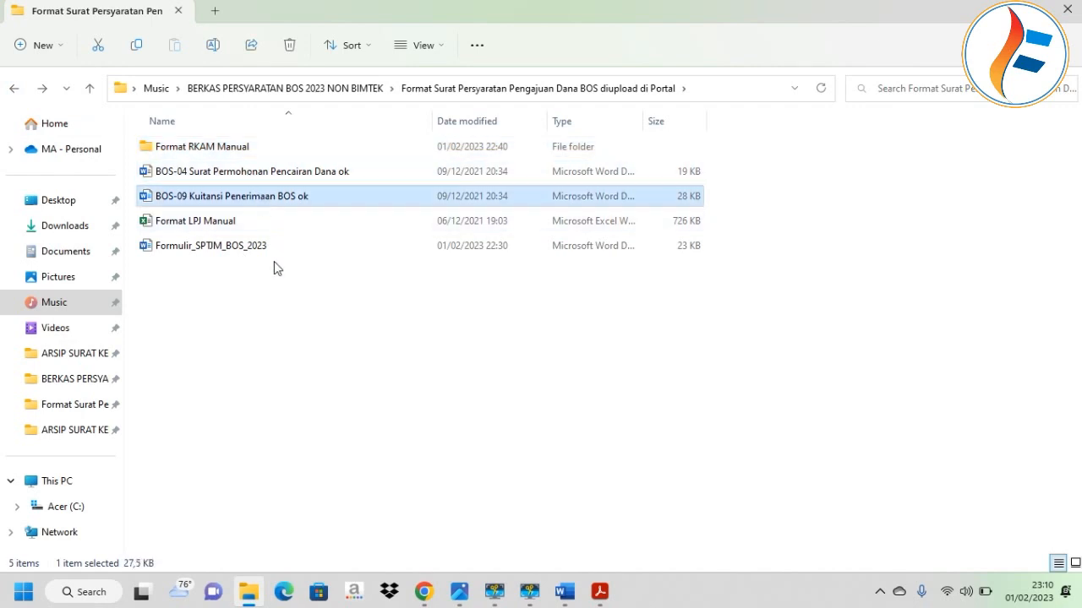
left_click(259, 245)
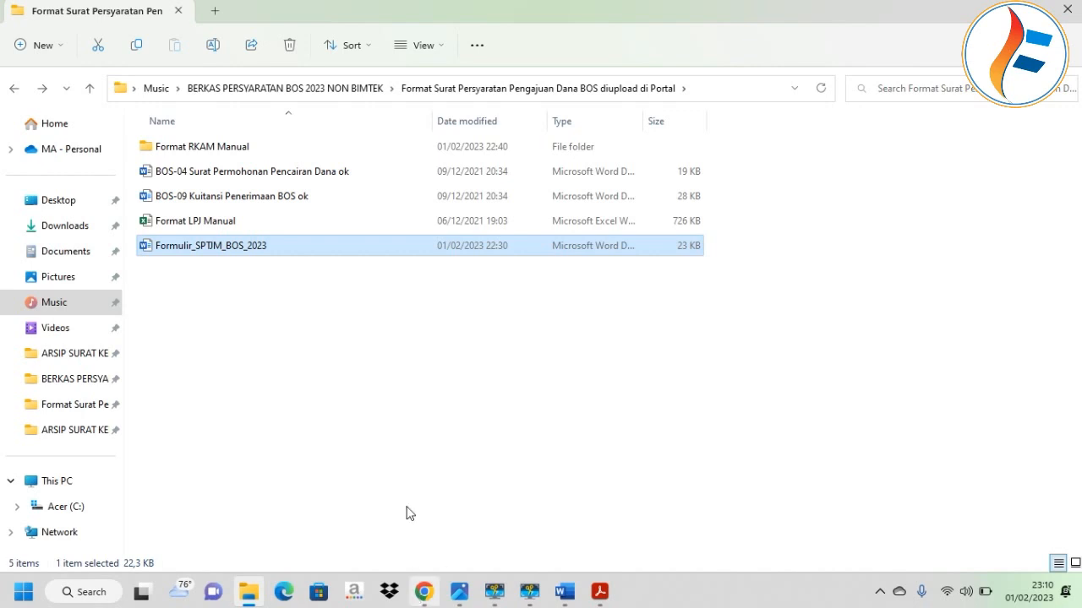
left_click(422, 591)
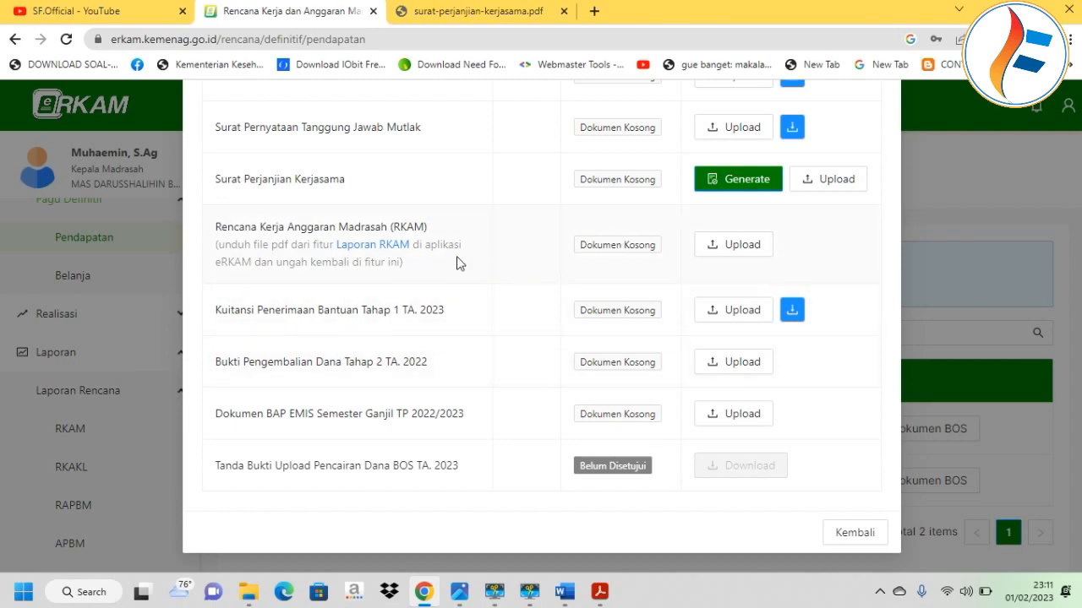
scroll(518, 265, "up", 5)
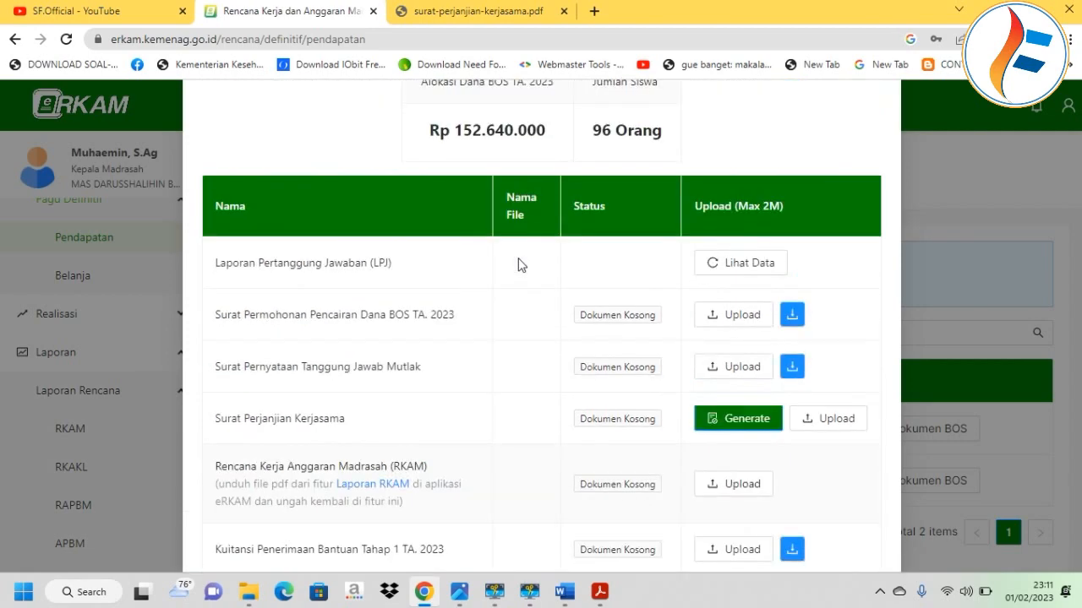